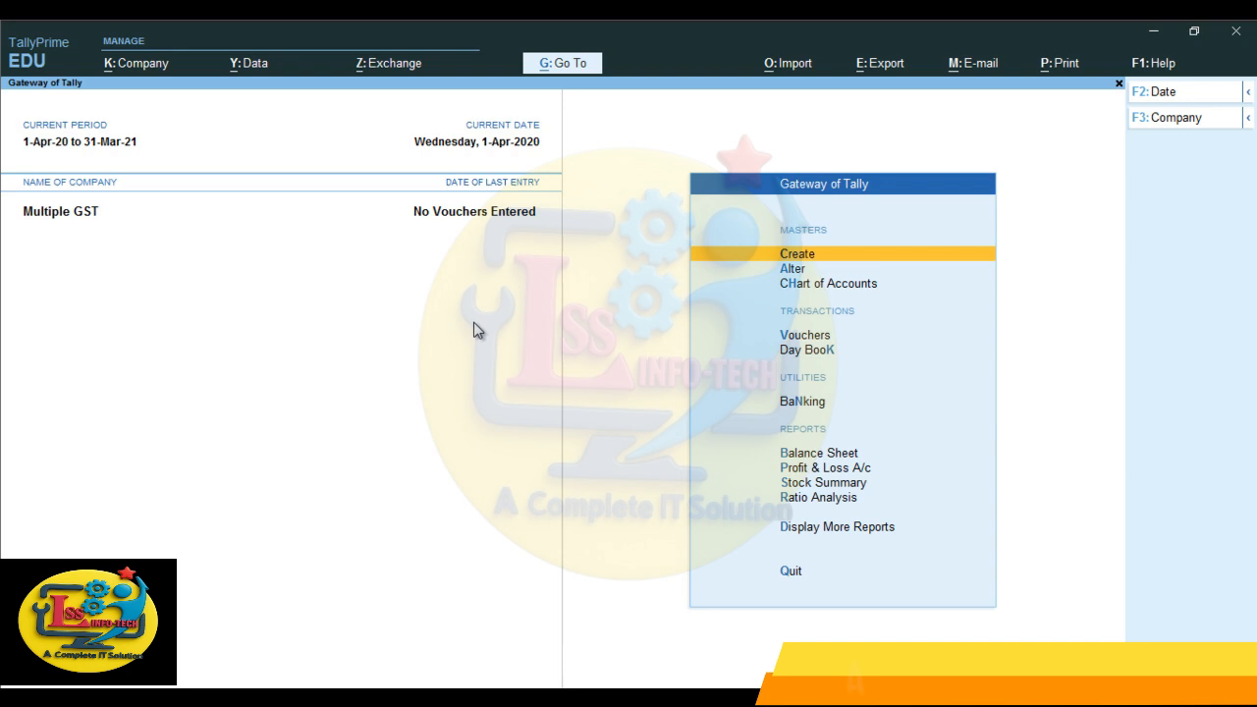
- Enable Goods and Services Tax (GST) in the Multiple GST company's features and open its GST details
key(F11)
key(Return)
key(Return)
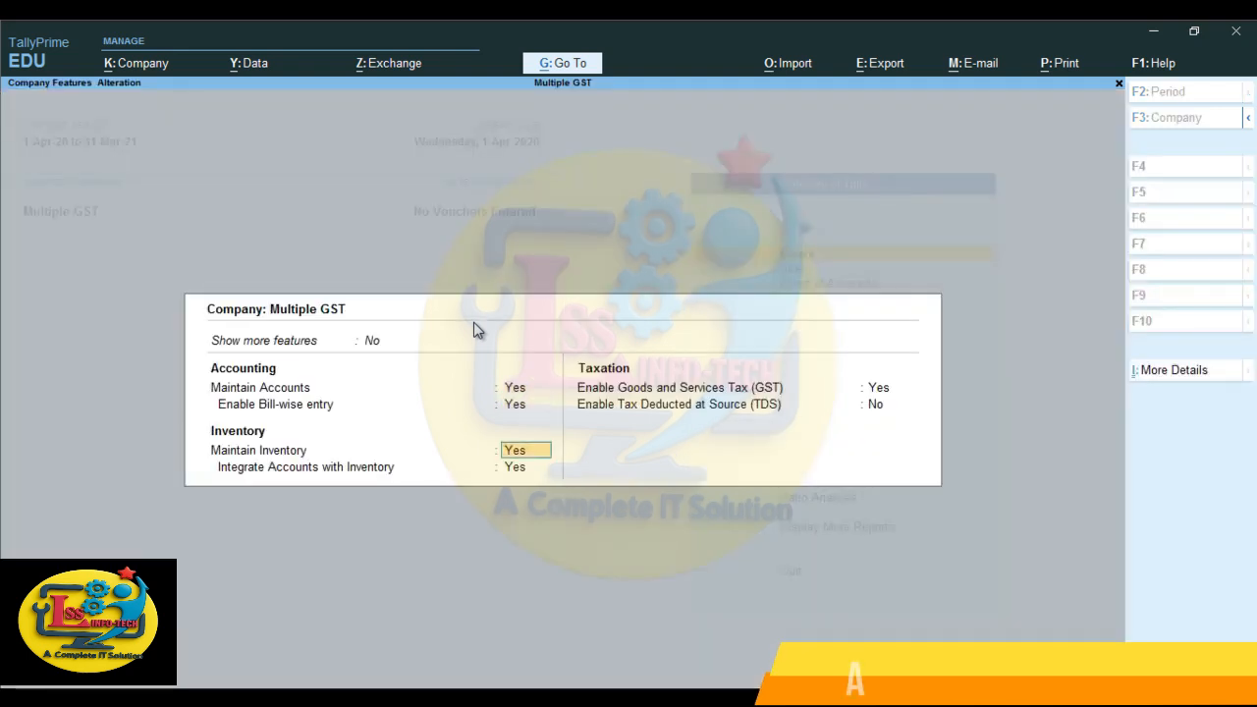
key(Return)
key(Return)
key(y)
key(Return)
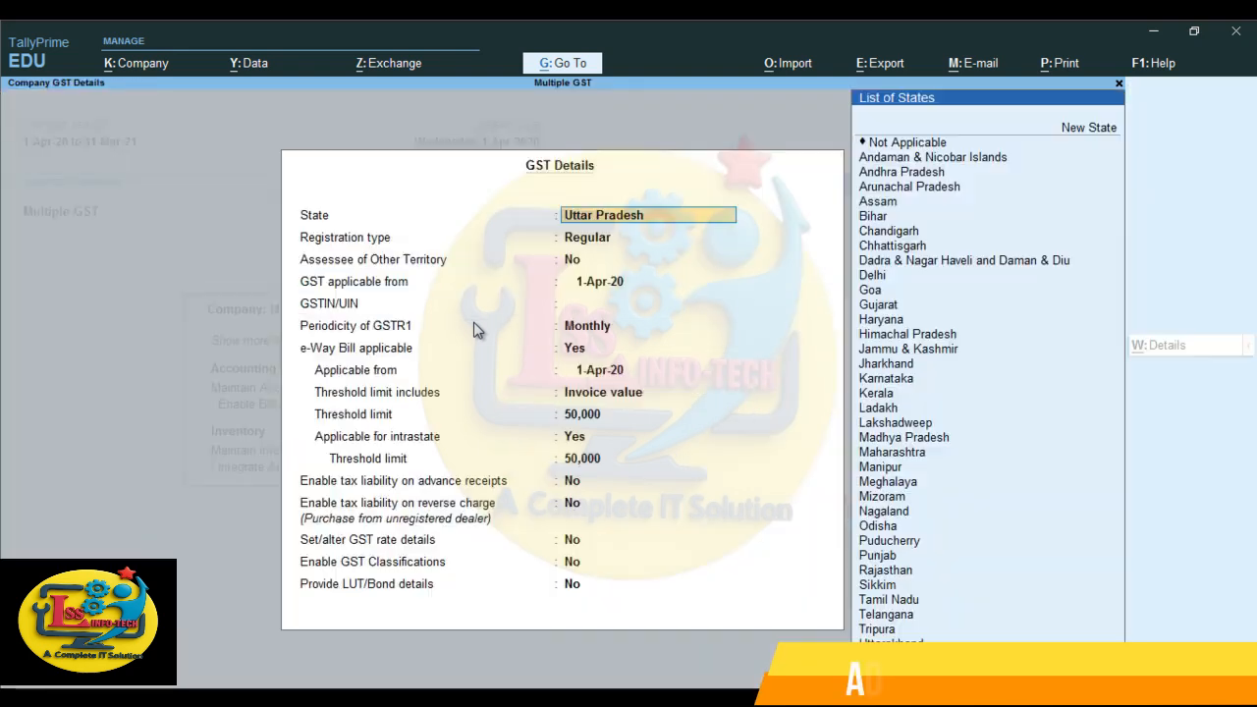
- Enter the company's GSTIN/UIN, keeping state Uttar Pradesh, registration type Regular and GST applicable from 1-Apr-20
key(Return)
key(Return)
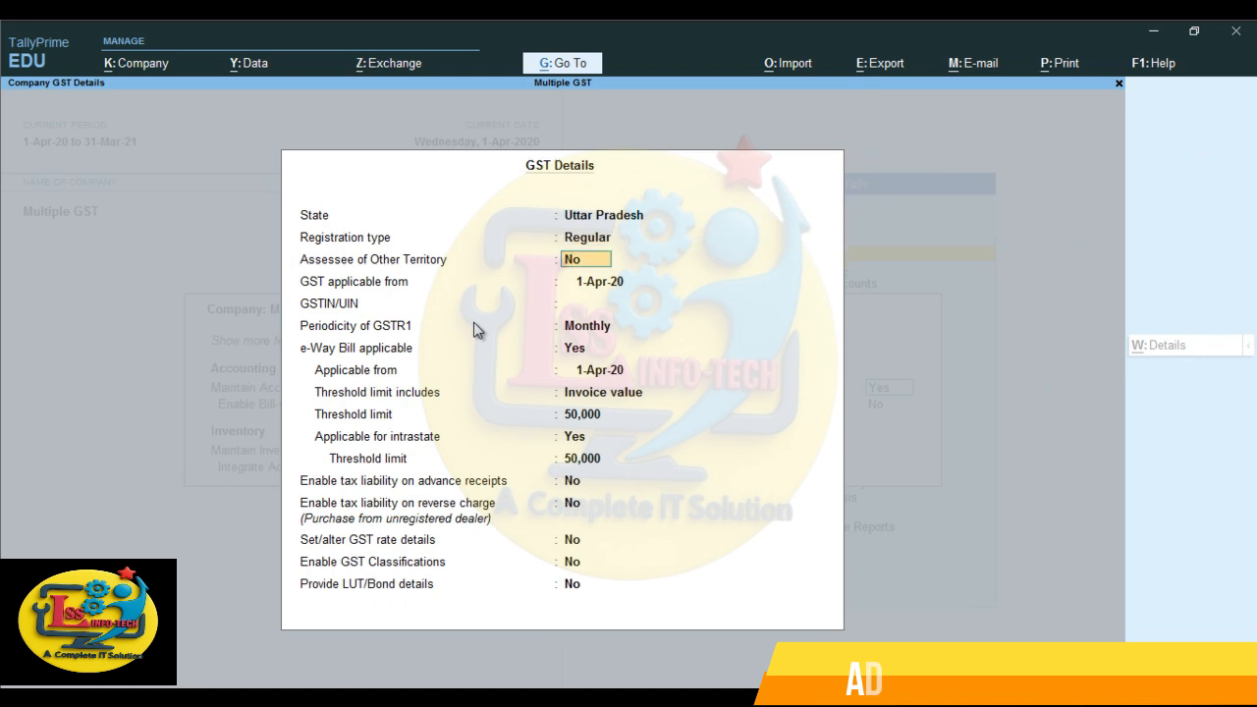
key(Return)
key(Return)
text(0)
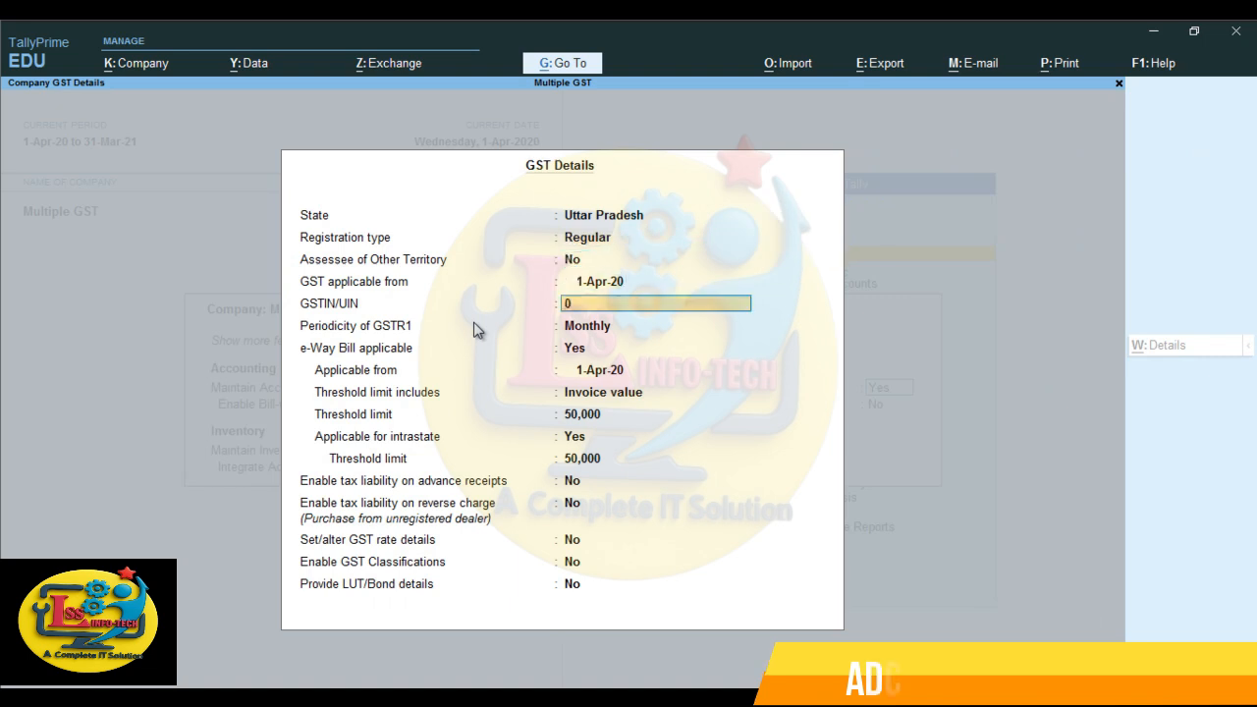
text(9FGFGFGDGDD)
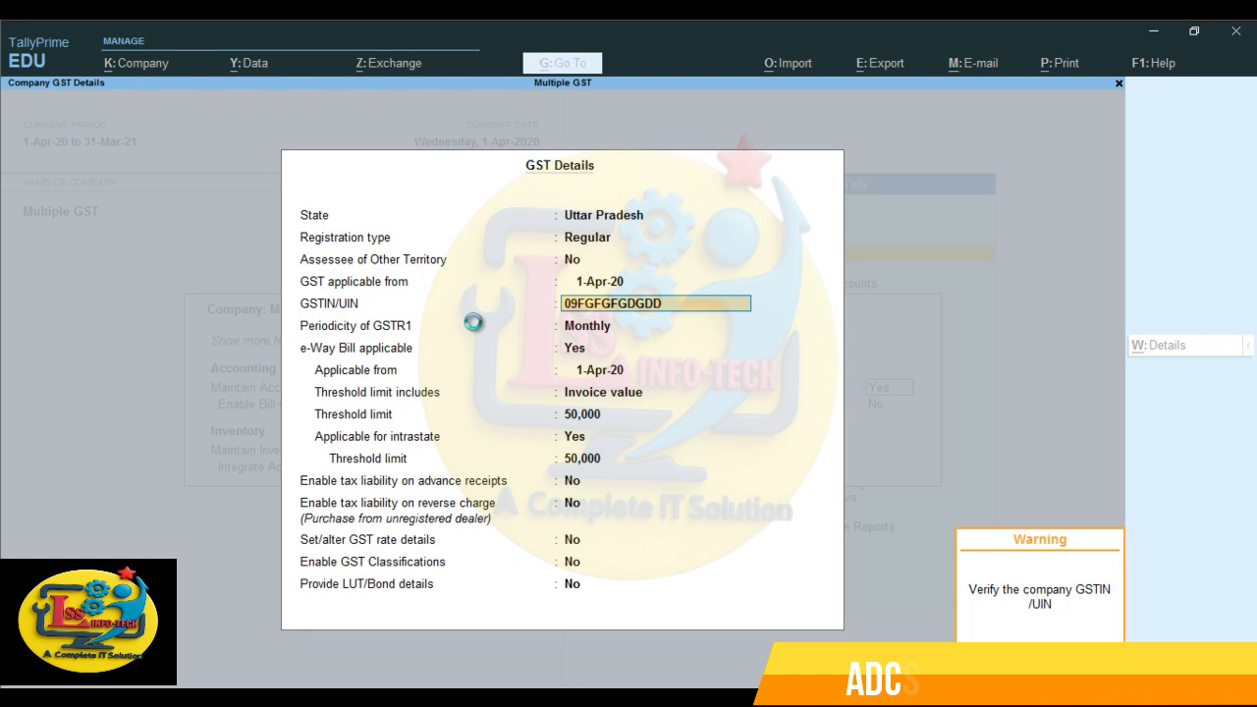
key(Return)
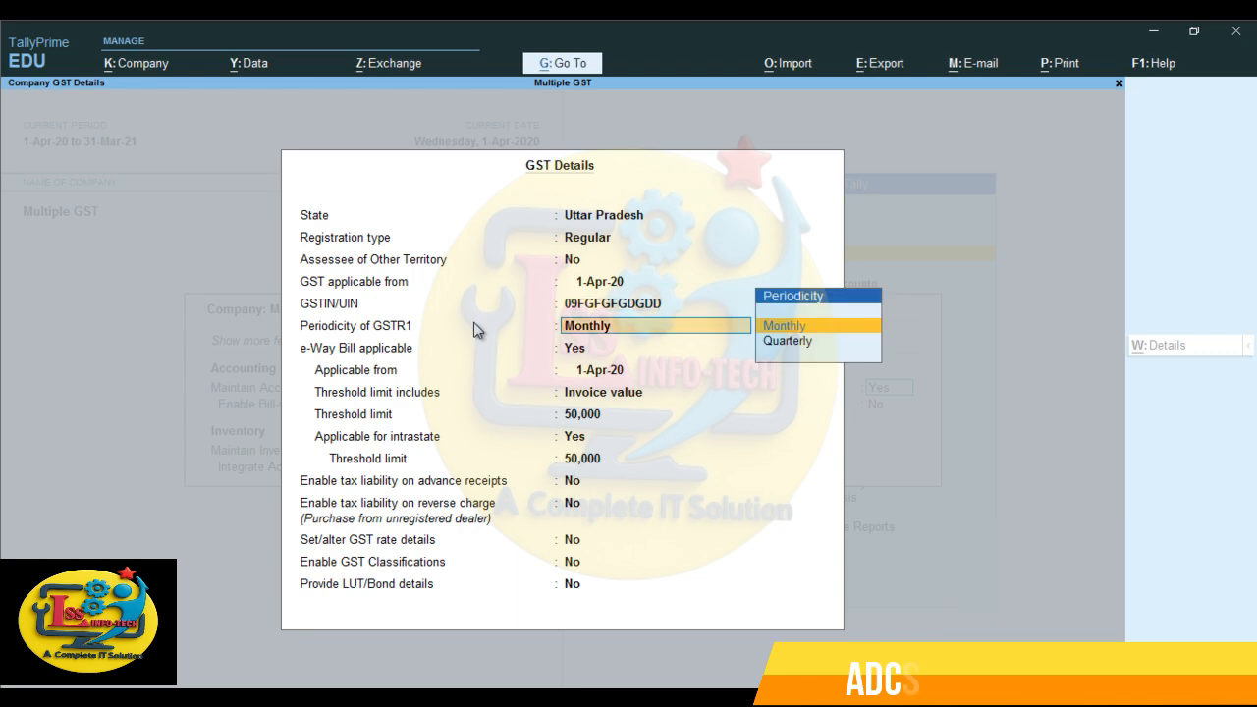
- Keep GSTR1 periodicity Monthly, set e-Way Bill applicable to No, leave the remaining GST options at No, and save the company features without TDS
key(Return)
text(N)
key(Return)
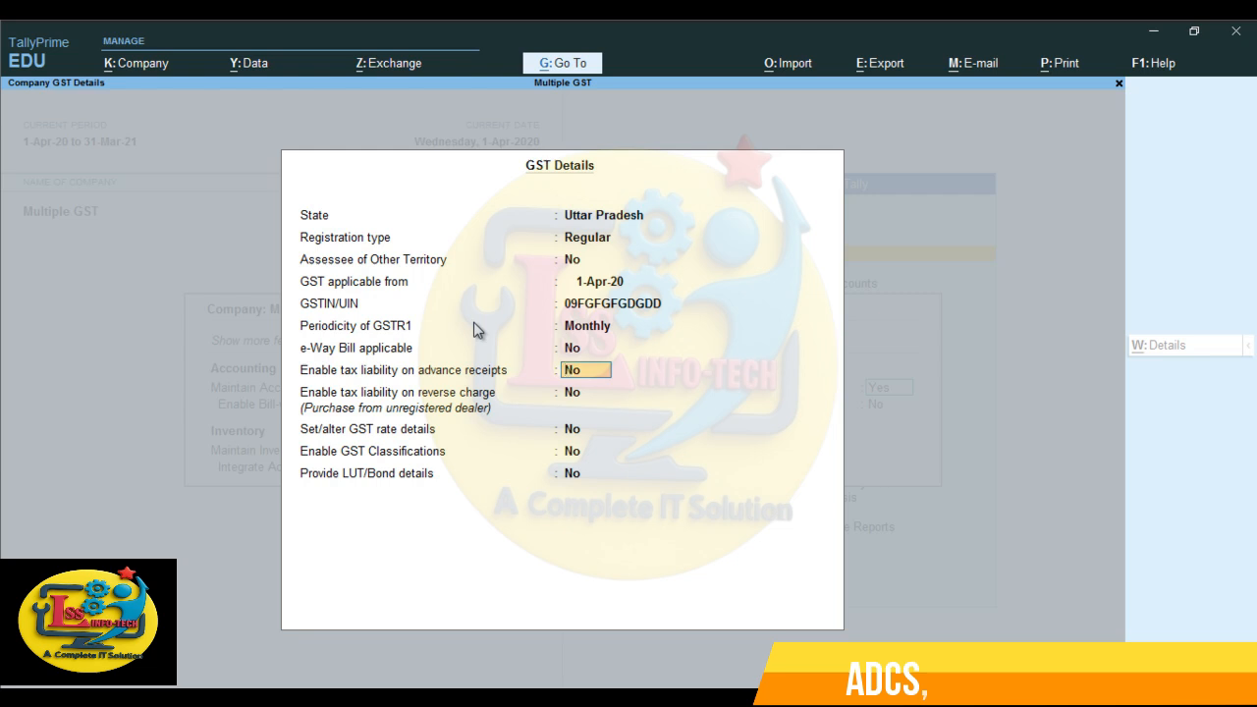
key(Return)
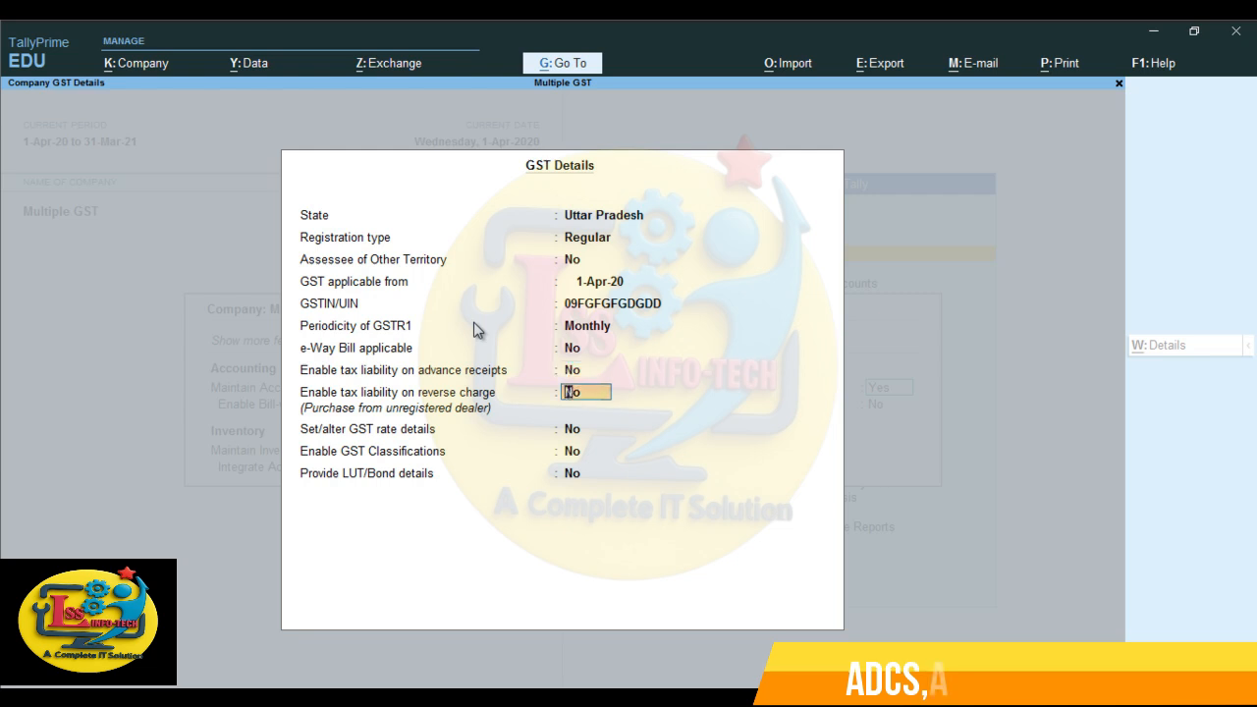
key(Return)
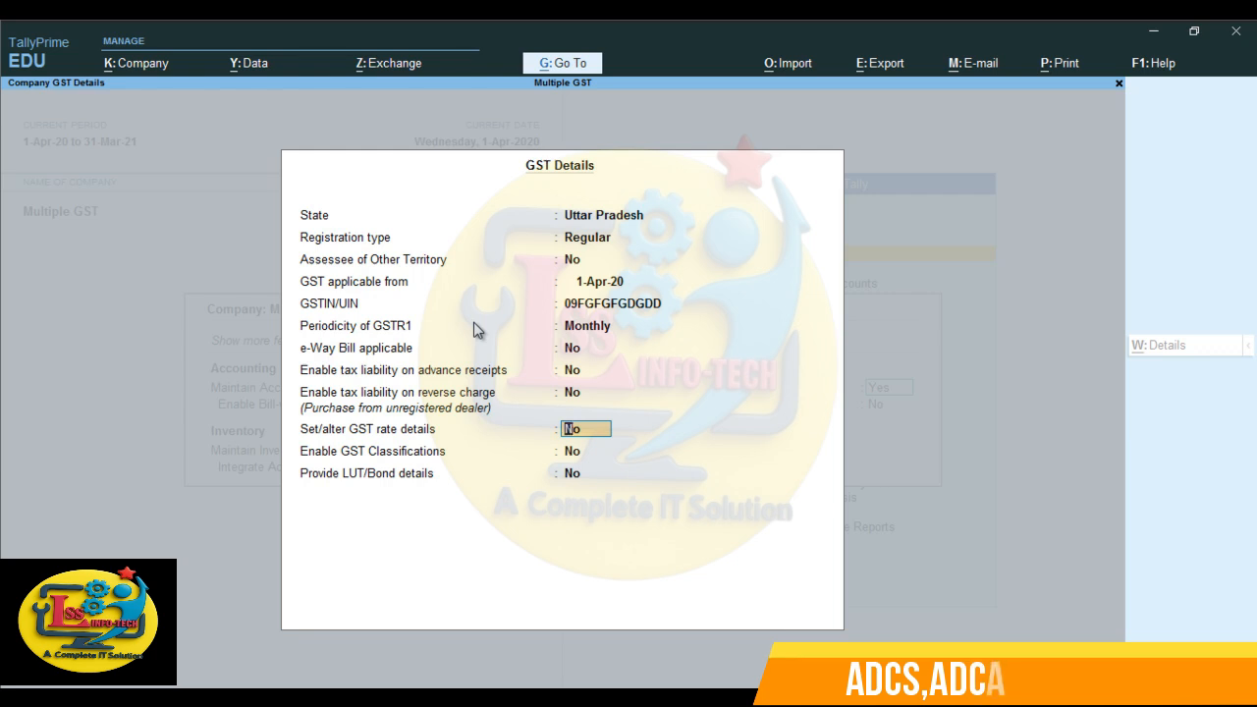
key(Return)
key(Return)
key(Return)
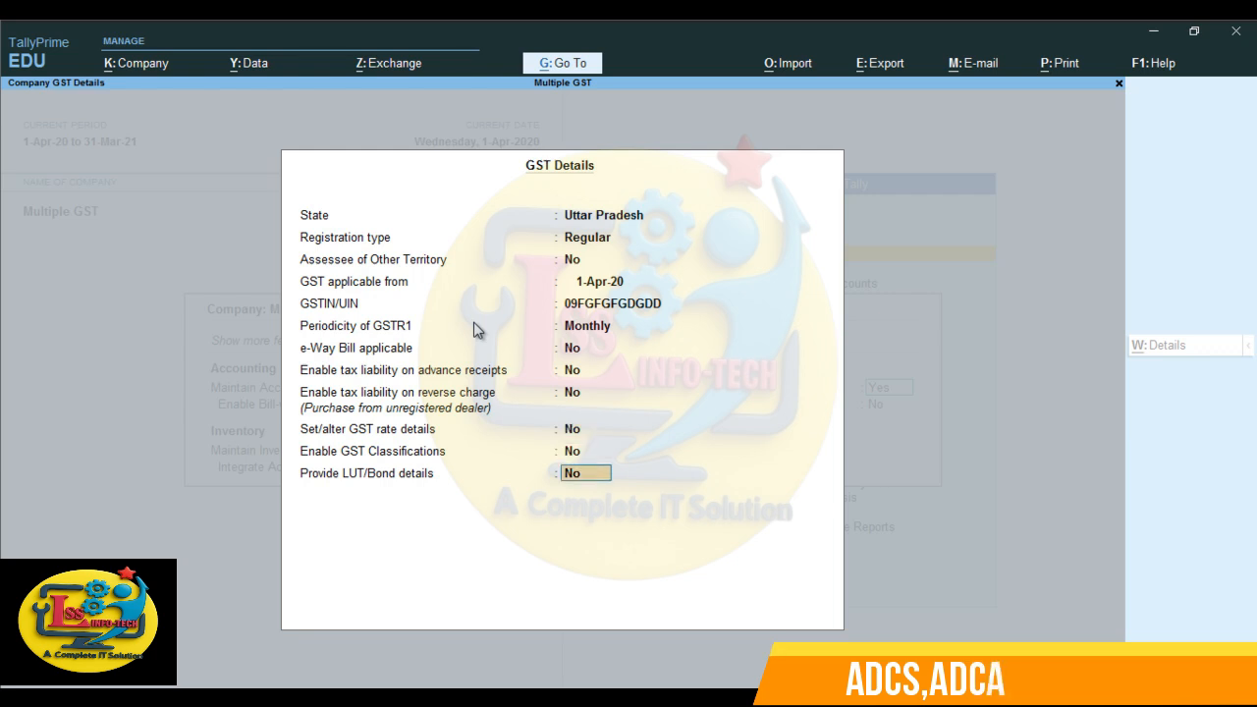
key(Return)
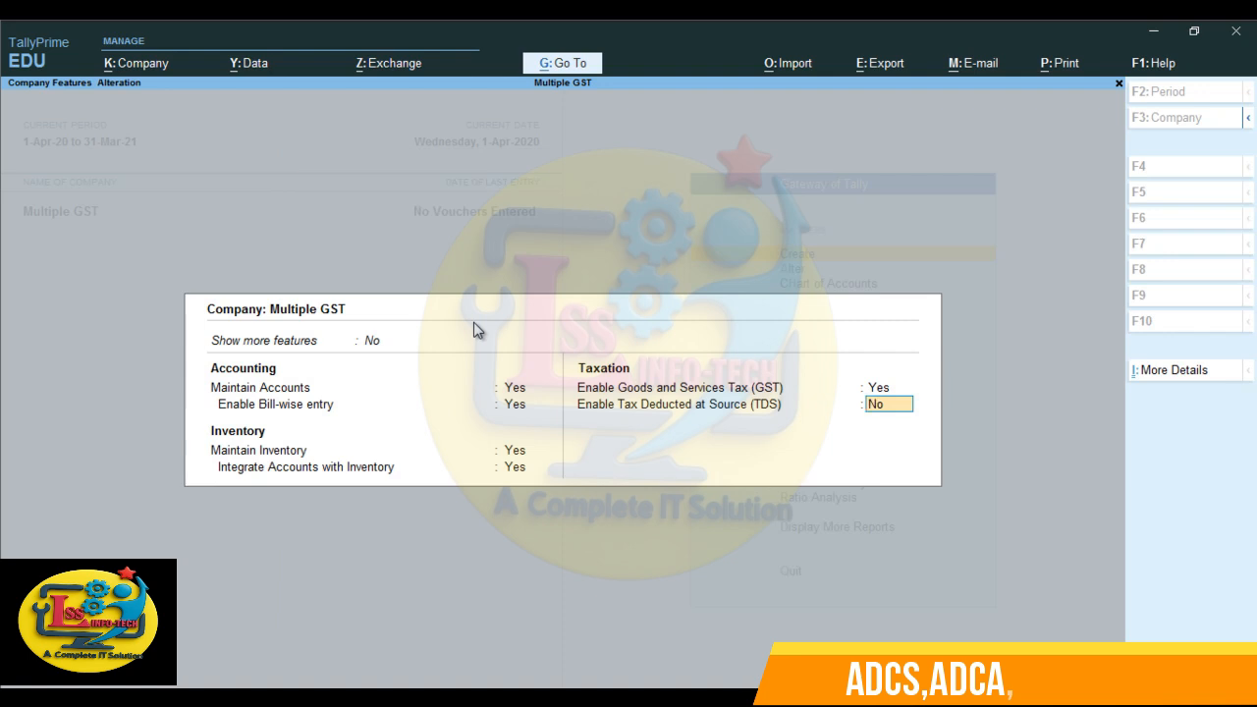
key(Return)
key(Return)
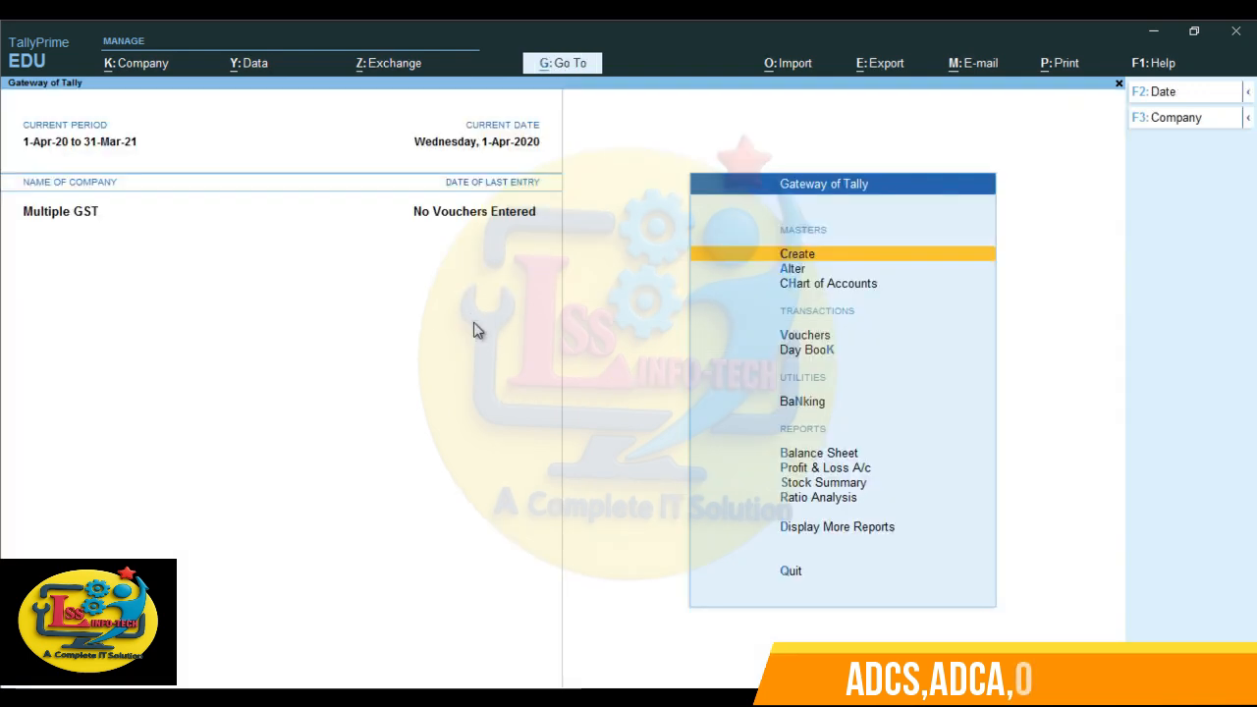
- Start a purchase voucher with supplier invoice number 2332 dated 1-Apr-20
key(Down)
key(Down)
key(Down)
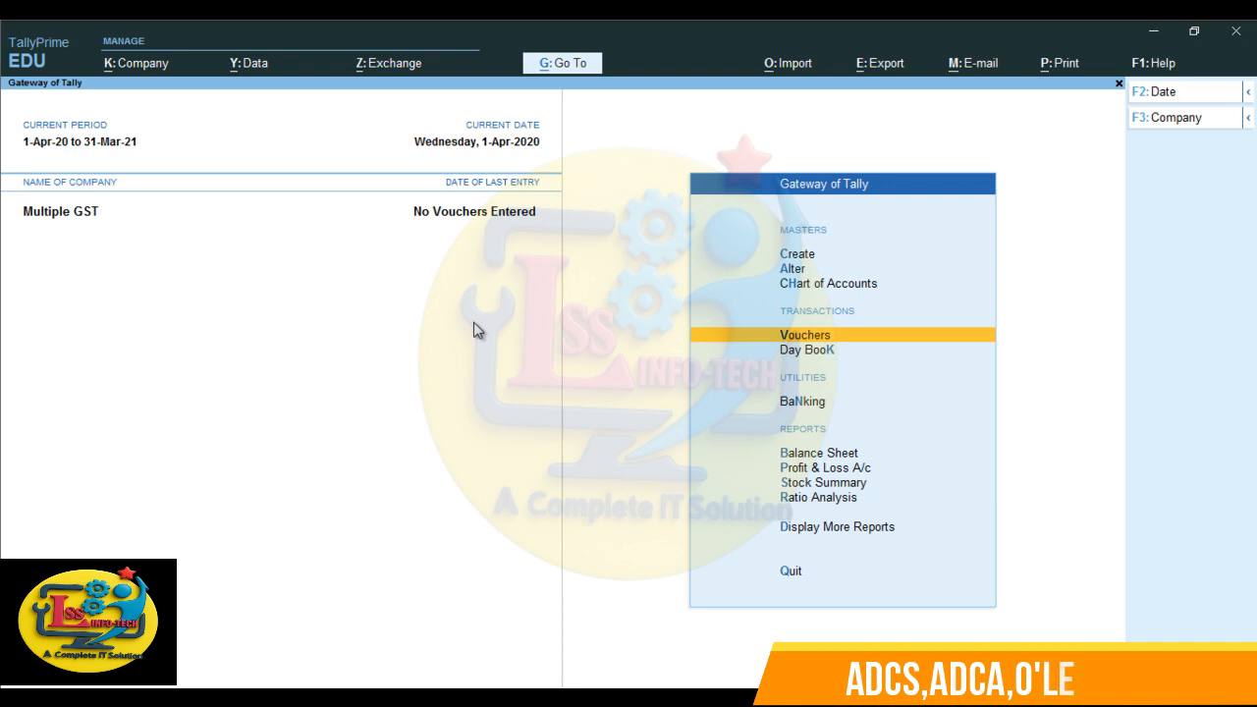
key(Return)
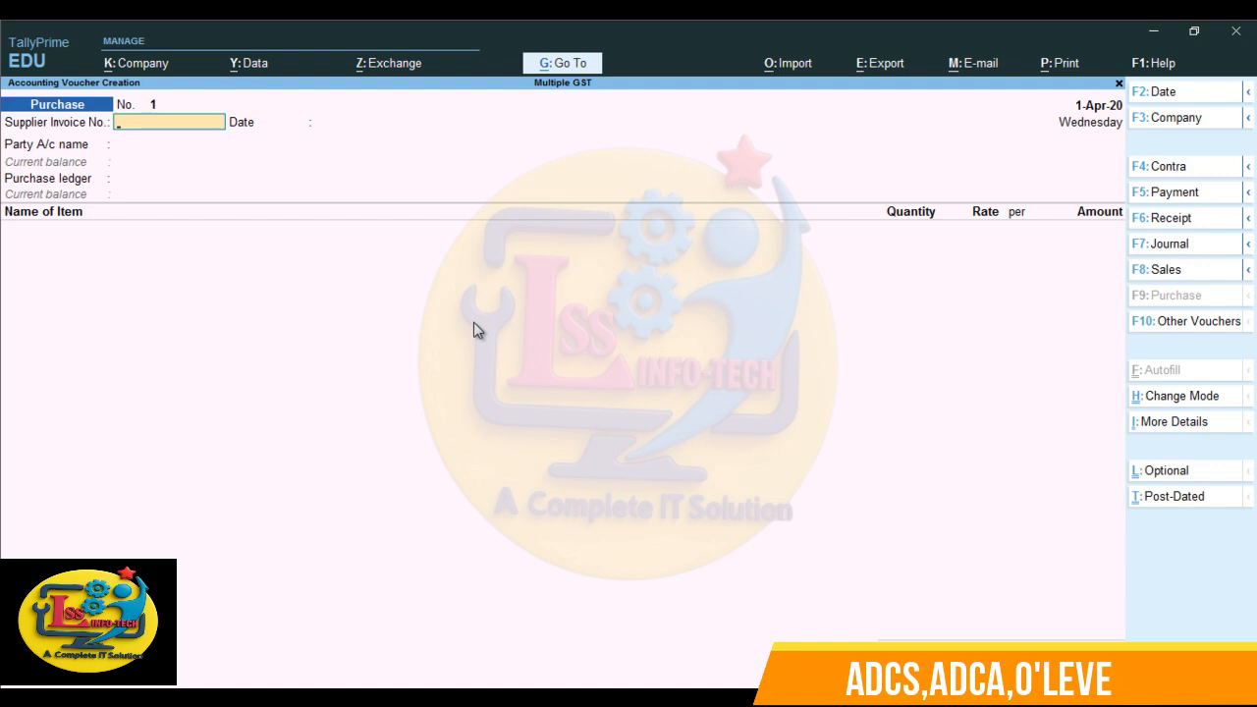
text(2332)
key(Return)
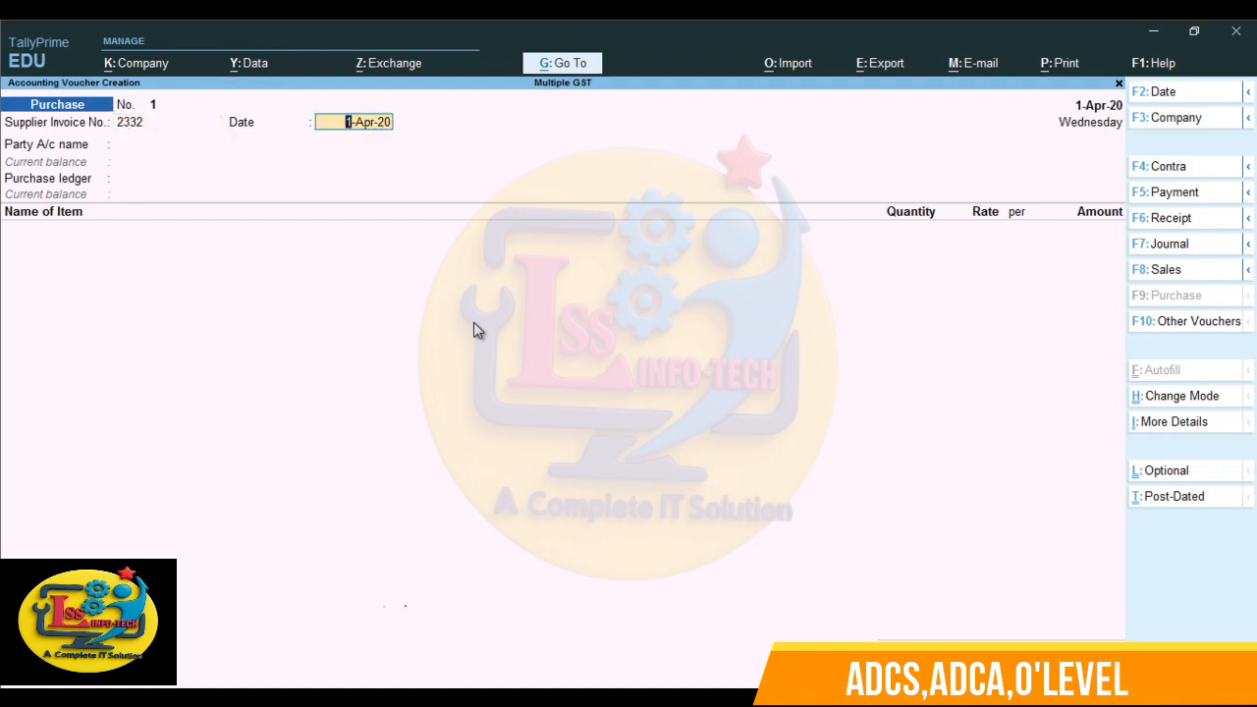
key(Return)
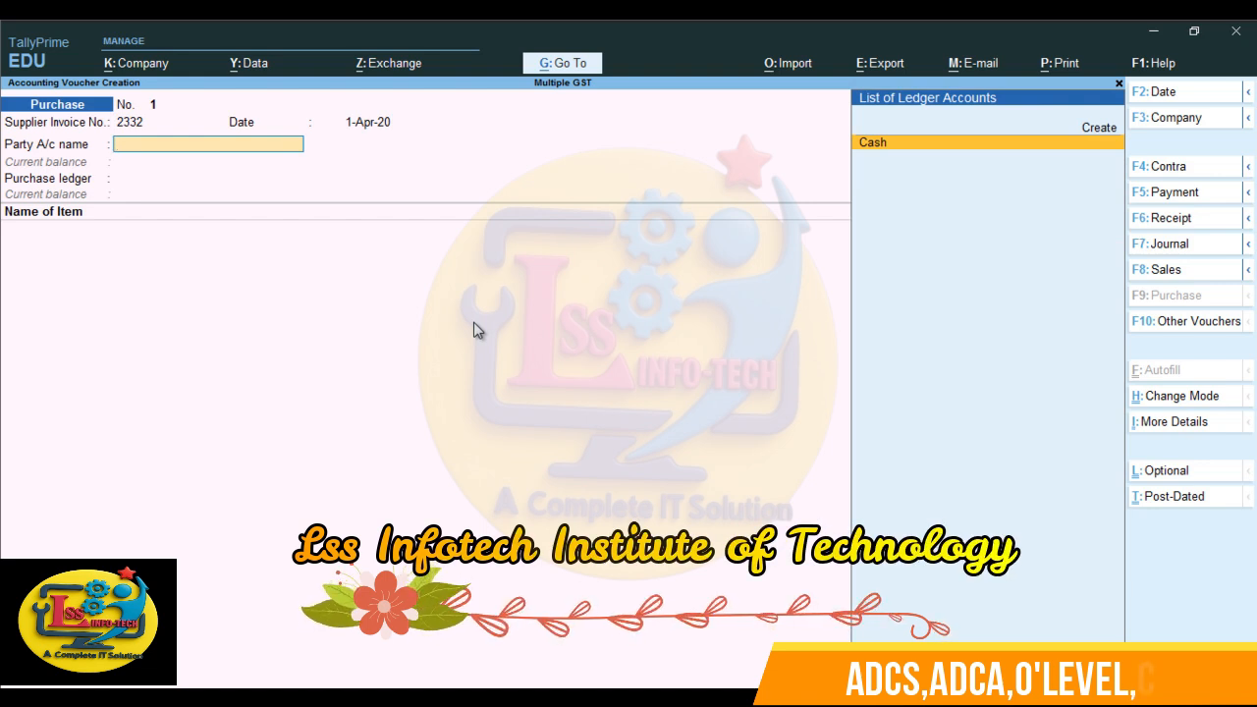
- Create a party ledger named Ram Enterpise under Sundry Creditors from the voucher's party account
key(alt+c)
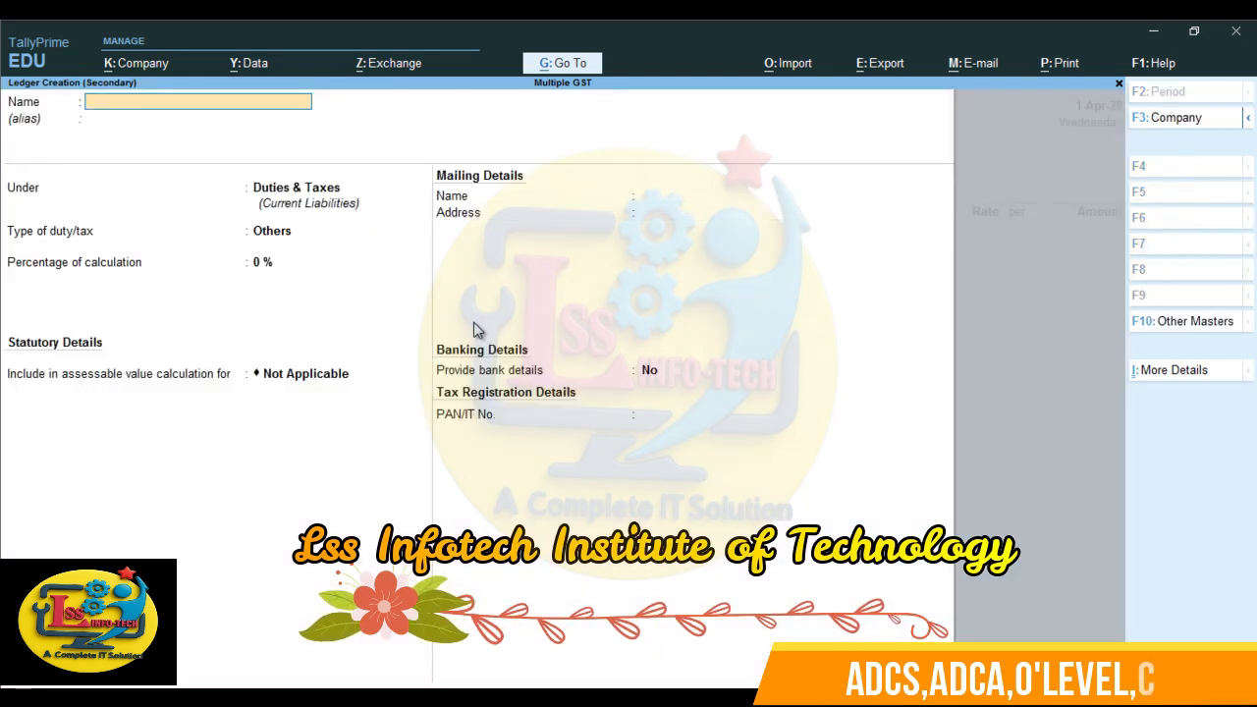
text(R)
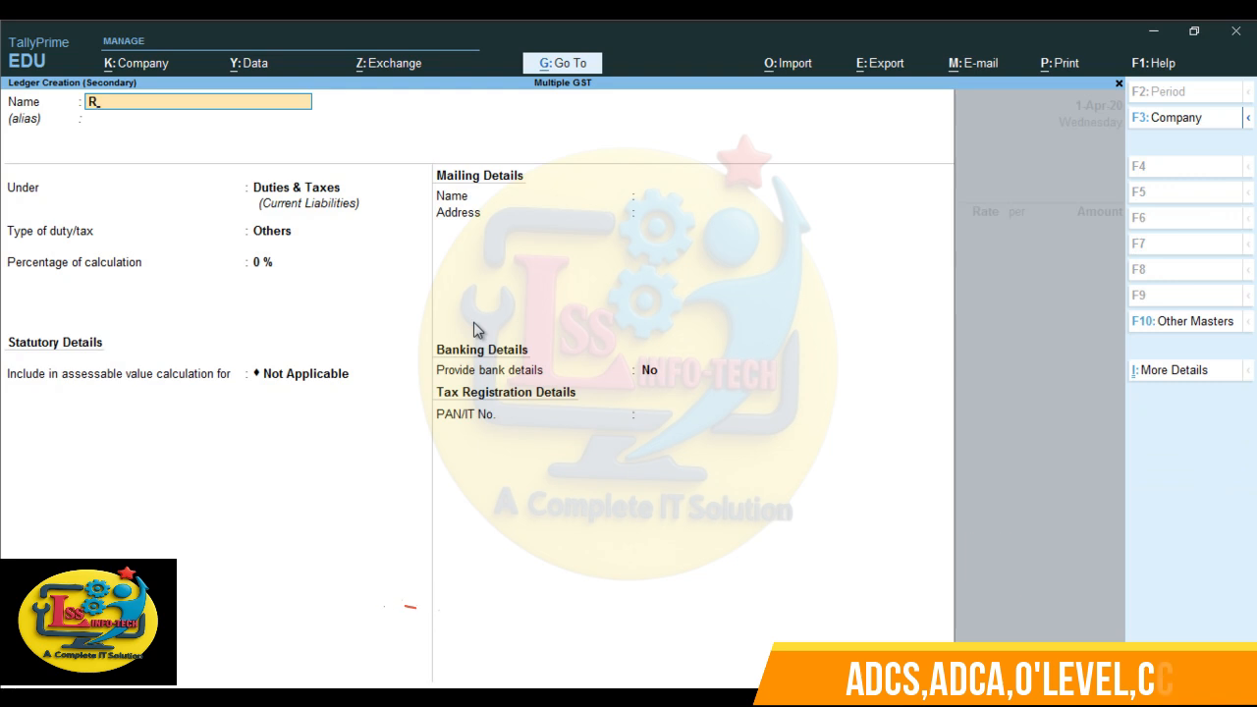
text(am Enterpise)
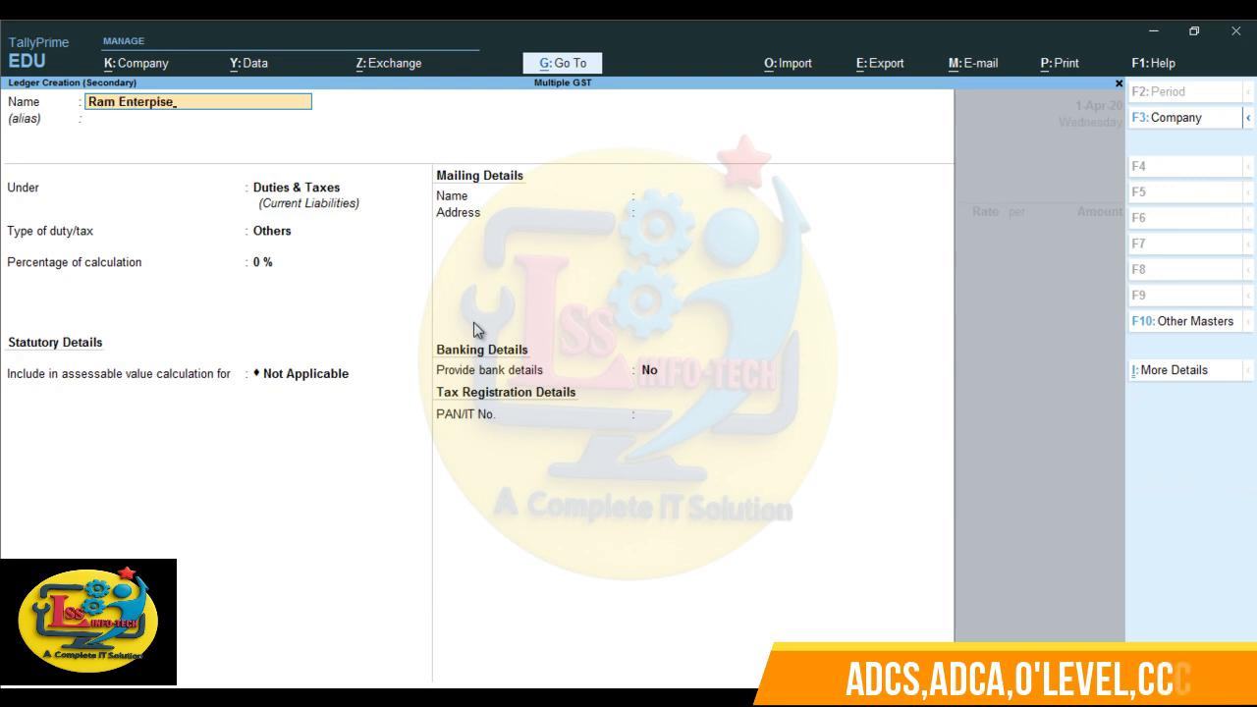
key(Return)
text(Su)
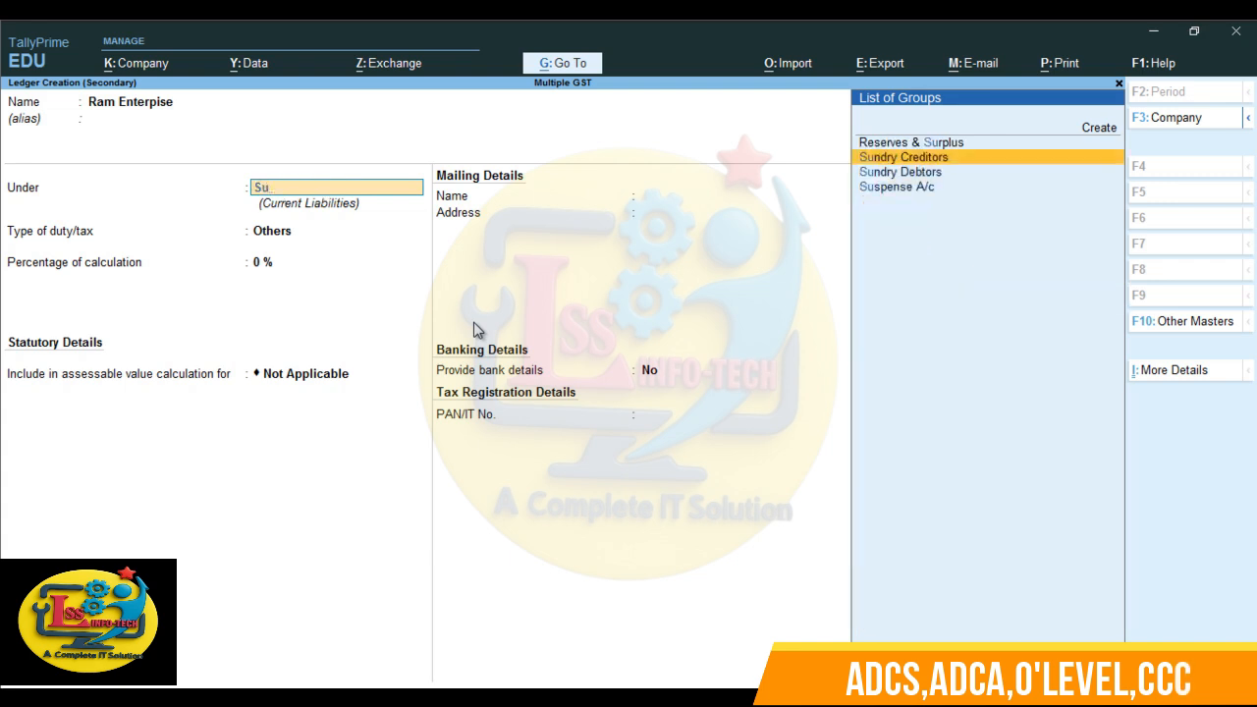
key(Return)
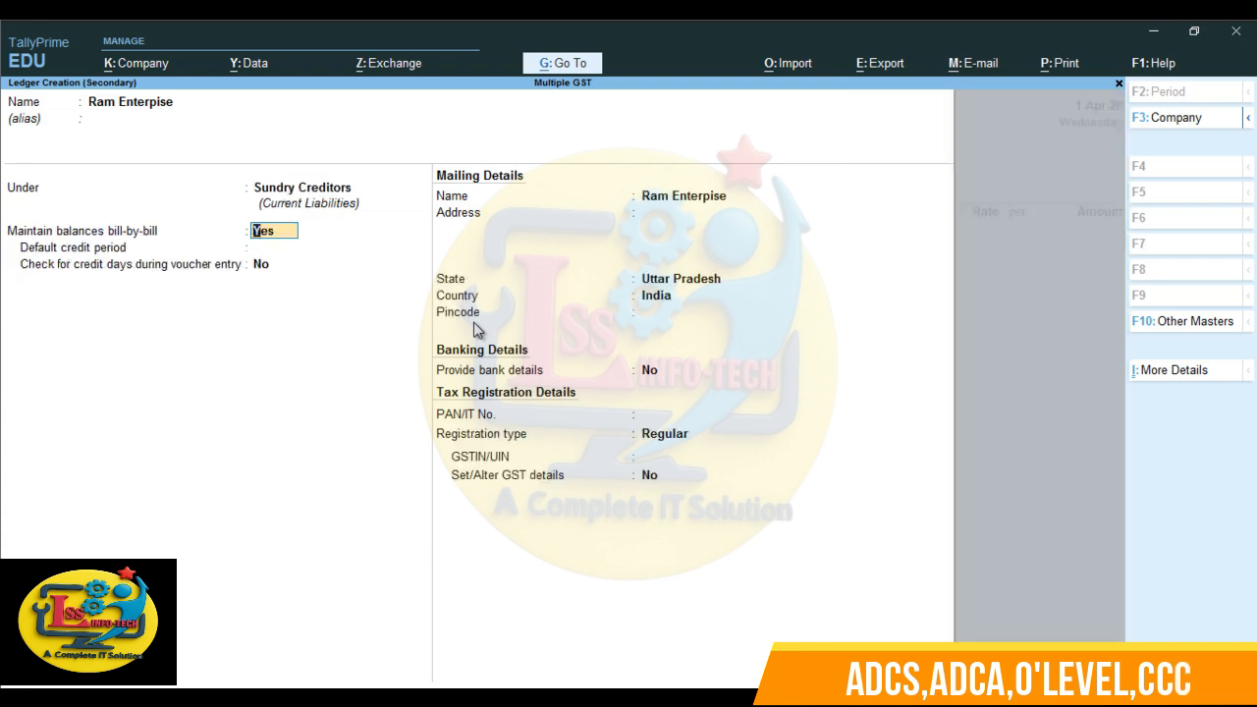
- Keep bill-by-bill balances and state Uttar Pradesh for the supplier ledger, leaving credit period, address and bank details unset
key(Return)
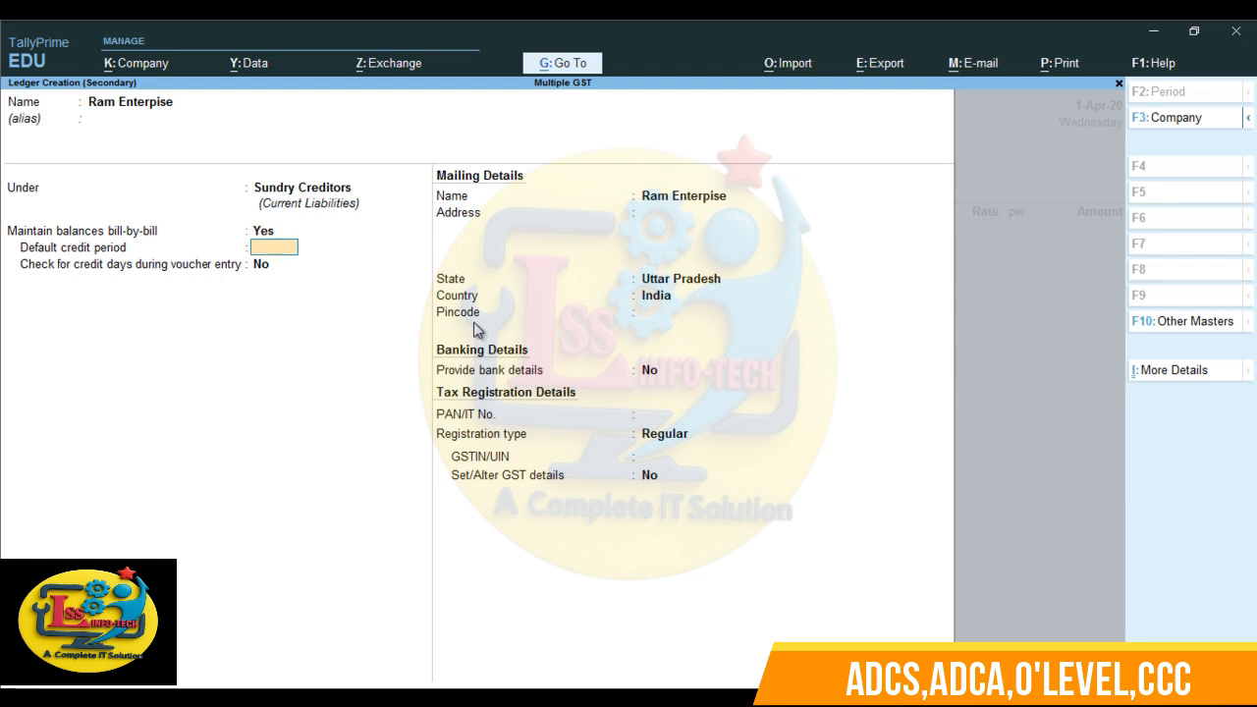
key(Return)
key(Return)
key(Return)
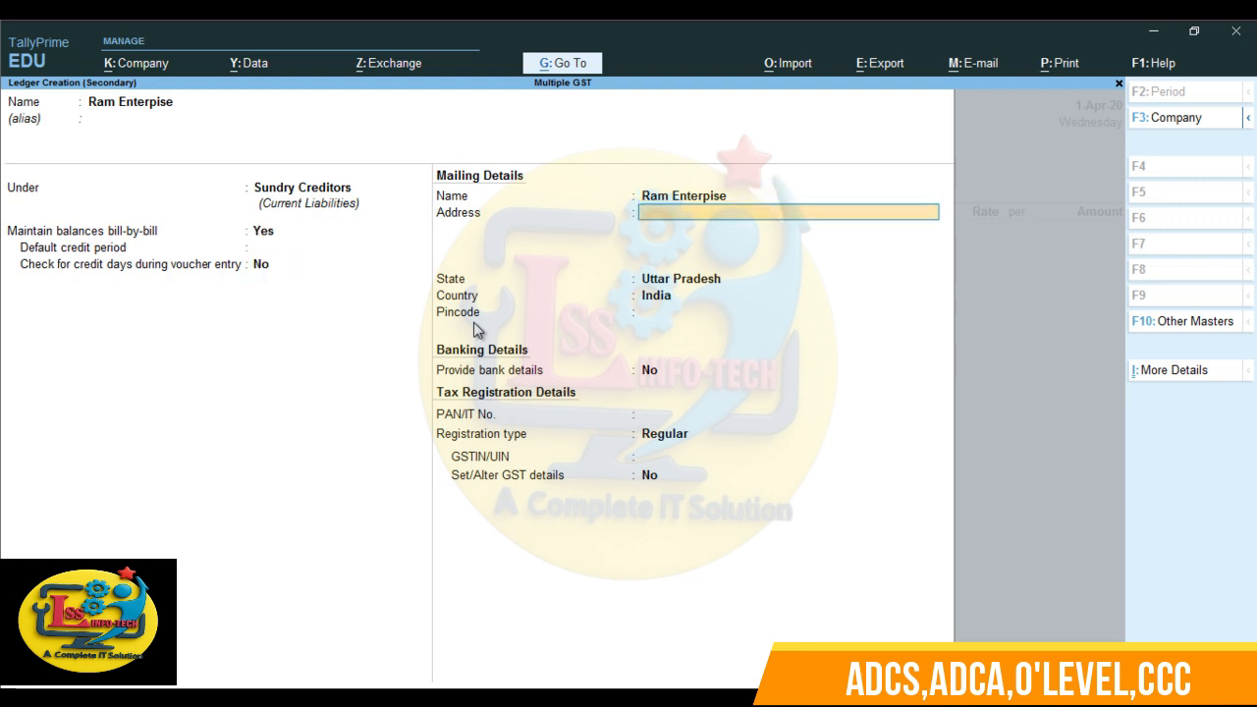
key(Return)
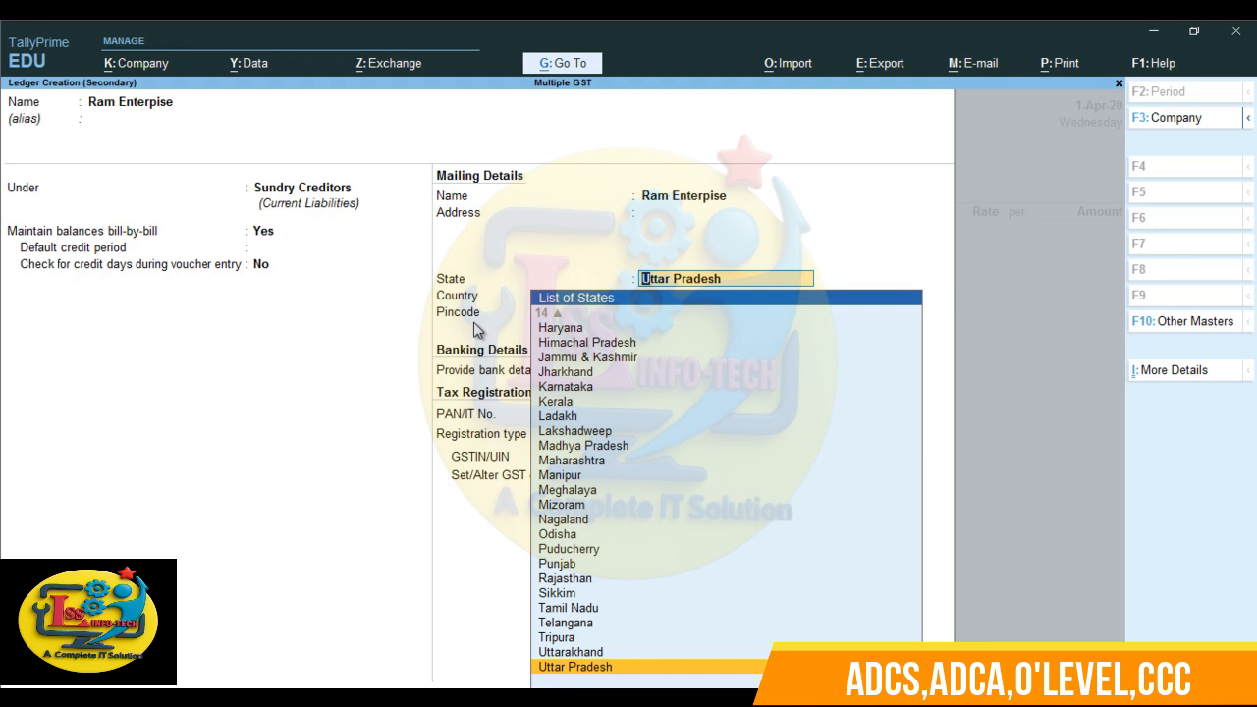
key(Return)
key(Return)
key(Return)
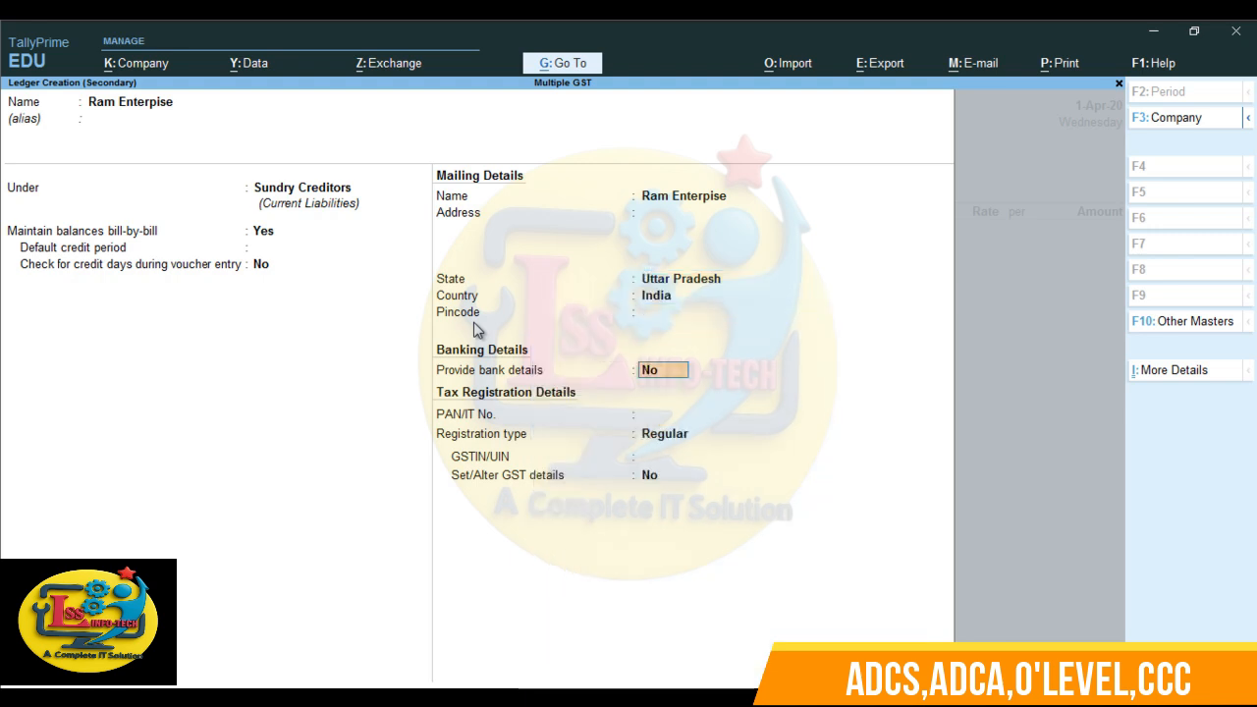
key(Return)
key(Return)
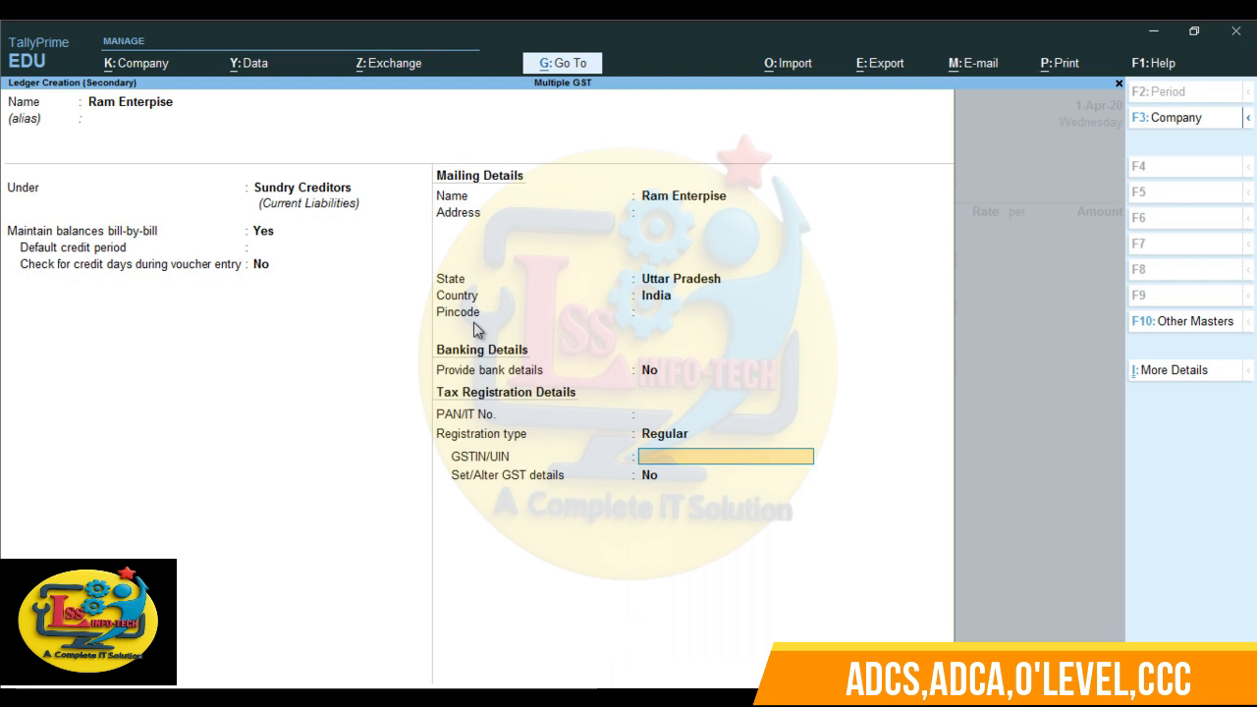
- Keep the supplier's registration type as Regular, enter its GSTIN/UIN and save the ledger
text(09FGFGSFGFD)
key(Return)
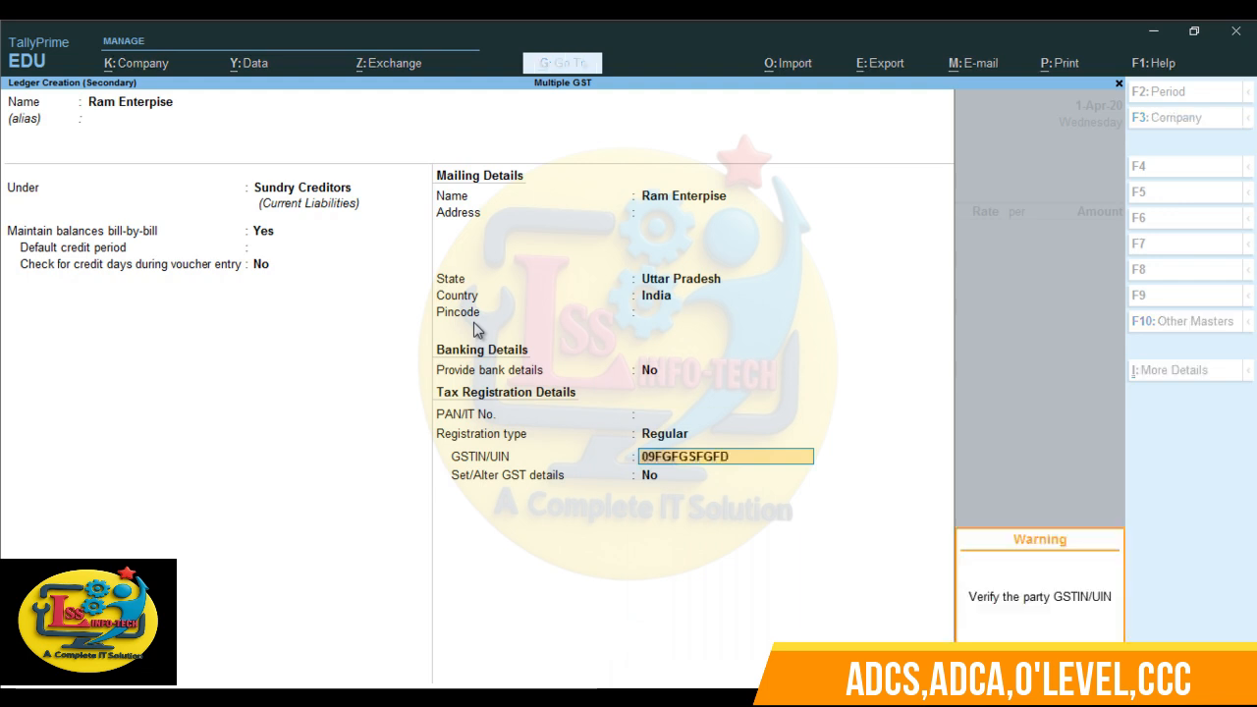
key(Return)
- Leave the receipt and order details blank and accept the party details with Ram Enterpise as supplier
key(Return)
key(Return)
key(Return)
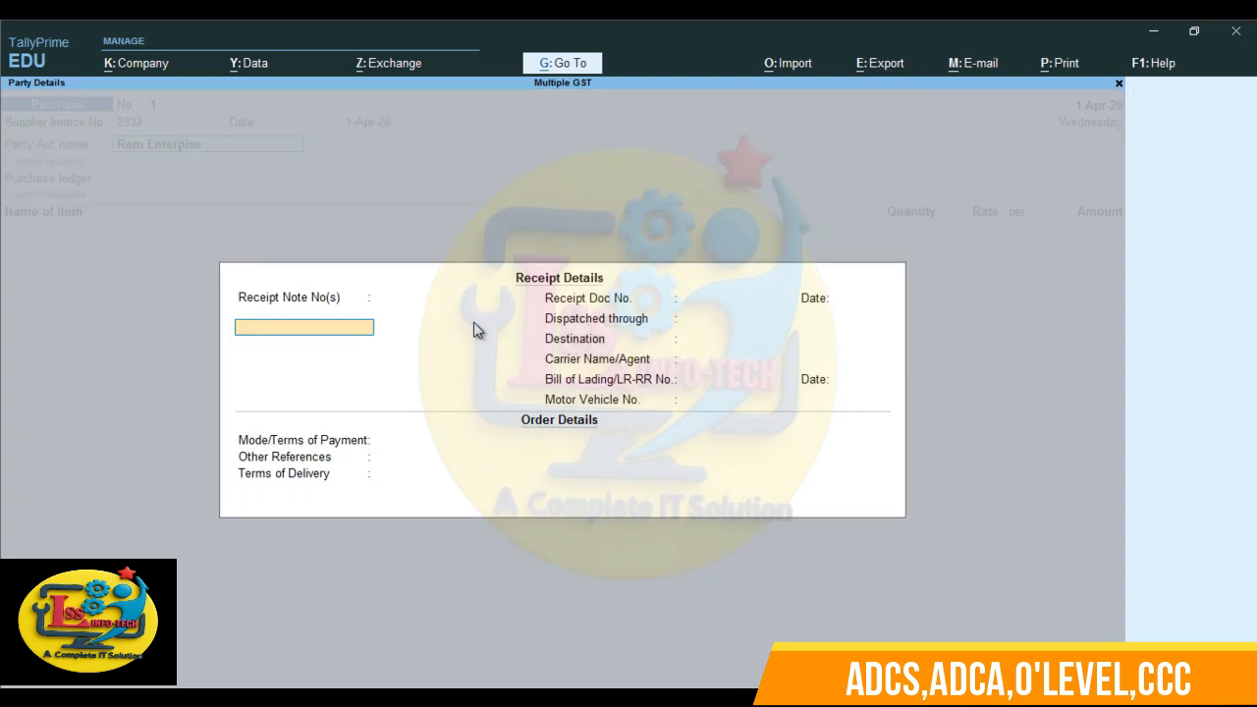
key(Return)
key(Return)
key(Return)
key(Return)
key(Return)
key(Return)
key(Return)
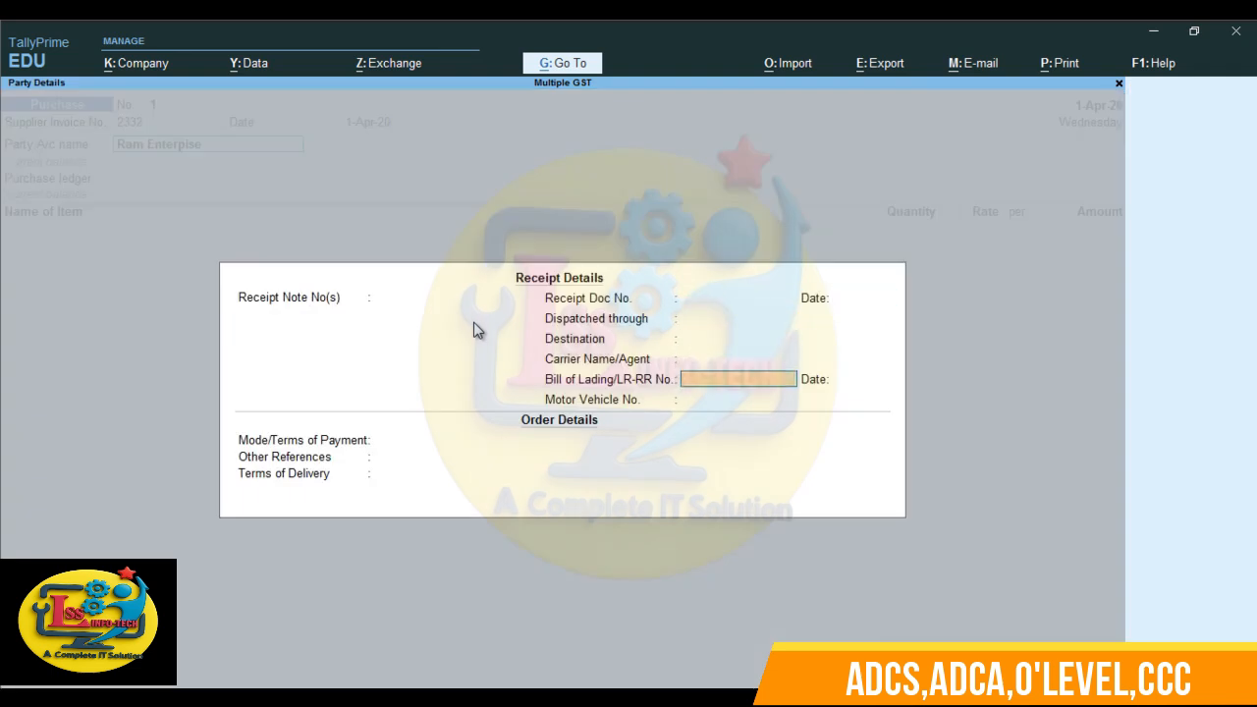
key(Return)
key(Return)
key(Return)
key(Return)
key(Return)
key(Return)
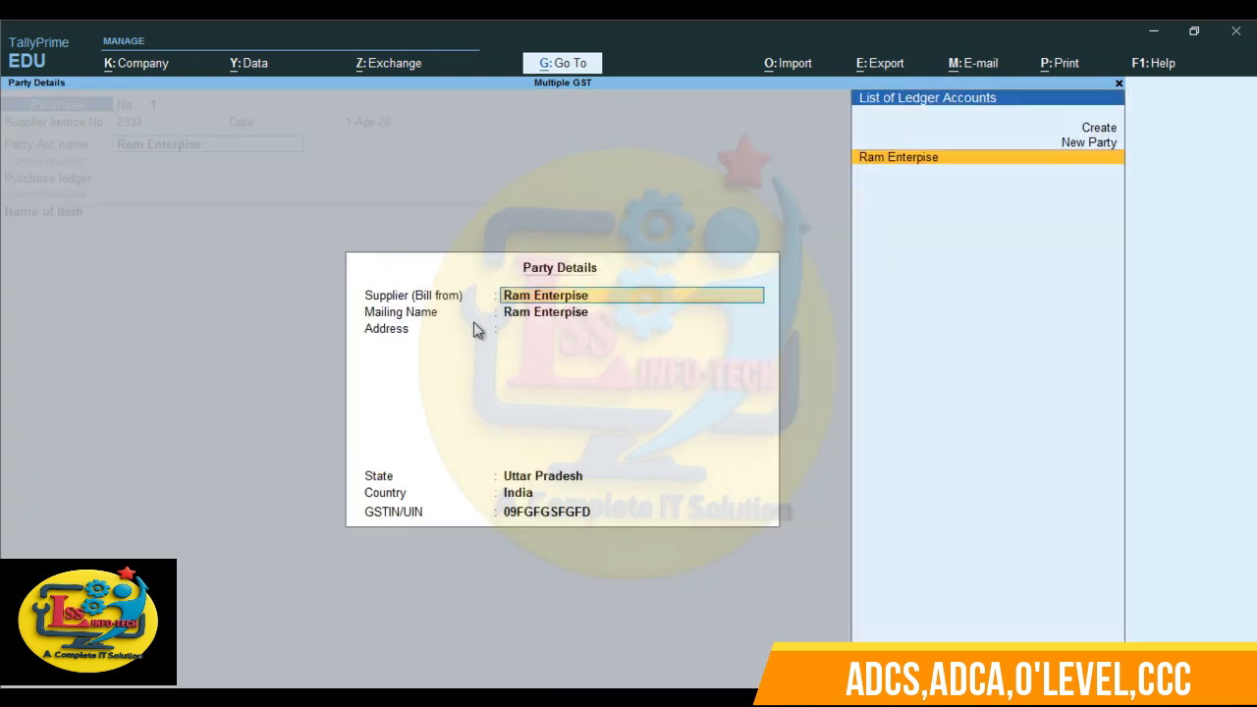
key(Return)
key(Return)
key(Return)
key(Return)
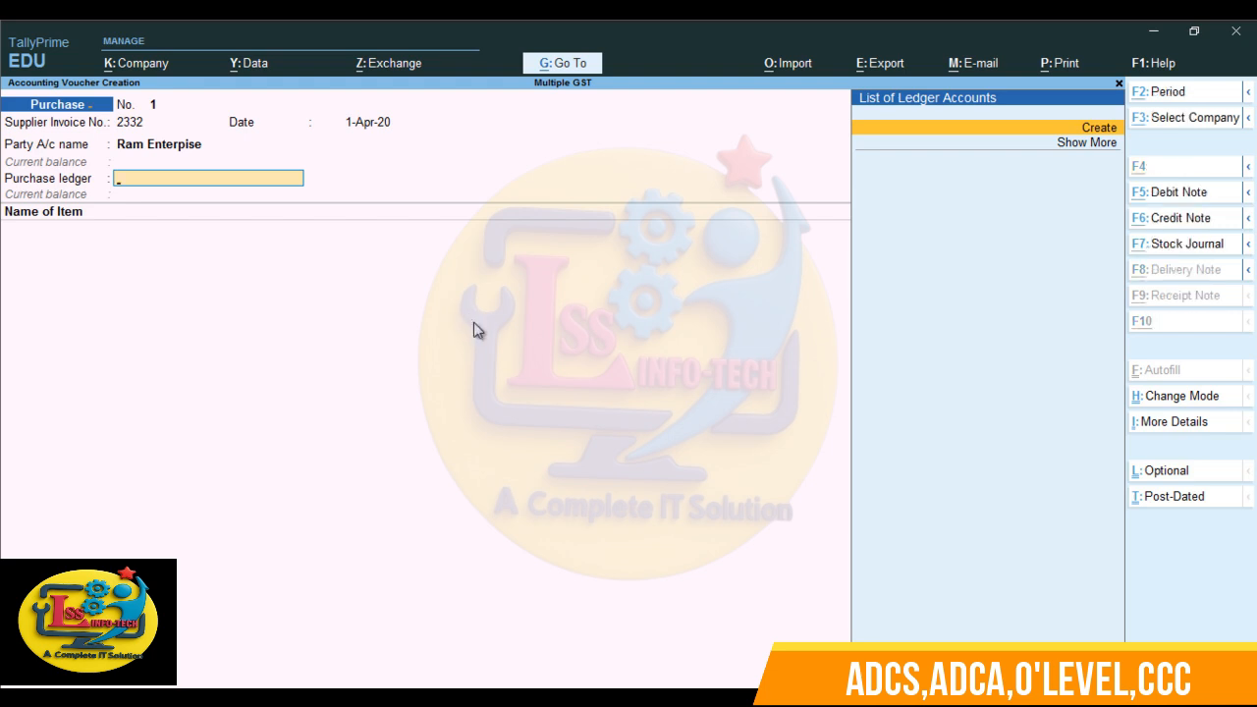
- Create a ledger named Purchase under Purchase Accounts from the voucher's purchase ledger field
key(alt+c)
text(Pur)
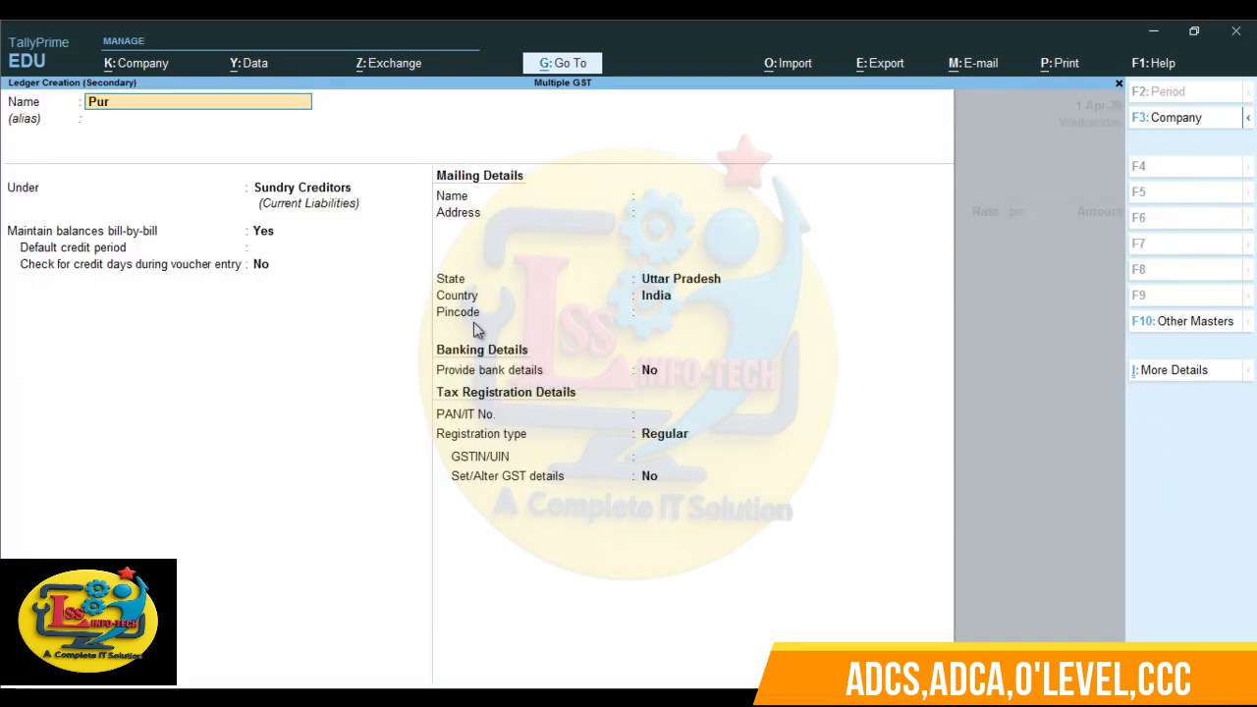
text(chase)
key(Return)
text(Pu)
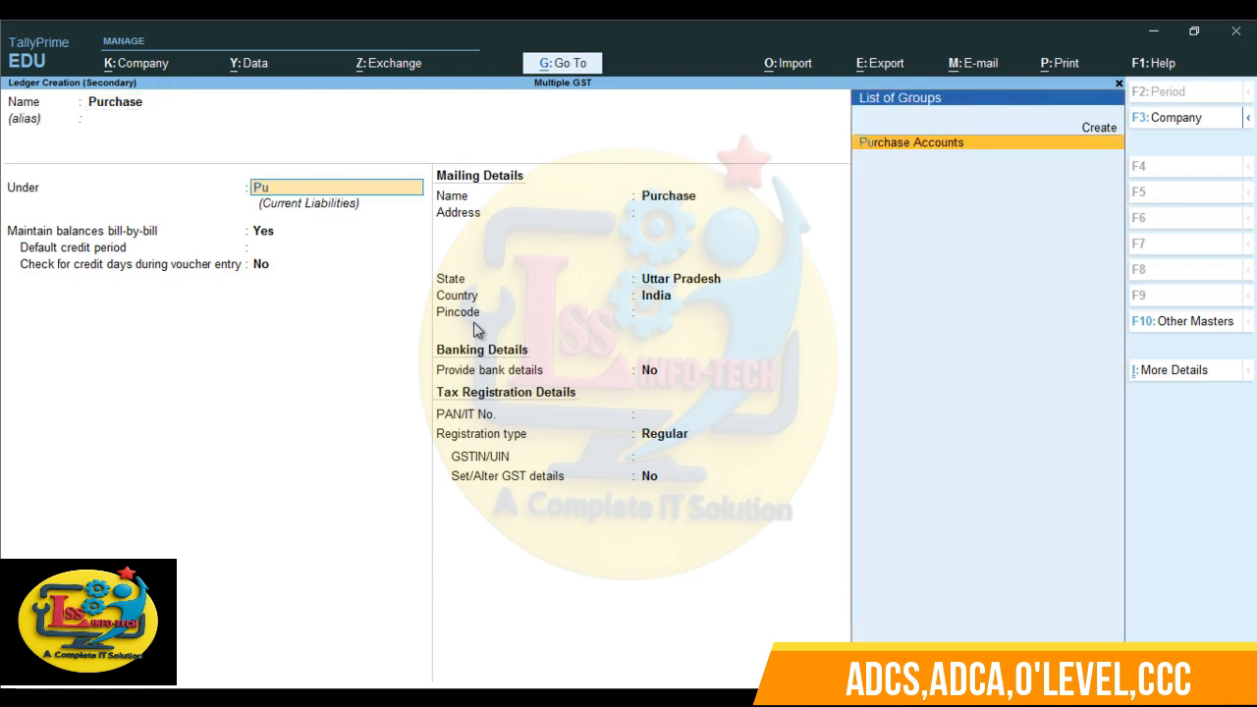
key(Return)
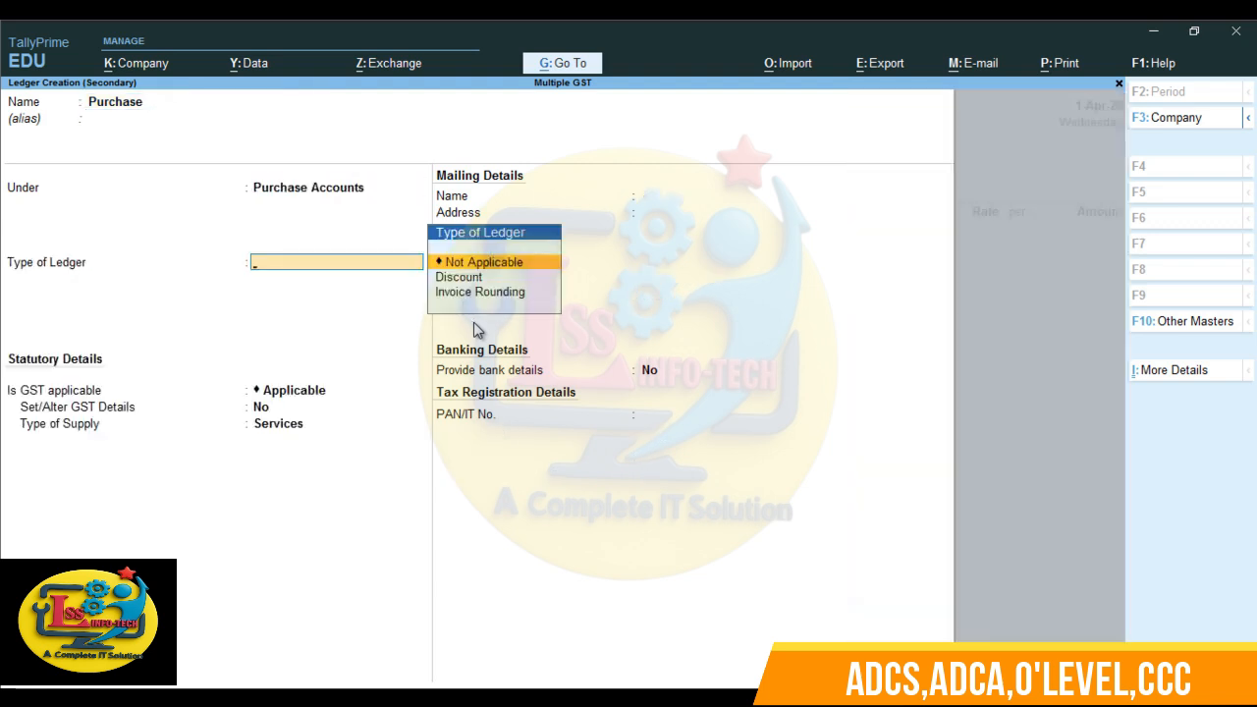
- Keep the ledger type Not Applicable and GST Applicable, set the type of supply to Goods, and save the Purchase ledger
key(Return)
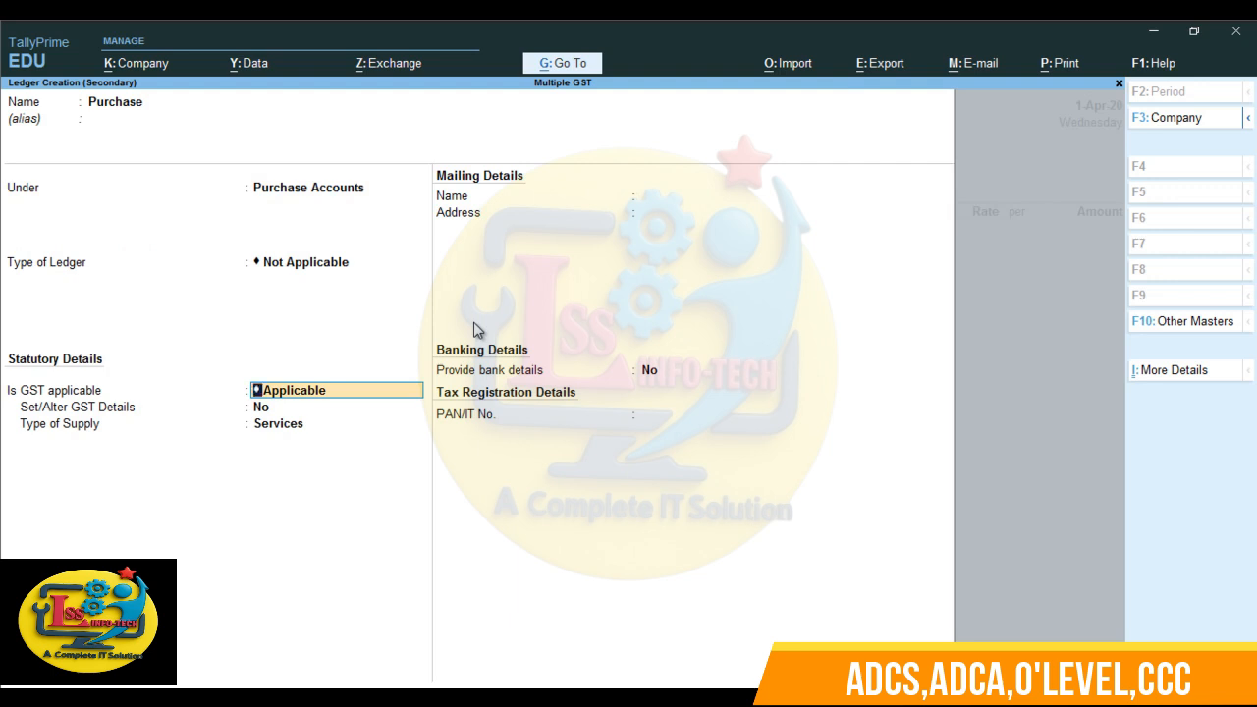
key(Return)
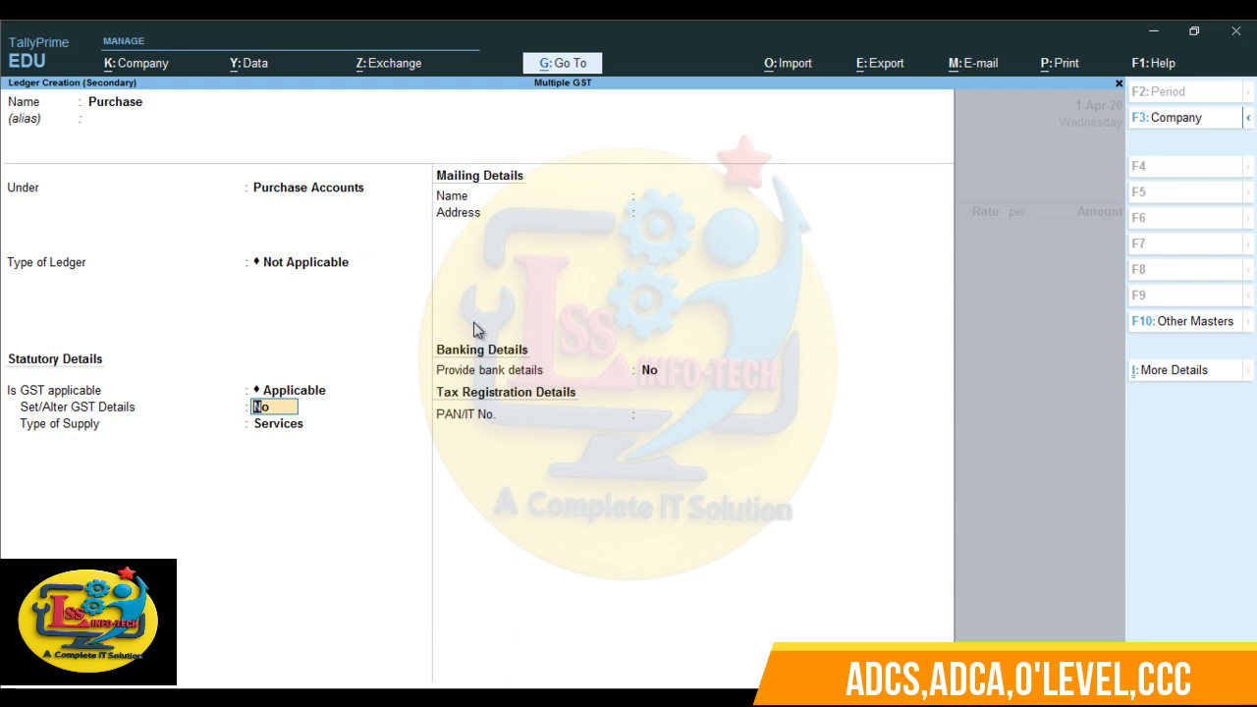
key(Return)
key(Up)
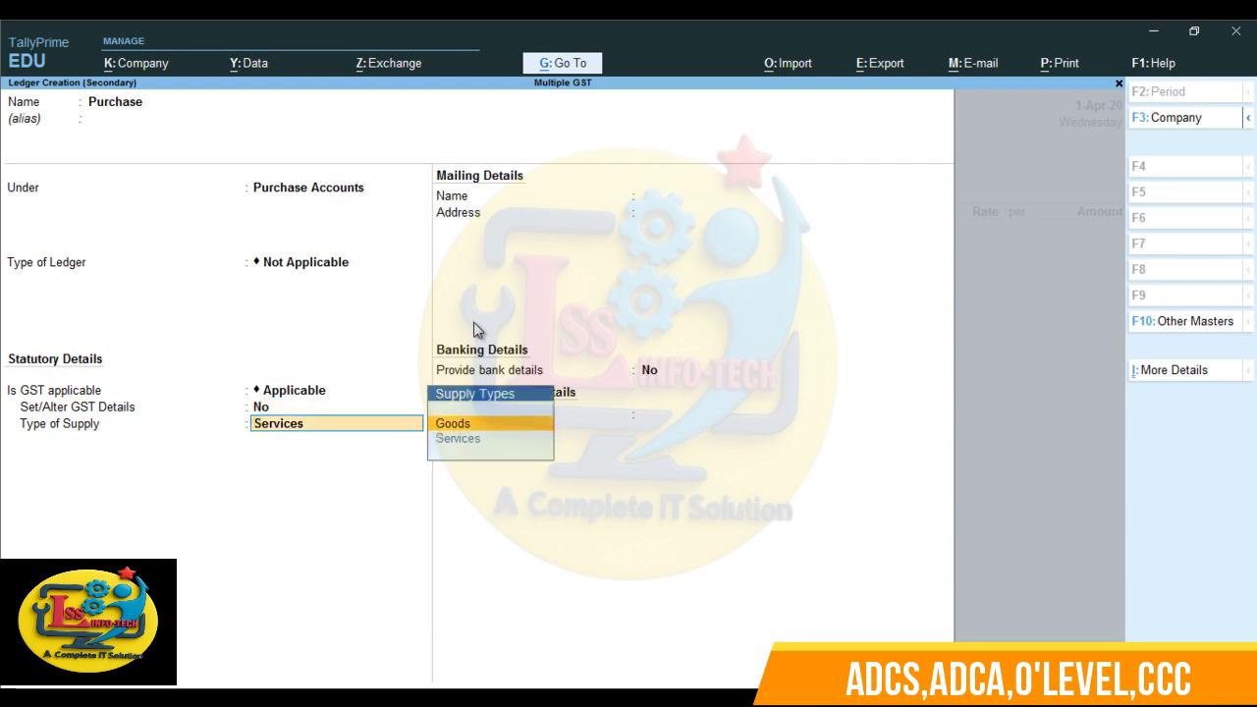
key(Return)
key(Return)
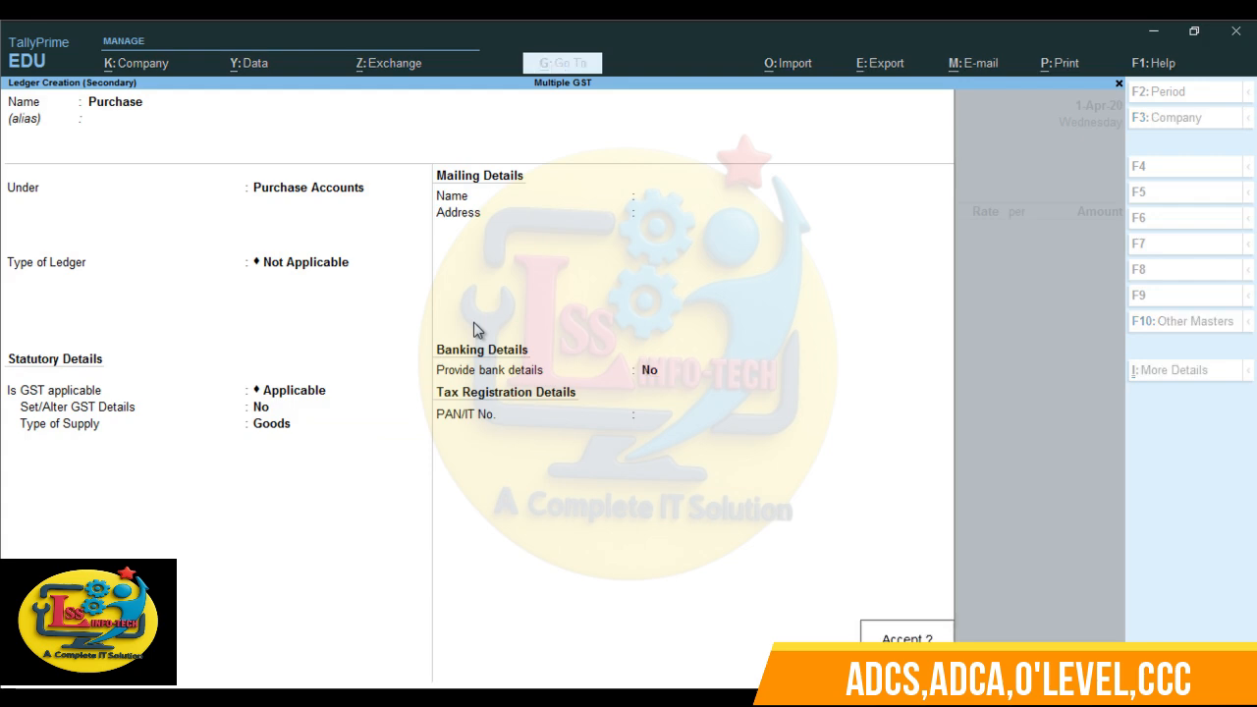
key(Return)
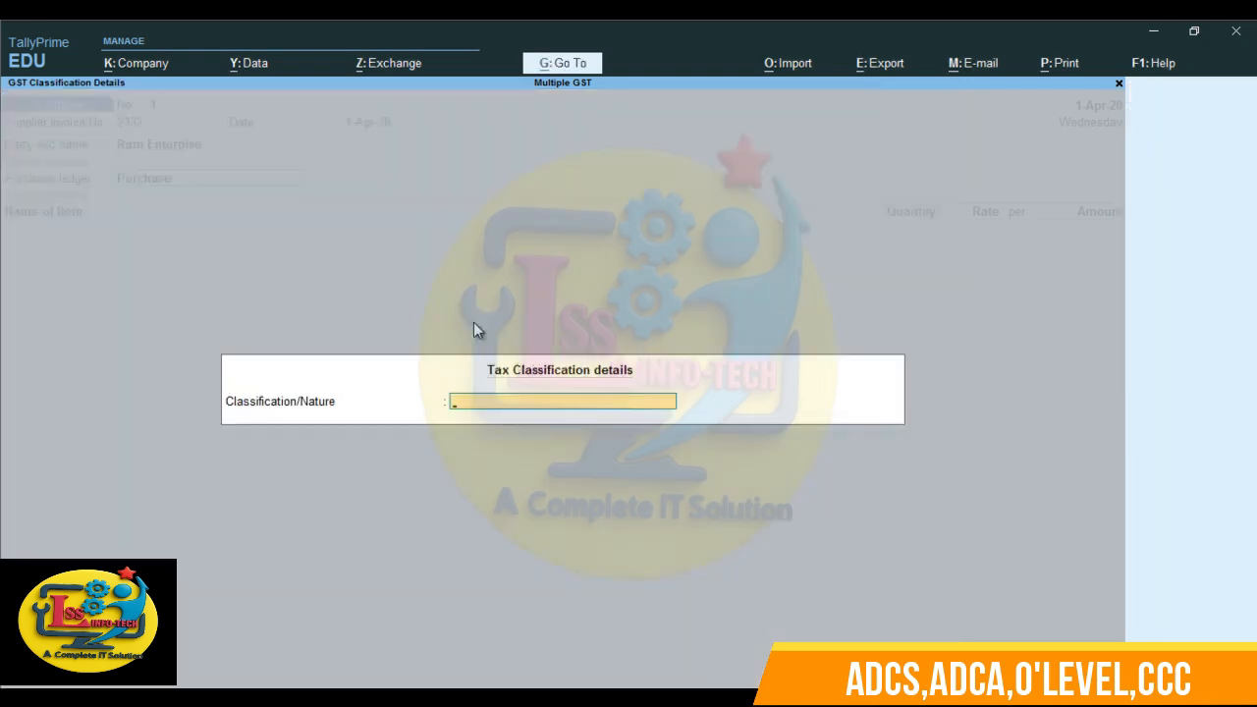
- Assign a purchase nature of transaction as the tax classification for the voucher's purchase ledger
text(Pu)
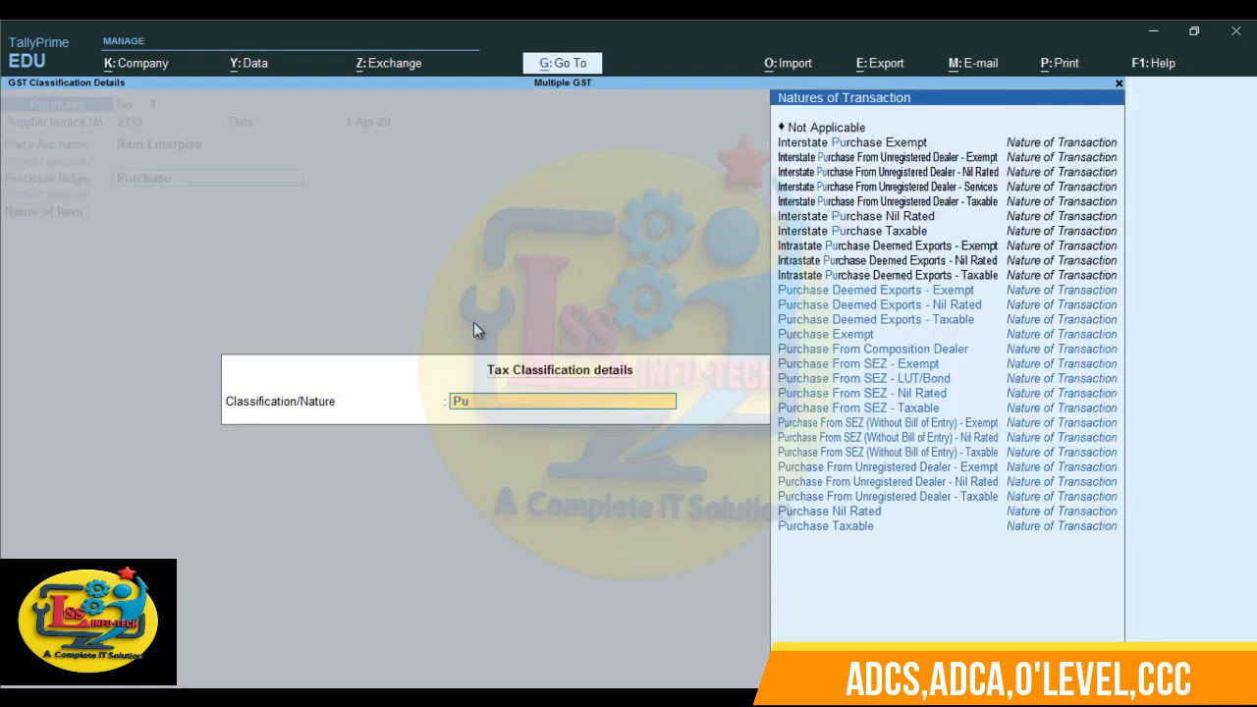
key(Up)
key(Return)
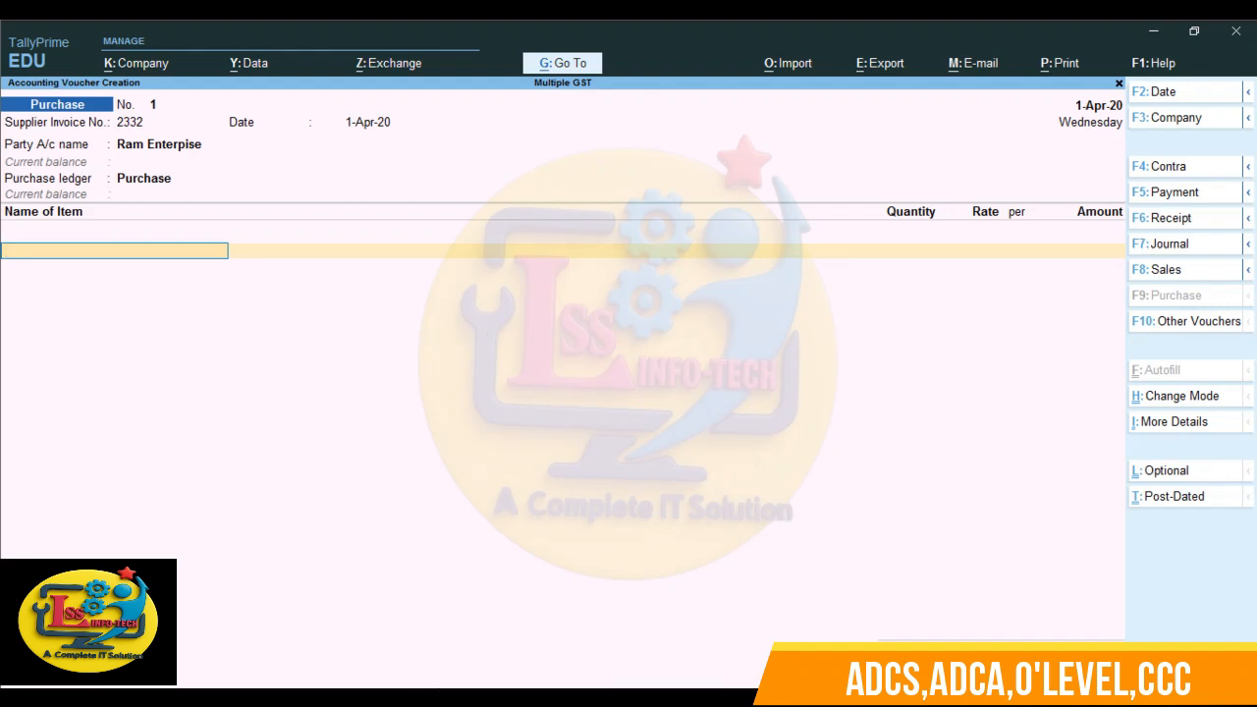
- Check the GST rates slide in PowerPoint, return to TallyPrime and start a new stock item named Hairoil Botle under Primary
click(425, 695)
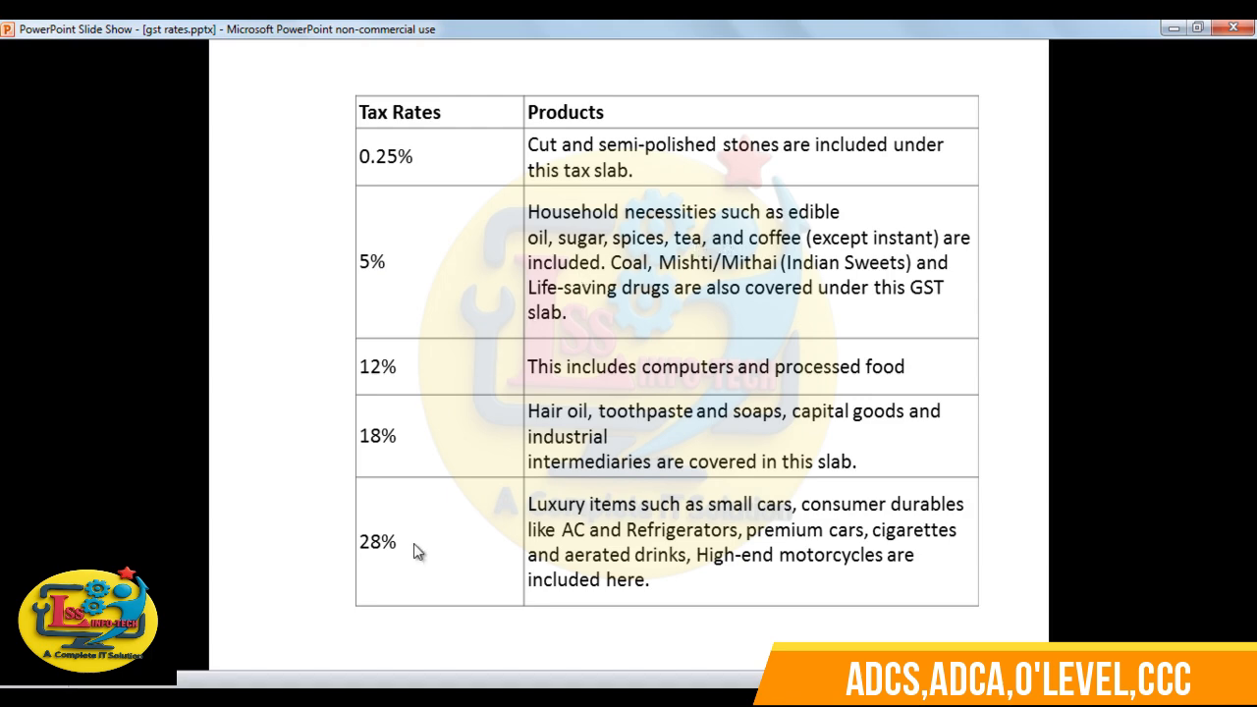
key(alt+Tab)
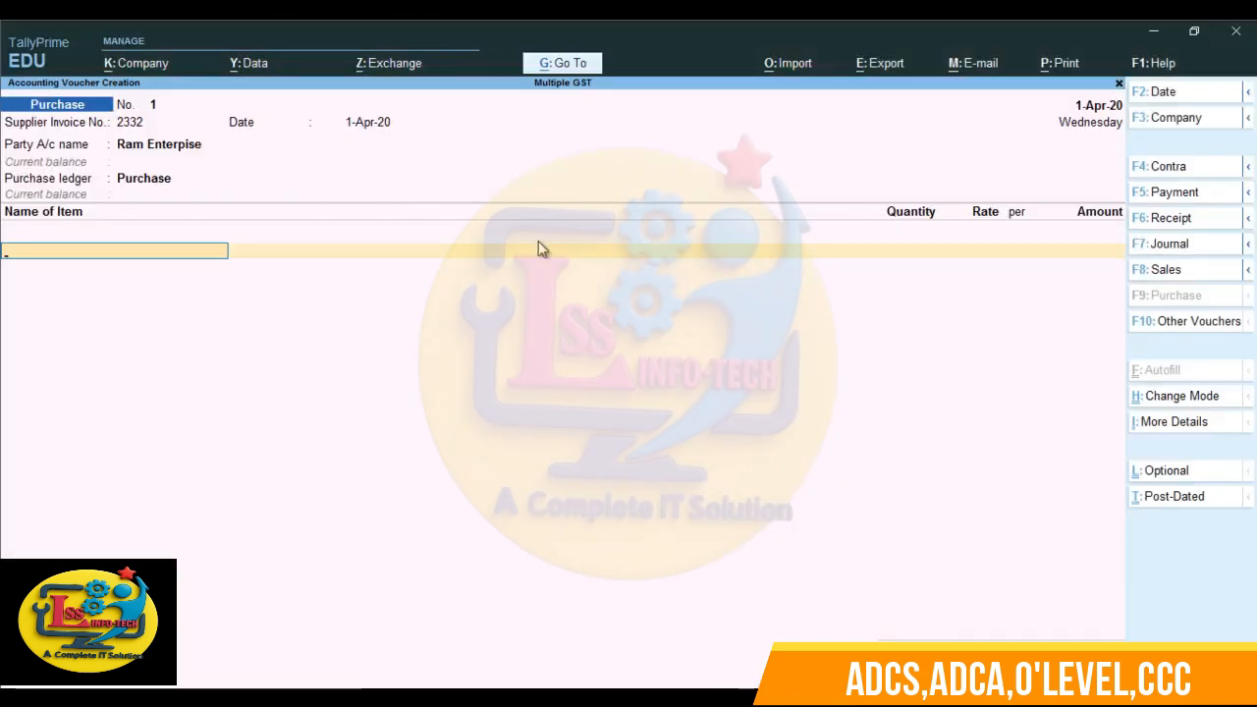
key(alt+c)
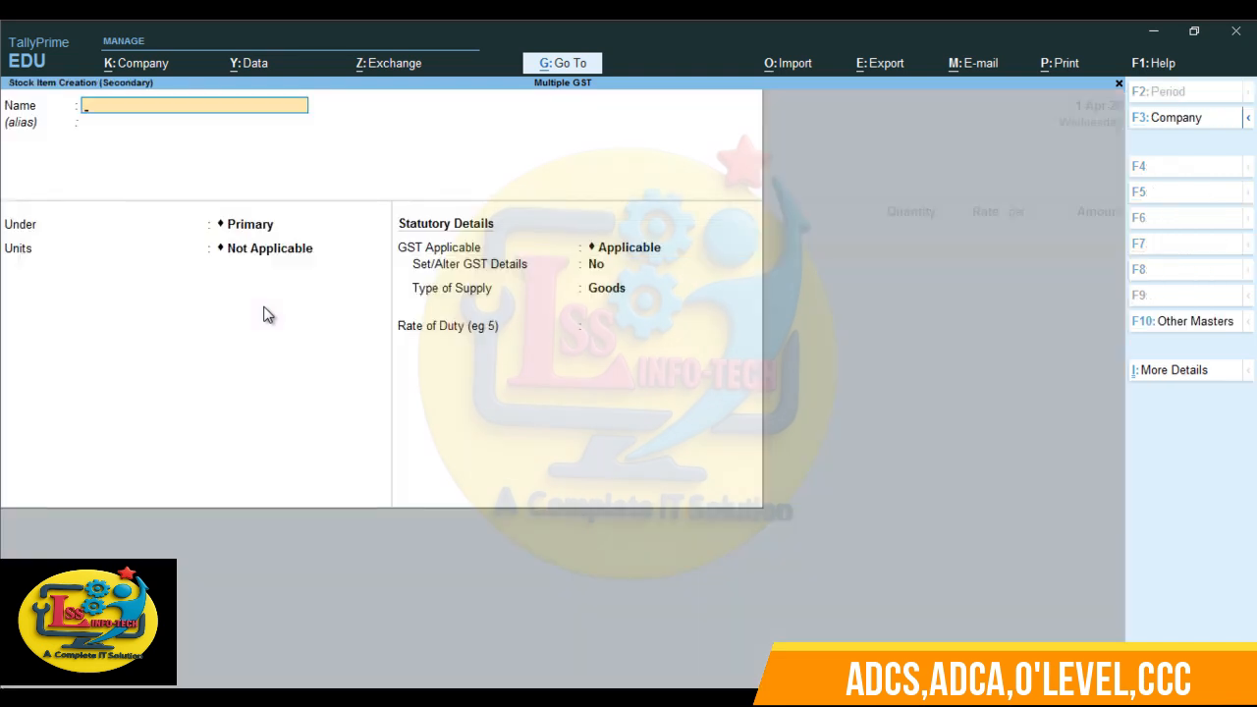
text(Hairoil Botle)
key(Return)
key(Return)
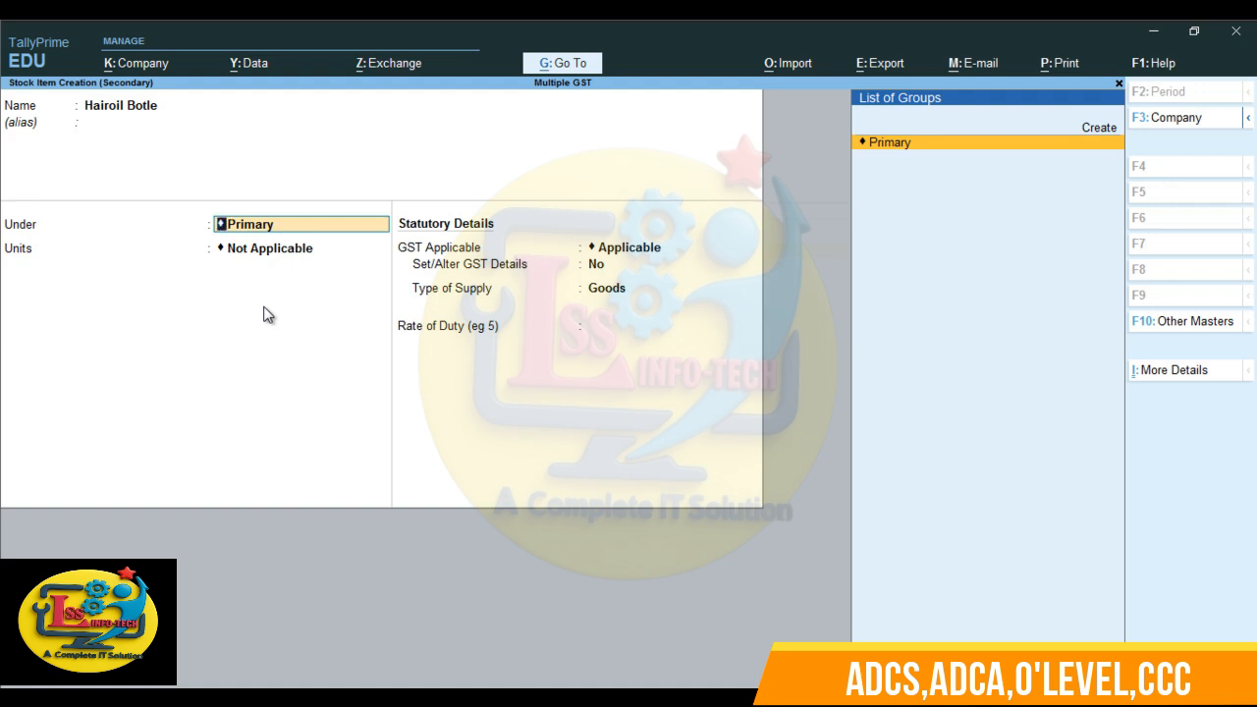
key(Return)
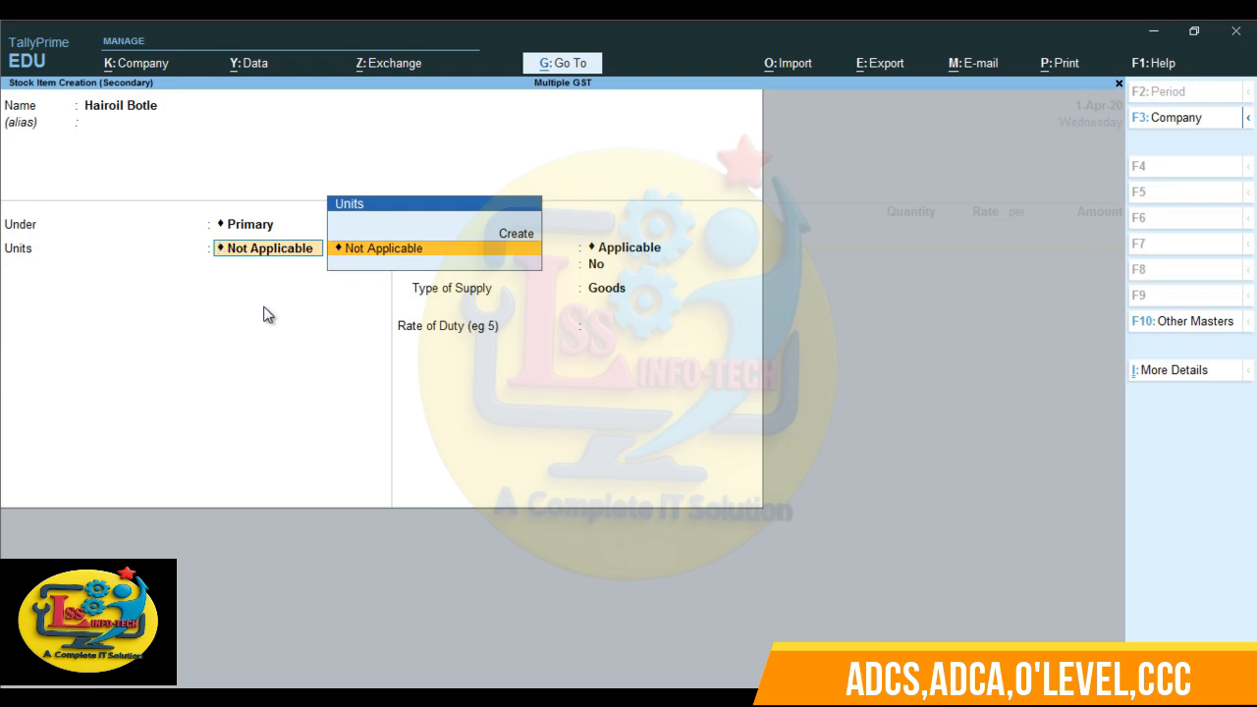
- Create a simple unit pcs with quantity code PCS-PIECES and 0 decimal places for the hair oil item
key(alt)
key(alt+c)
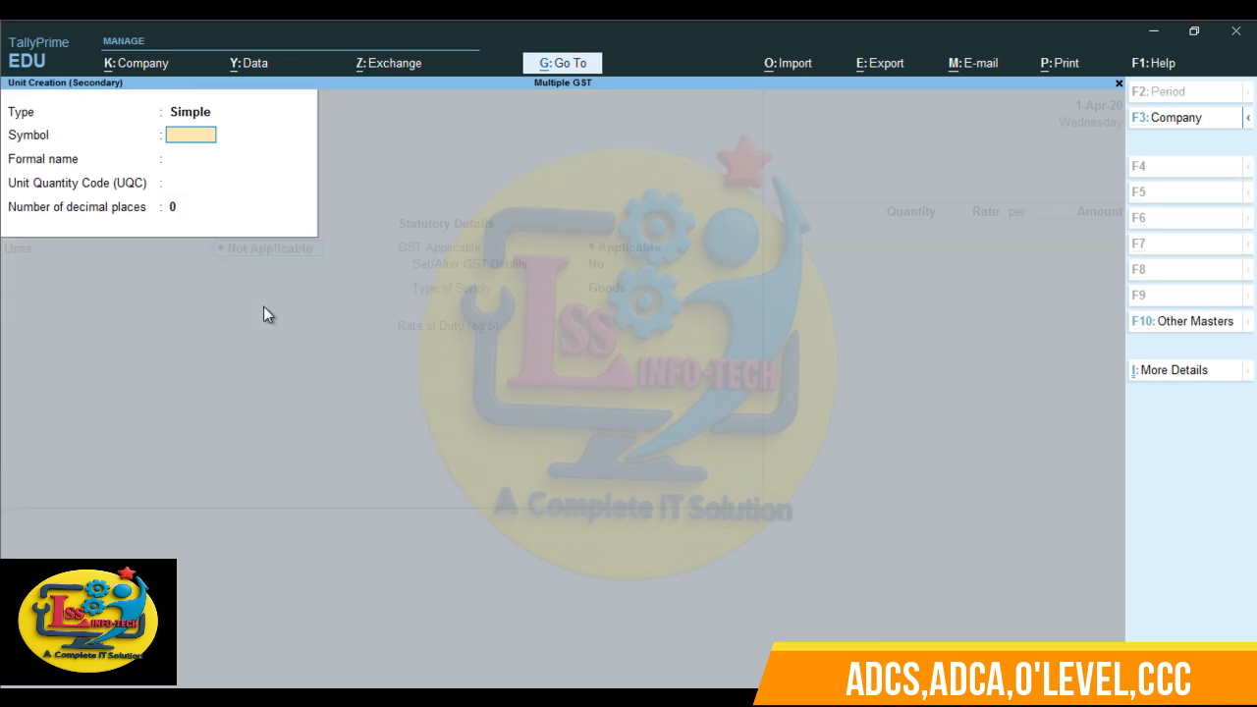
text(pcs)
key(Return)
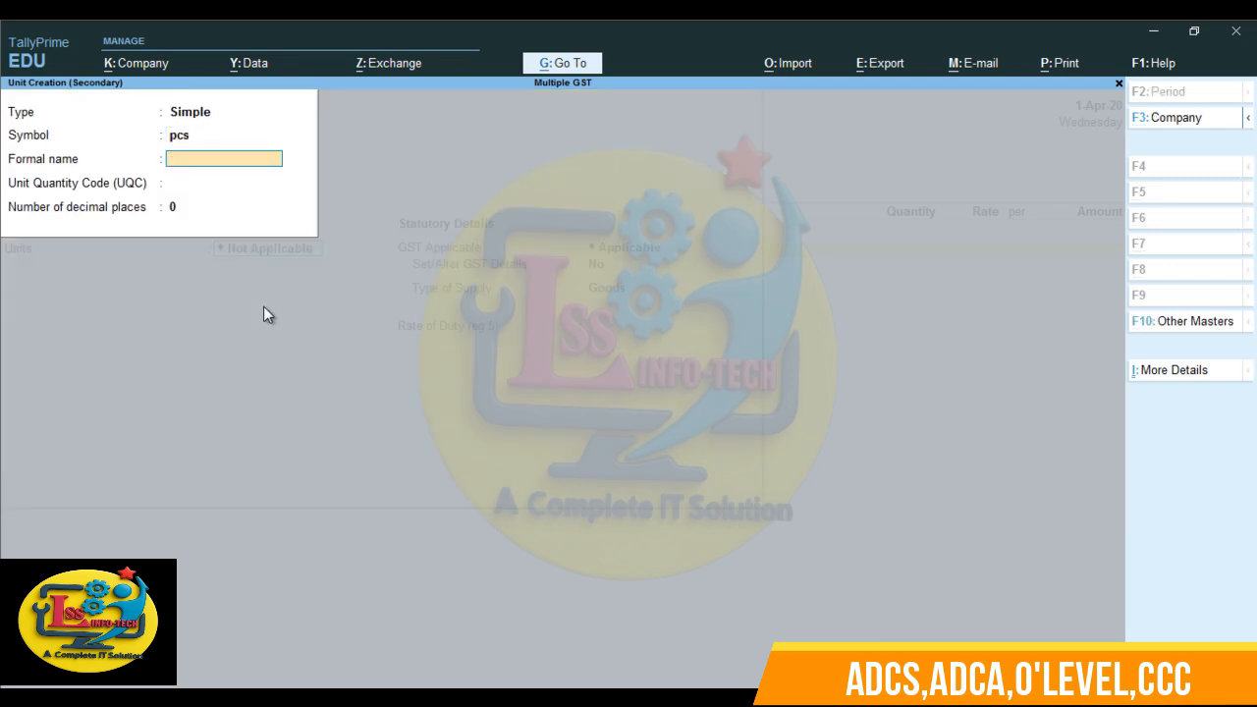
key(Return)
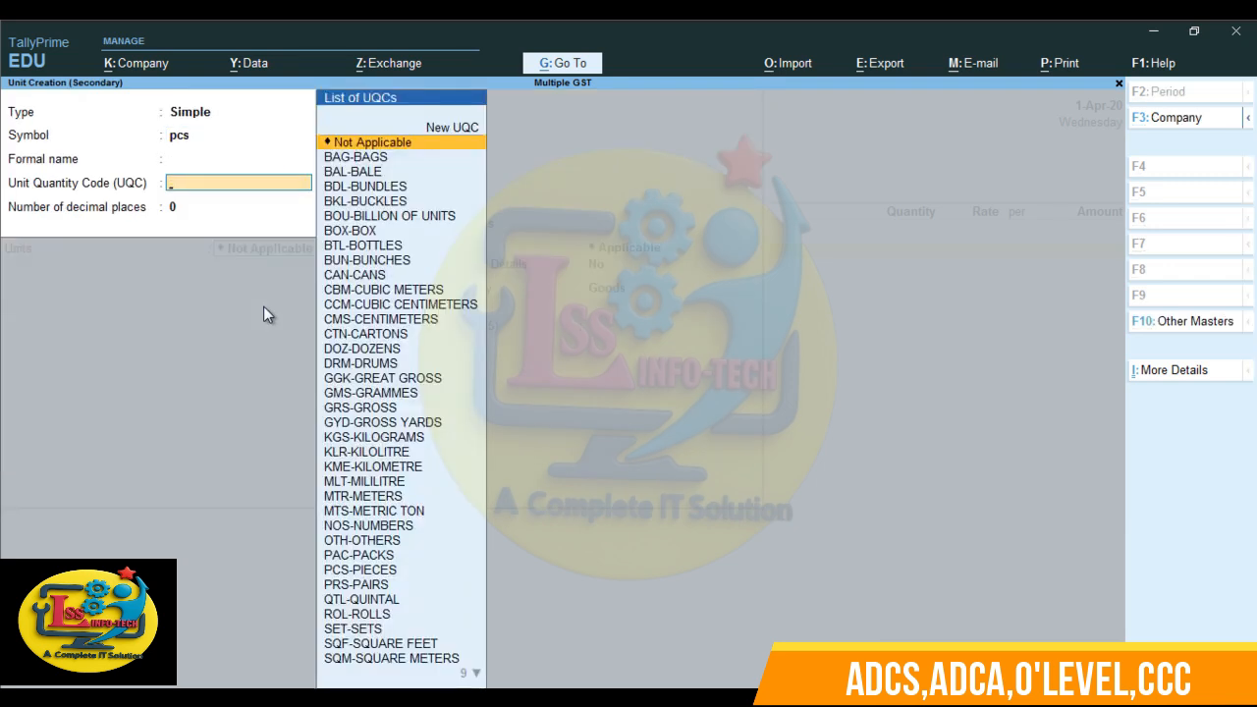
text(pie)
key(Return)
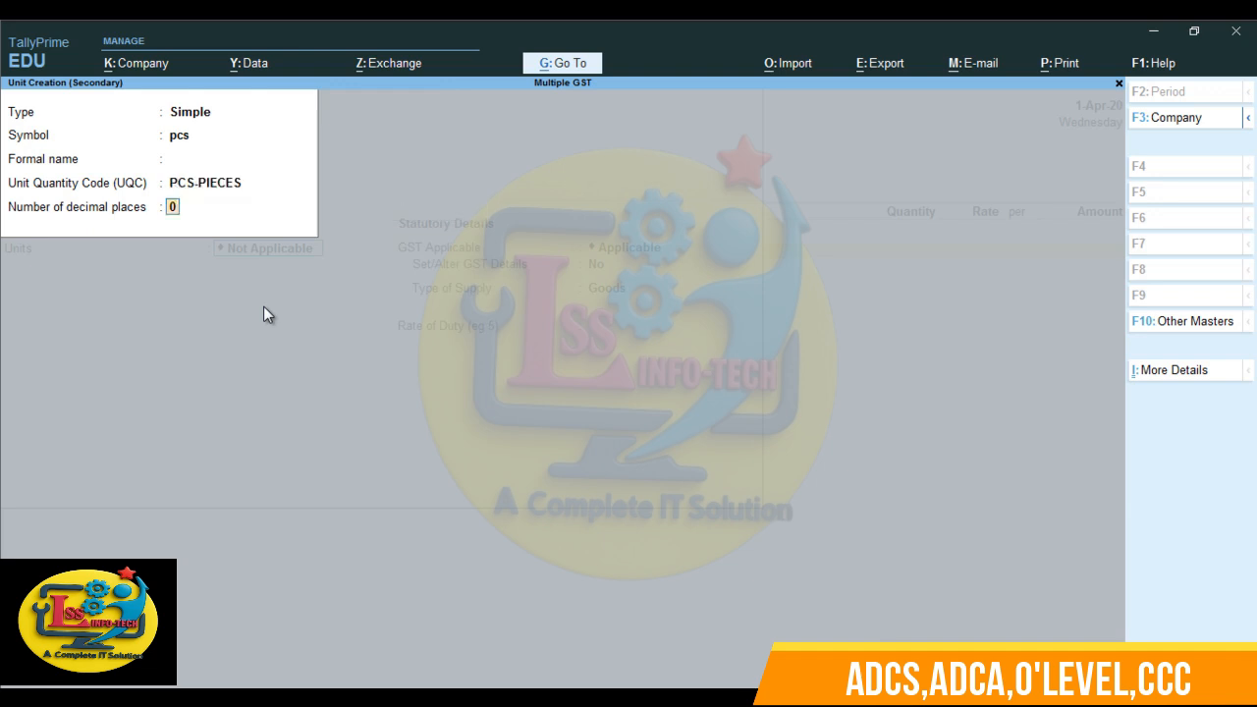
key(Return)
key(Return)
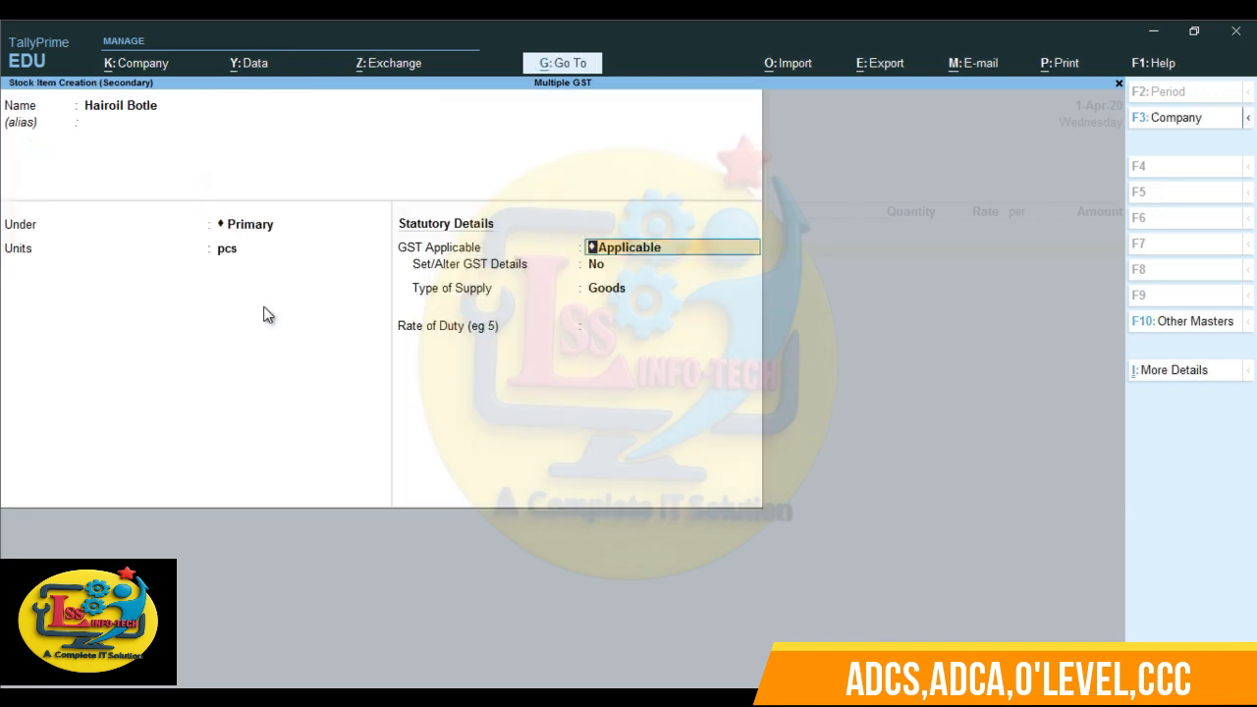
- Set the hair oil item's GST details to calculation On Value, Taxable, with an integrated tax rate of 18%
key(Return)
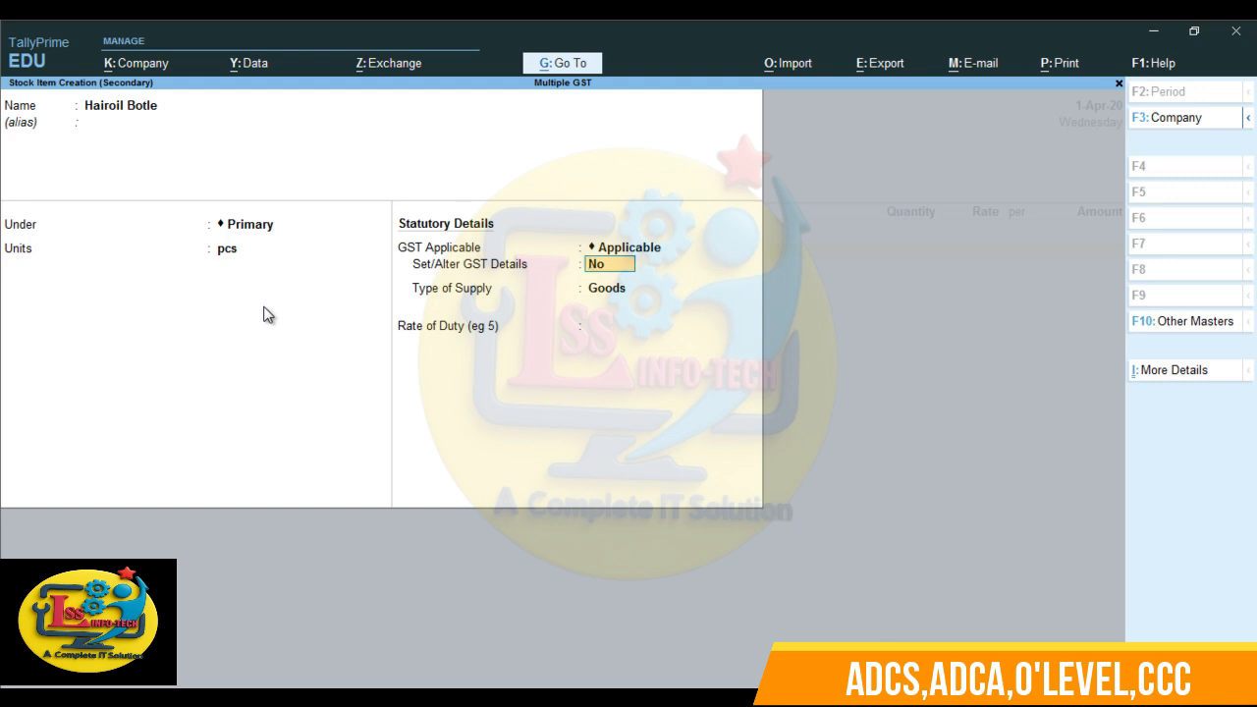
text(y)
key(Return)
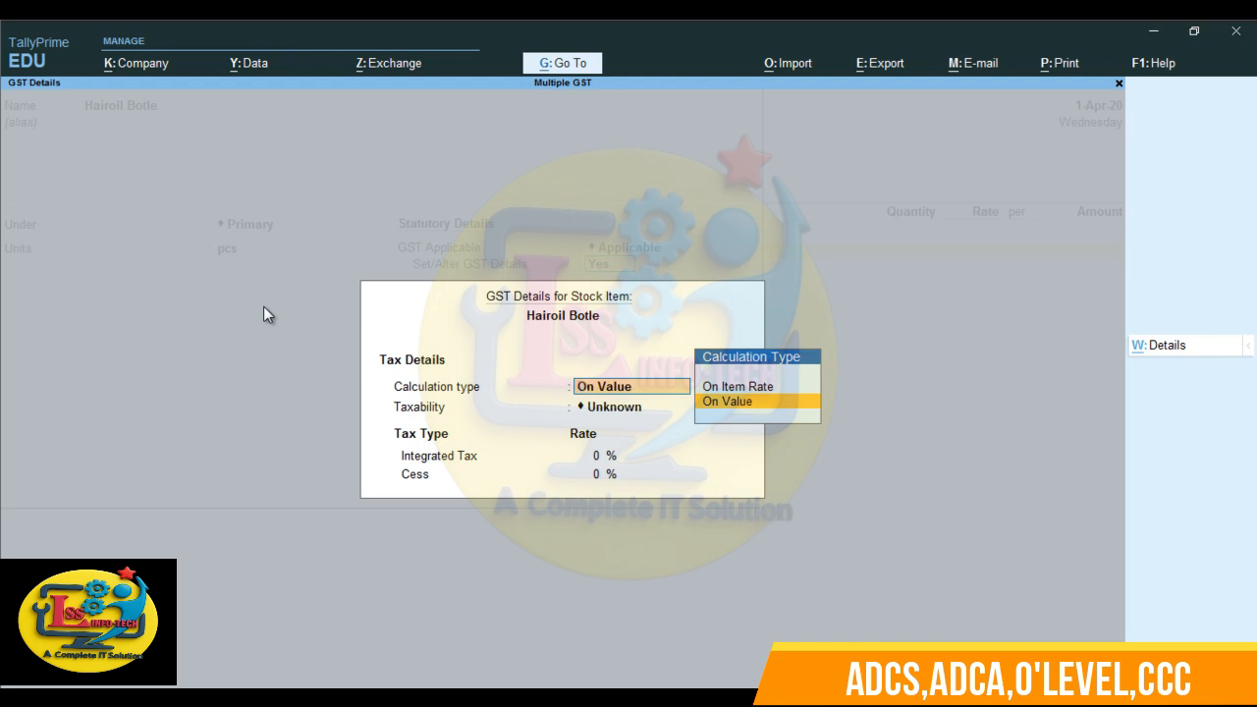
key(Return)
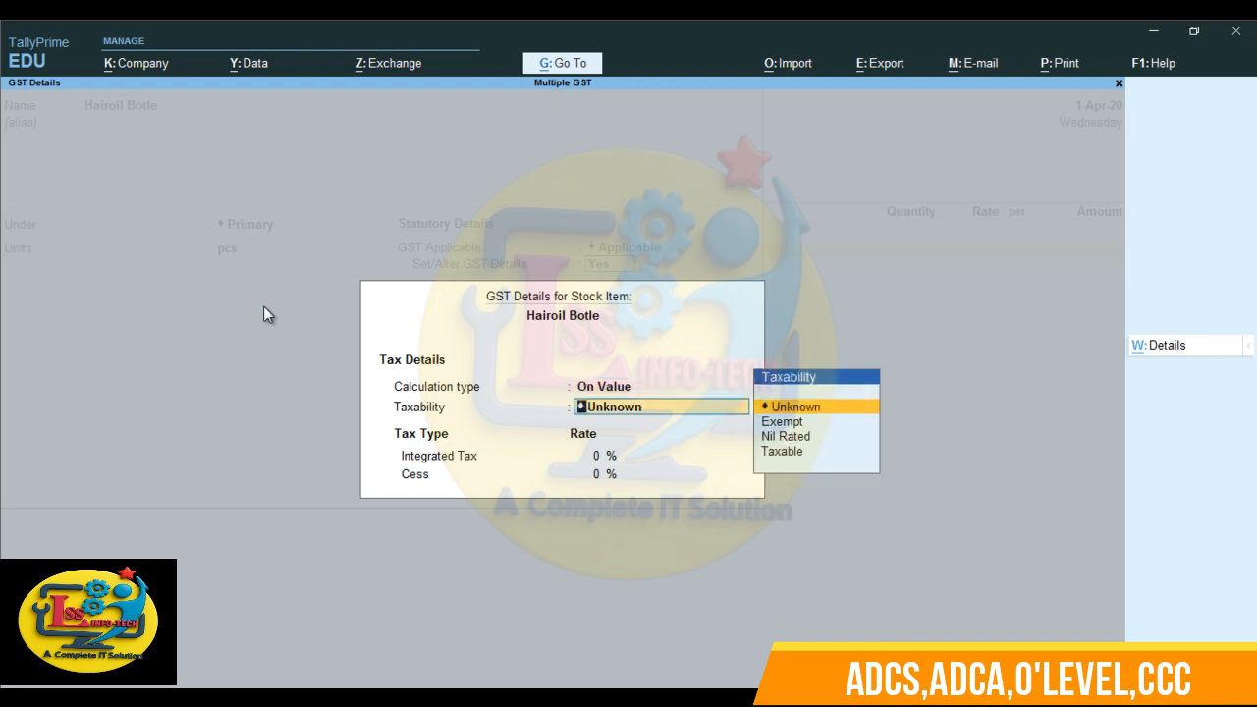
key(Down)
key(Down)
key(Down)
key(Return)
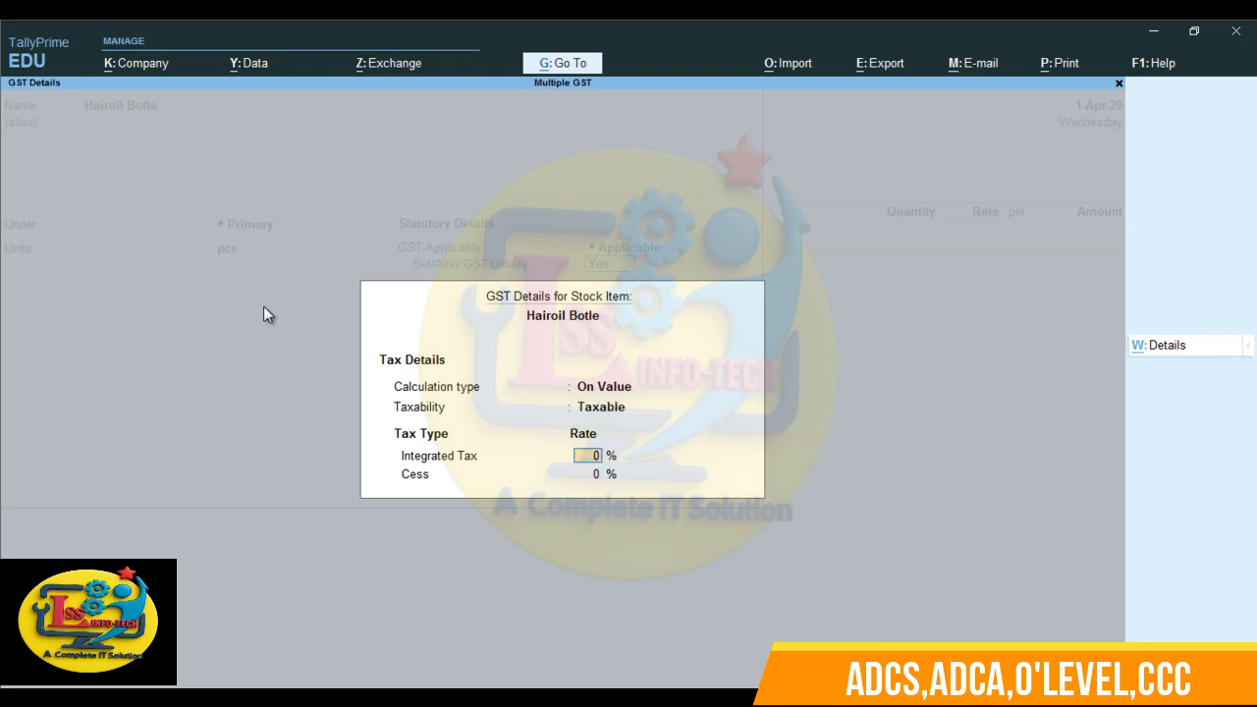
text(18)
key(Return)
key(Return)
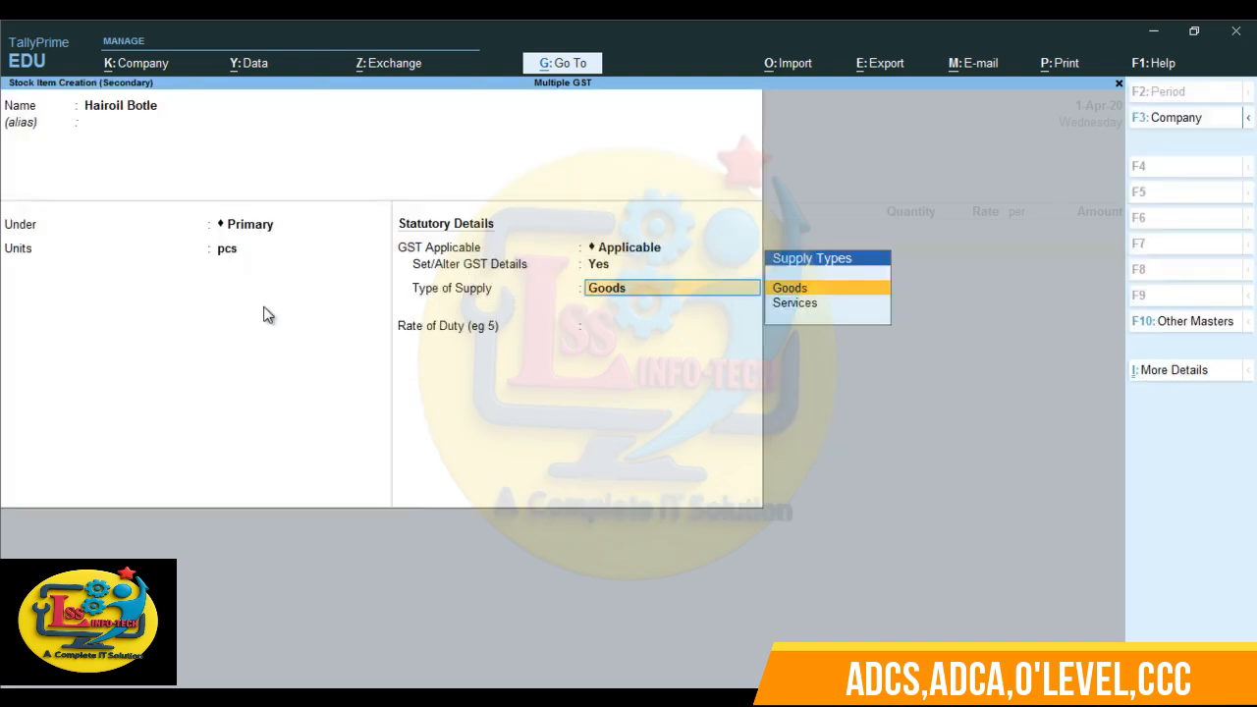
- Keep the item's supply type as Goods, accept the duty rate of 0 and save the stock item
key(Return)
key(Return)
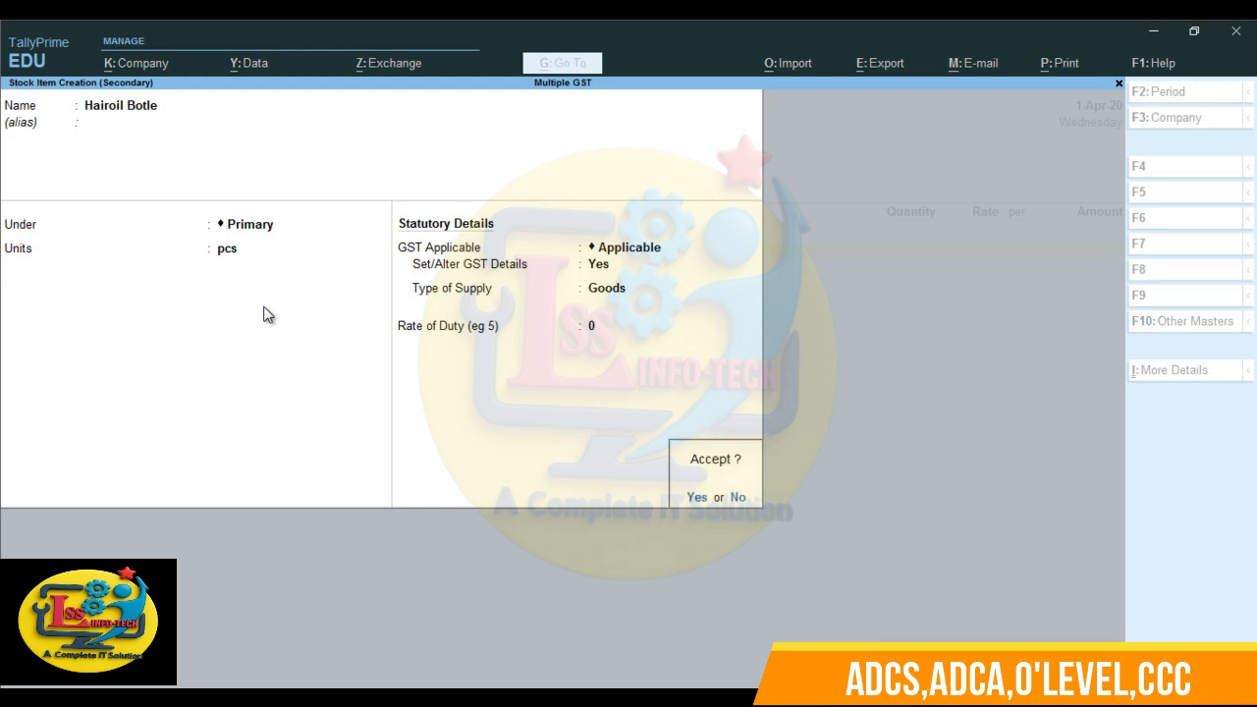
key(Return)
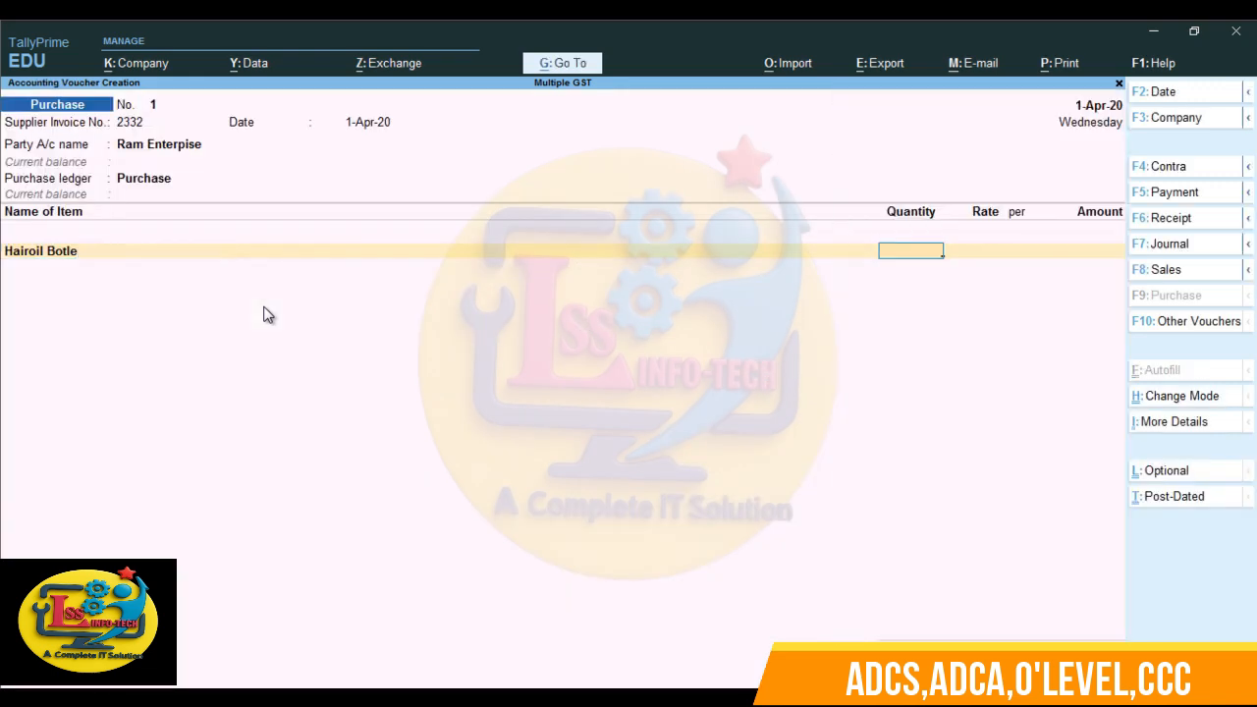
- Enter 1000 pcs of Hairoil Botle at a rate of 200 per piece in the purchase voucher
text(1000)
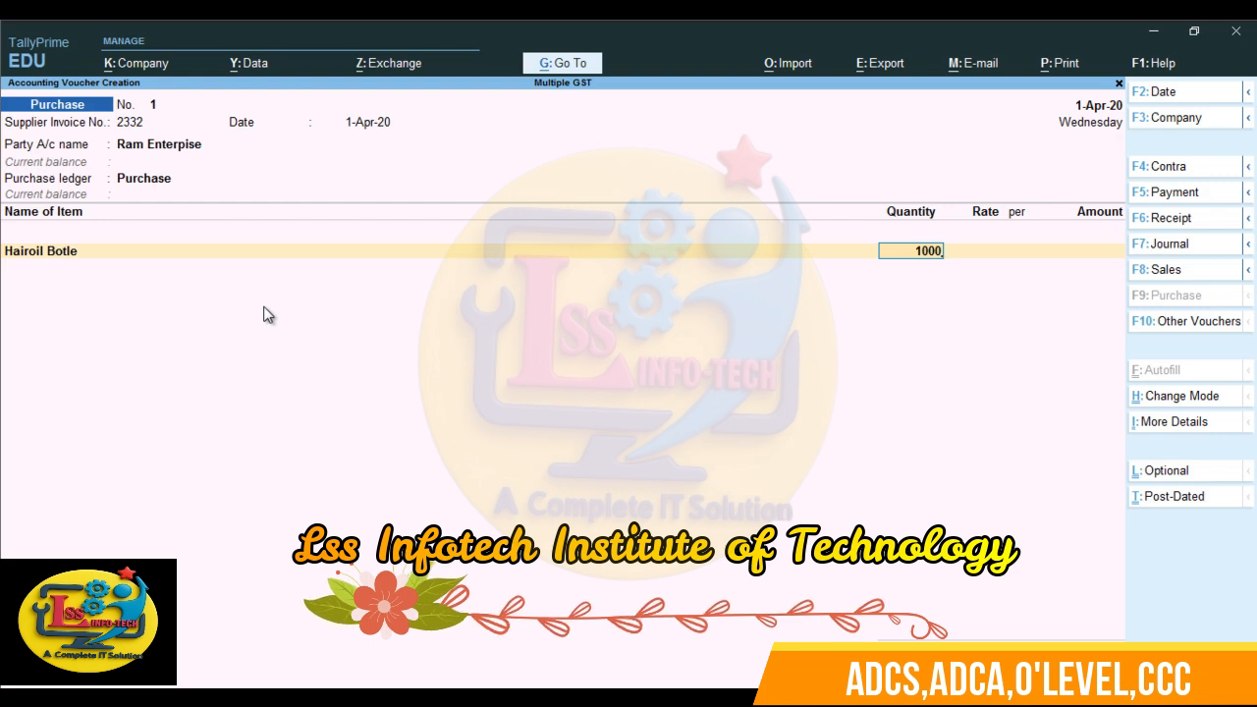
key(Return)
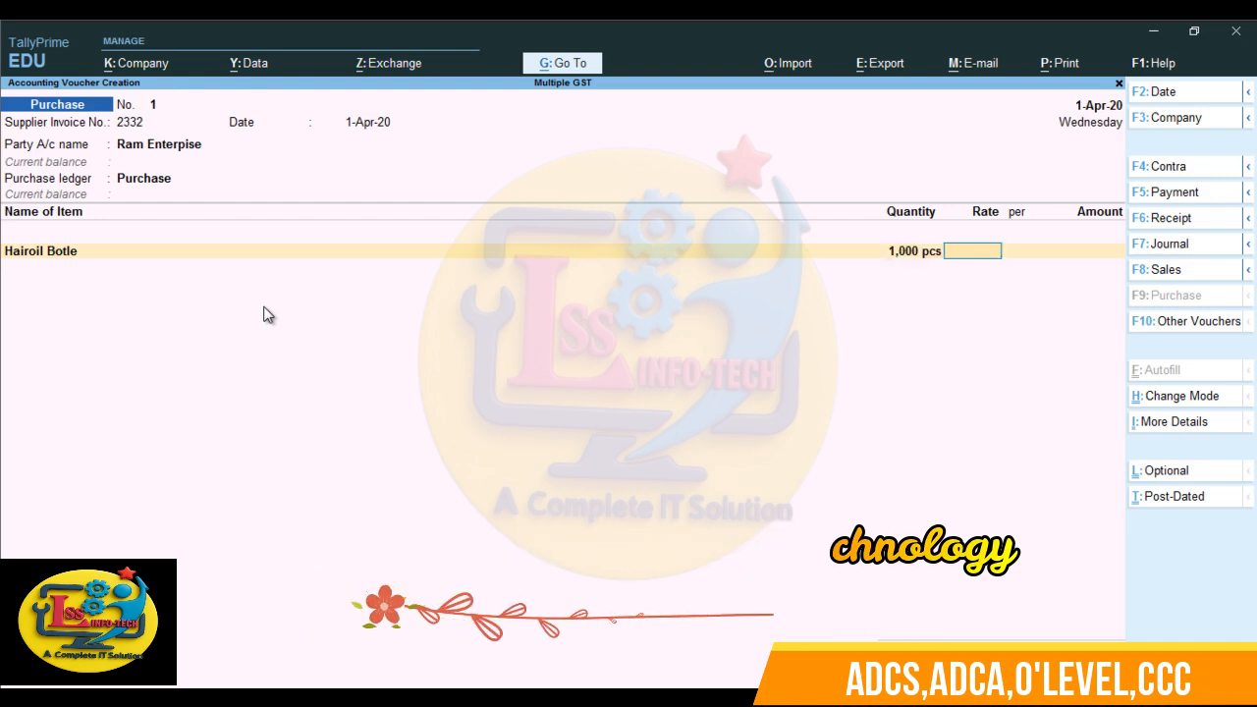
text(200)
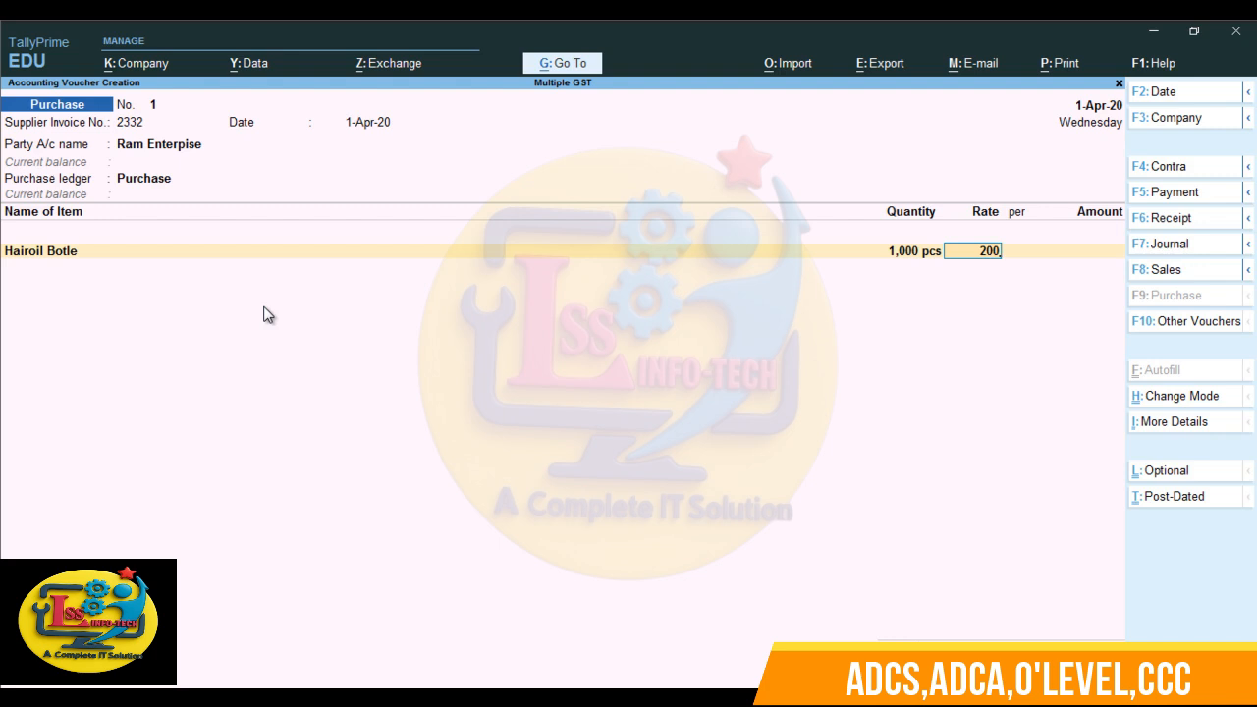
key(Return)
key(Return)
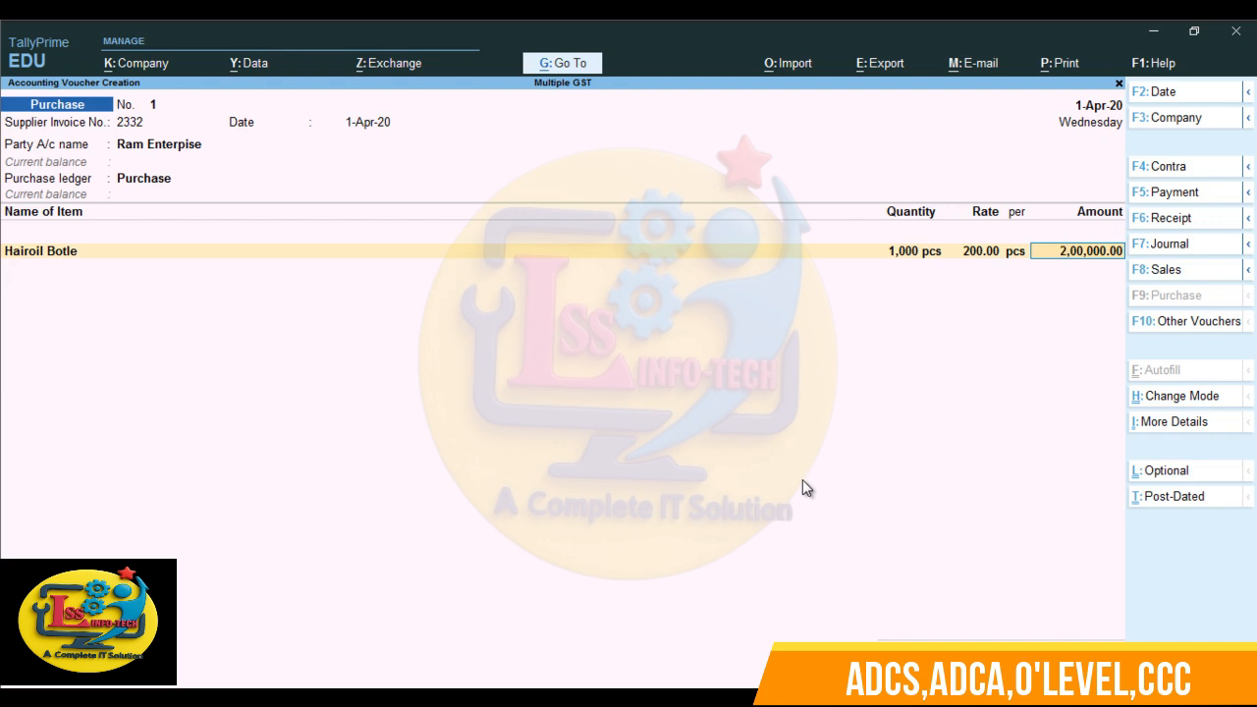
key(Return)
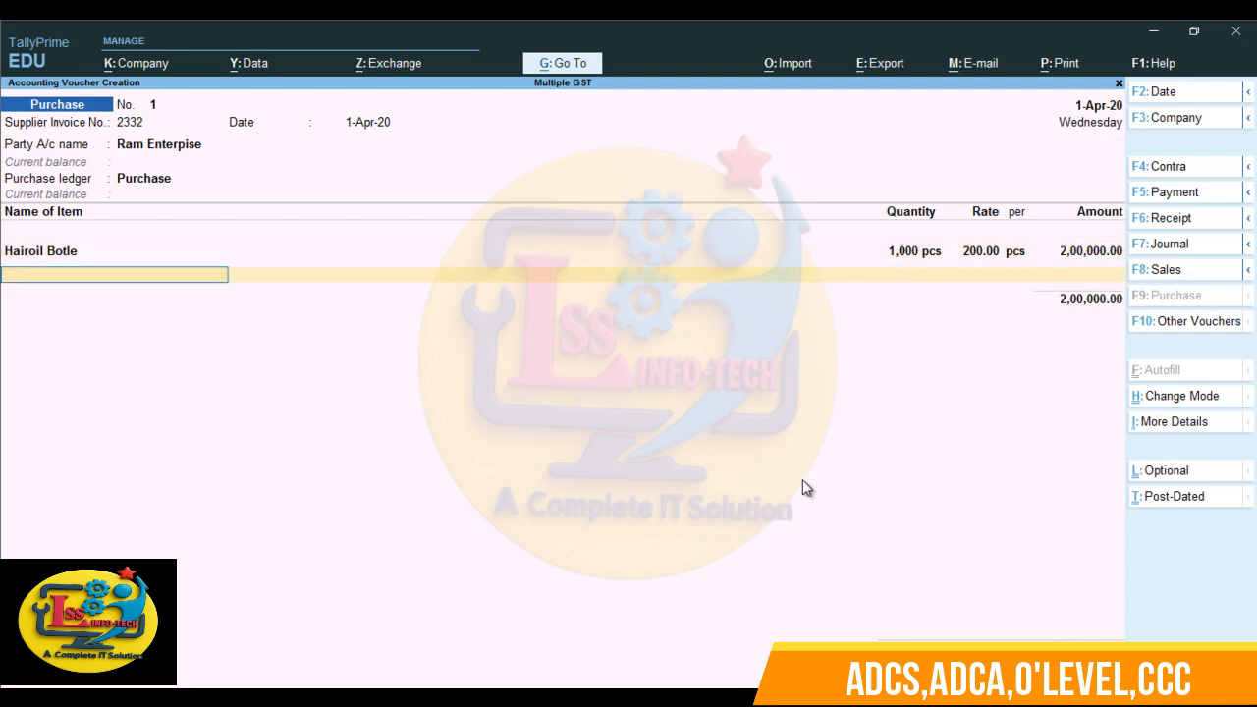
- Start a second stock item from the voucher, named Tea, with no alias and under Primary
key(alt+c)
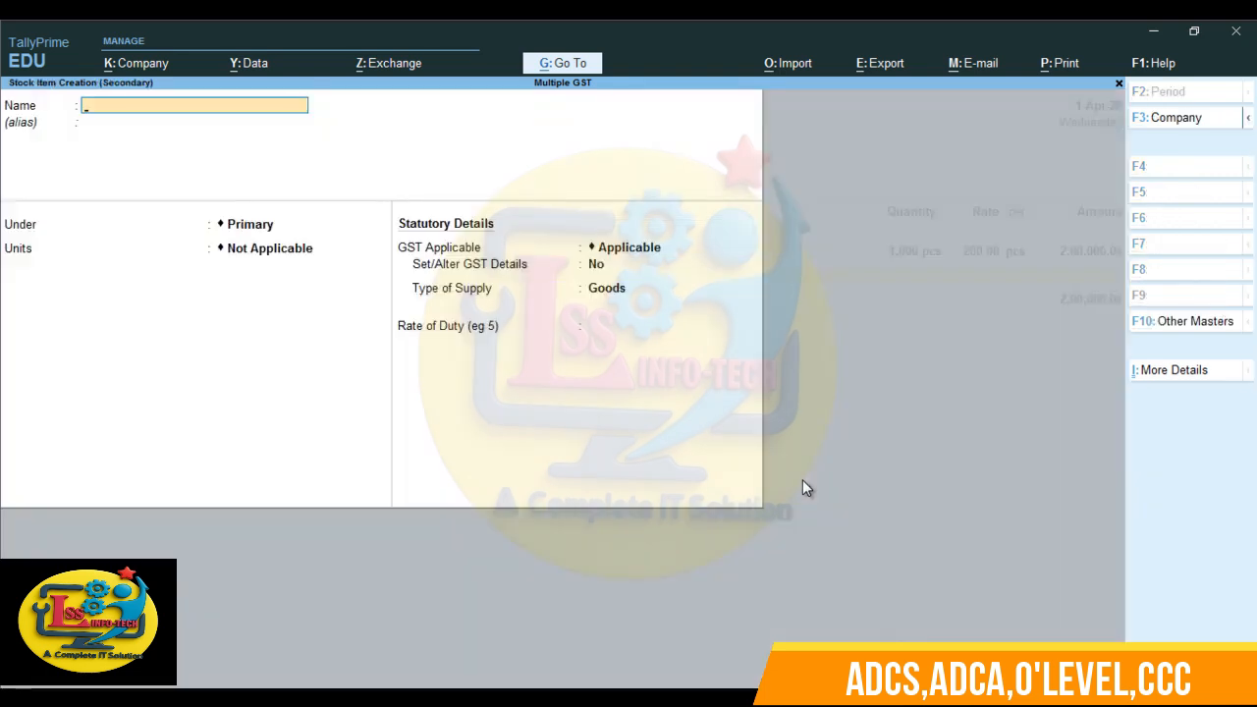
text(Tea)
key(Return)
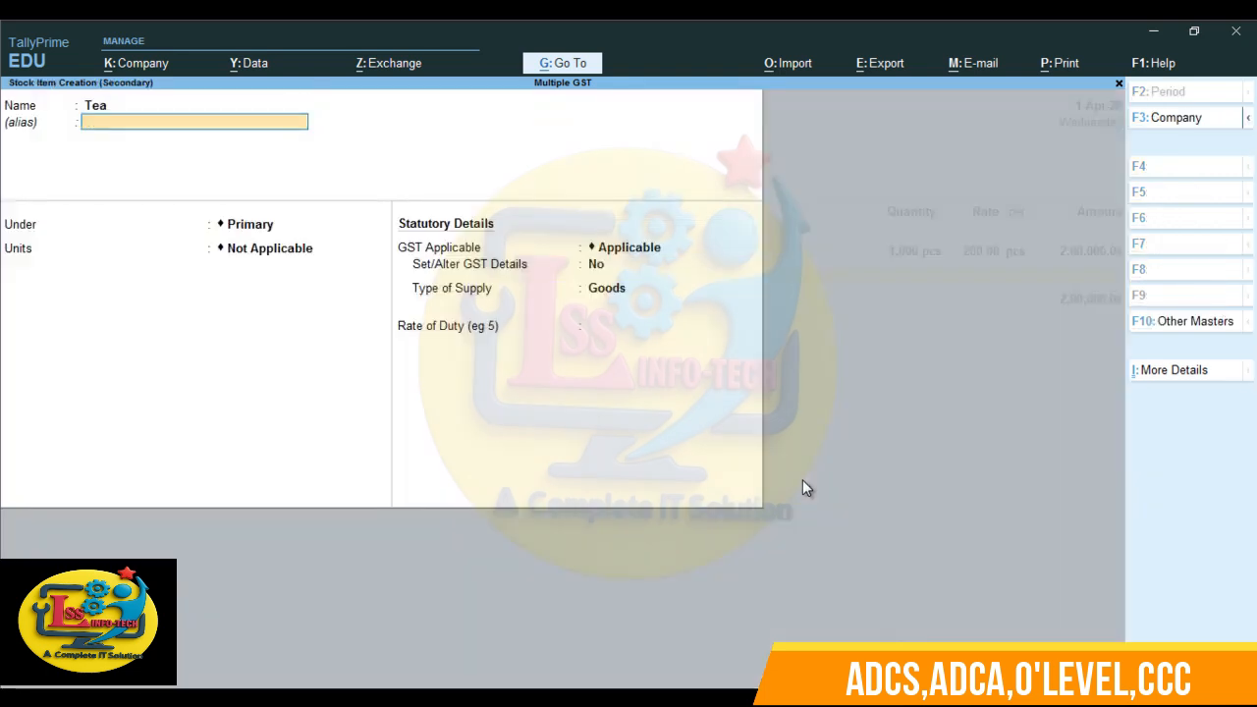
key(Return)
key(Return)
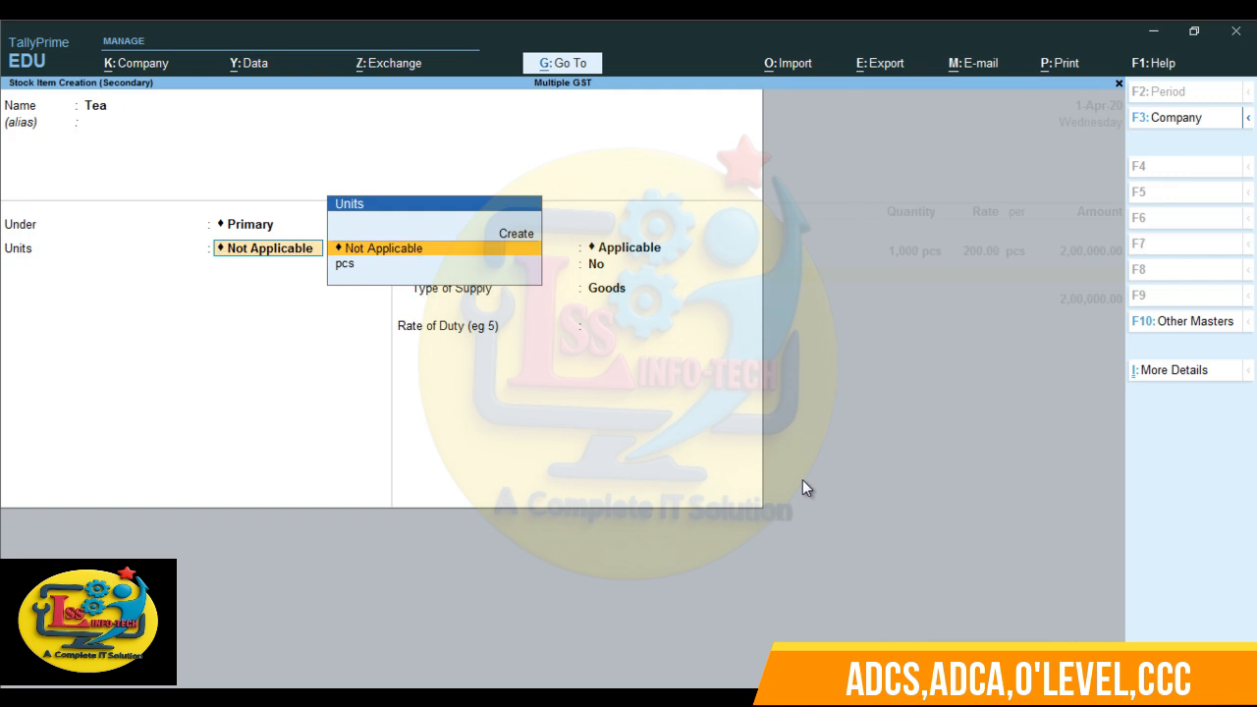
- Create a simple unit for the Tea item with symbol kg and formal name Kilogram
key(alt+c)
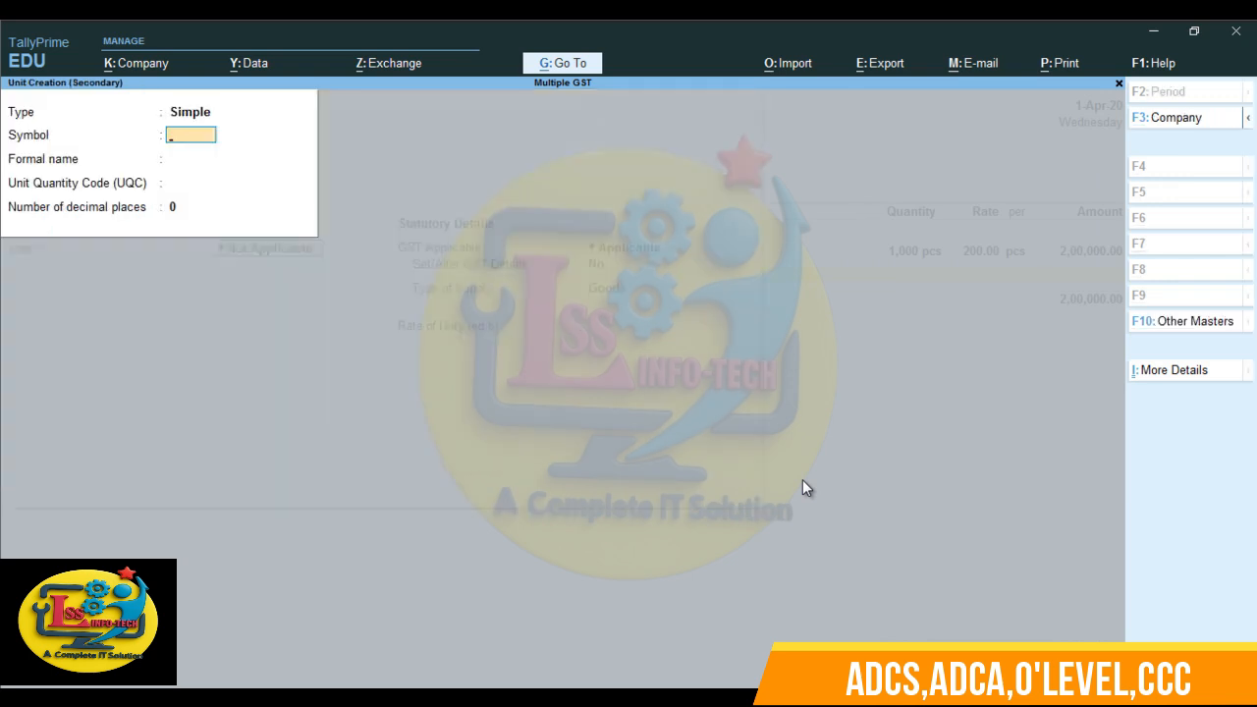
text(kg)
key(Return)
text(Kil)
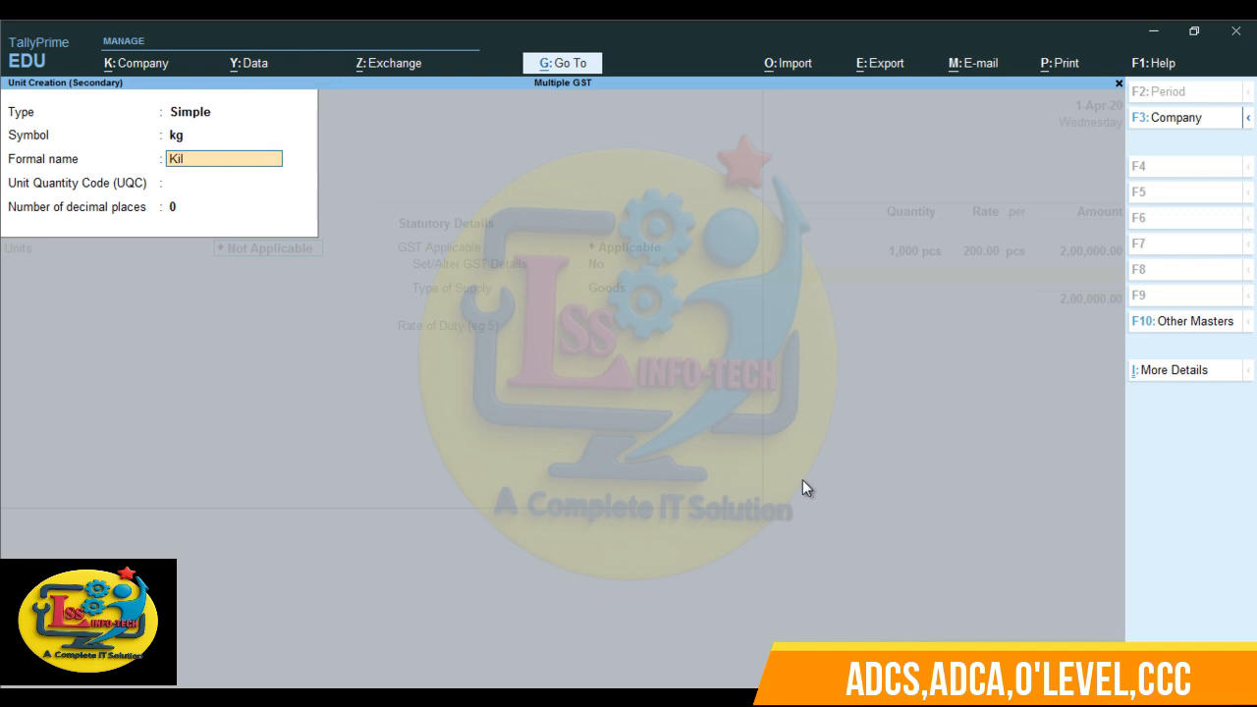
text(ogram)
key(Return)
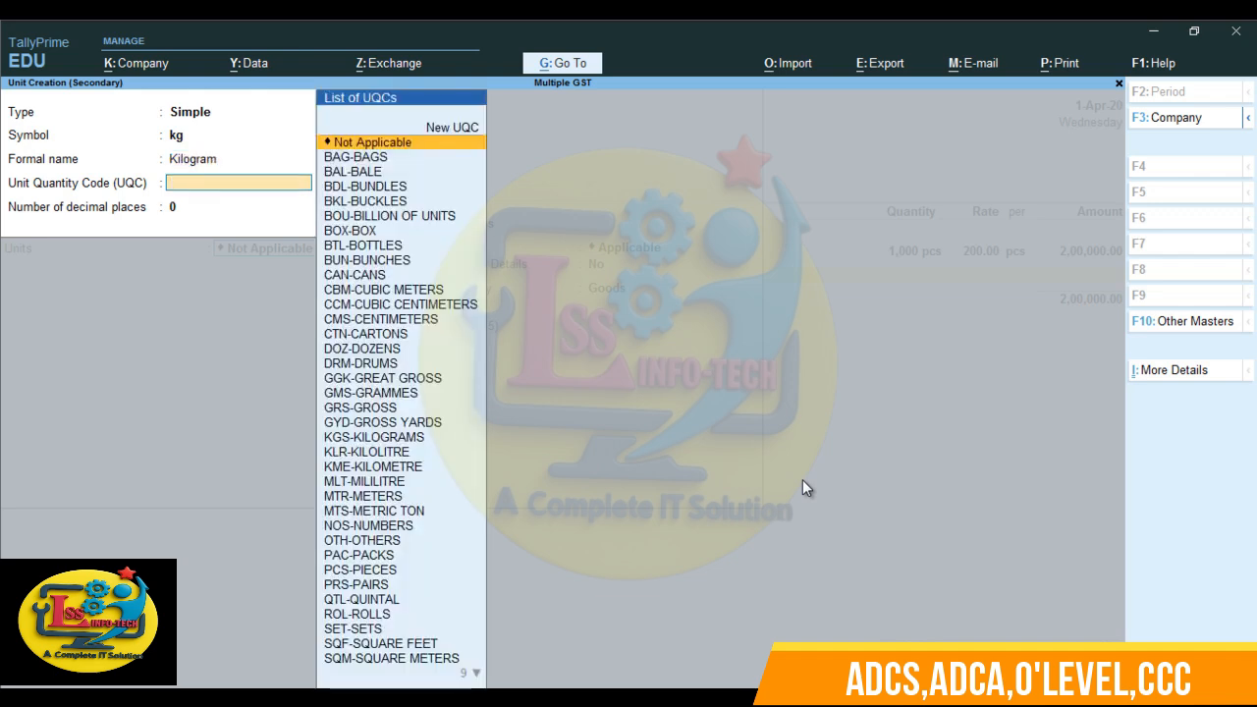
- Assign the unit quantity code KGS-KILOGRAMS to the kg unit, keep 0 decimal places and save it
text(l)
key(BackSpace)
text(ki)
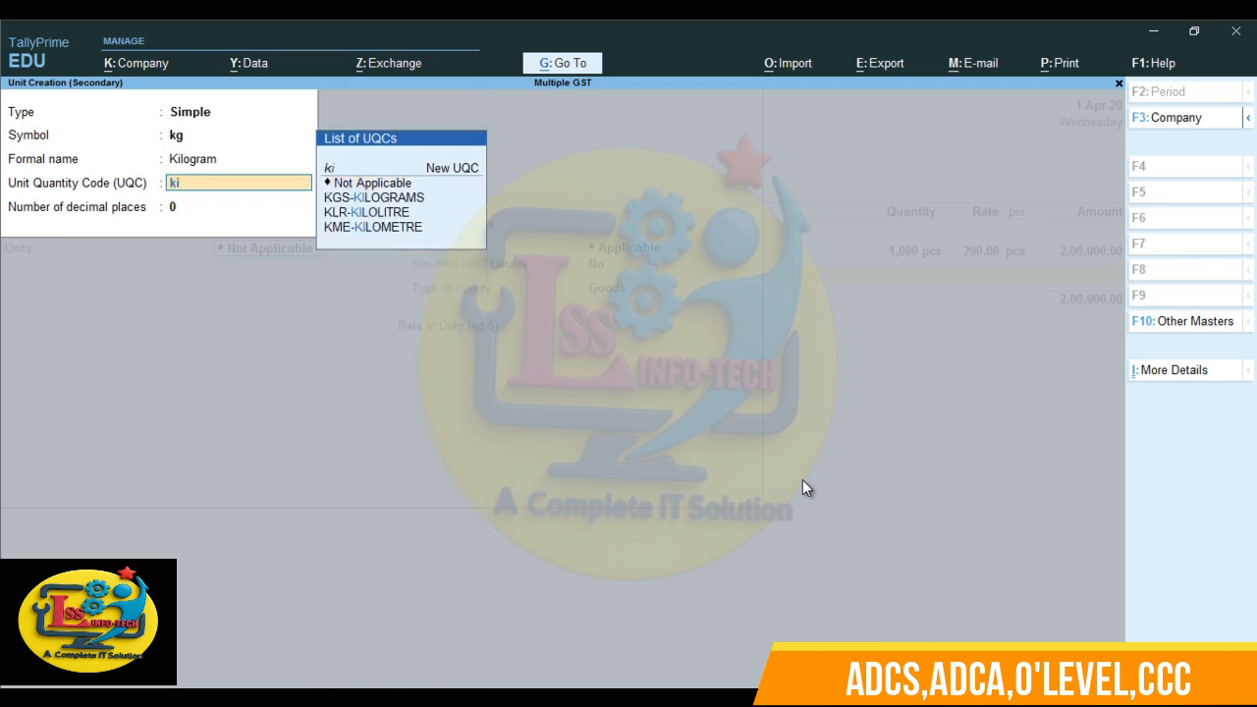
key(Down)
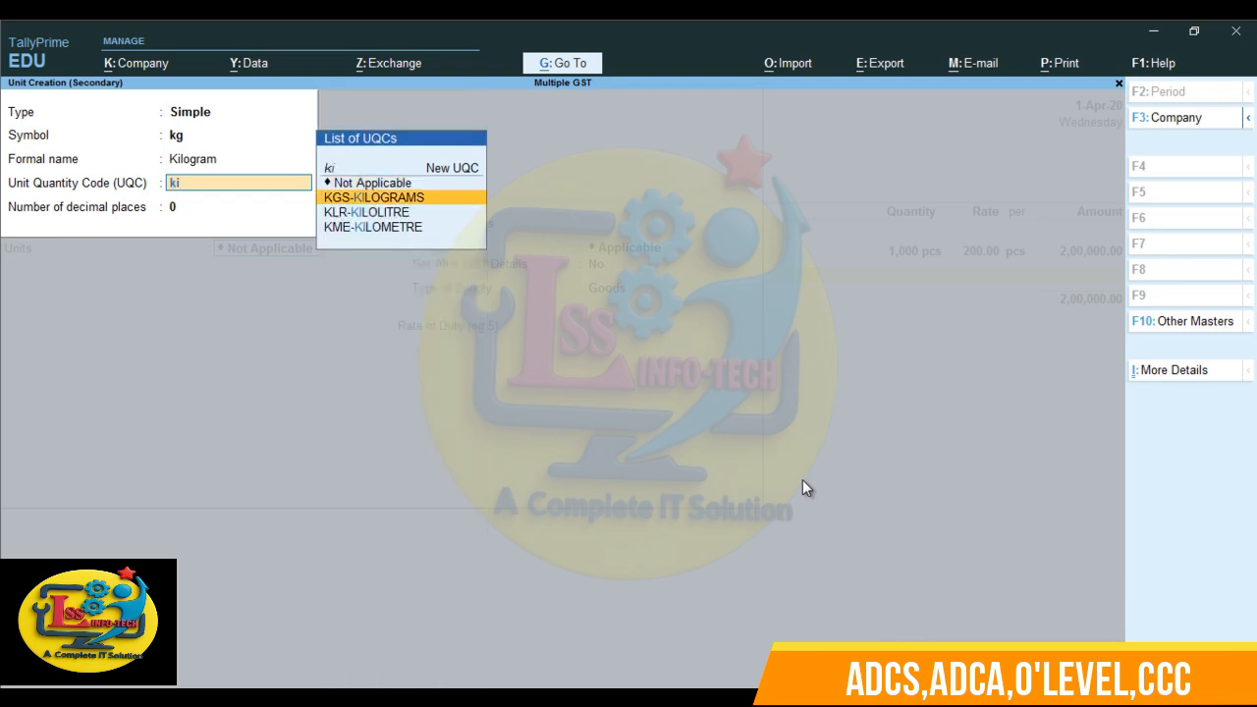
key(Return)
key(Return)
key(Return)
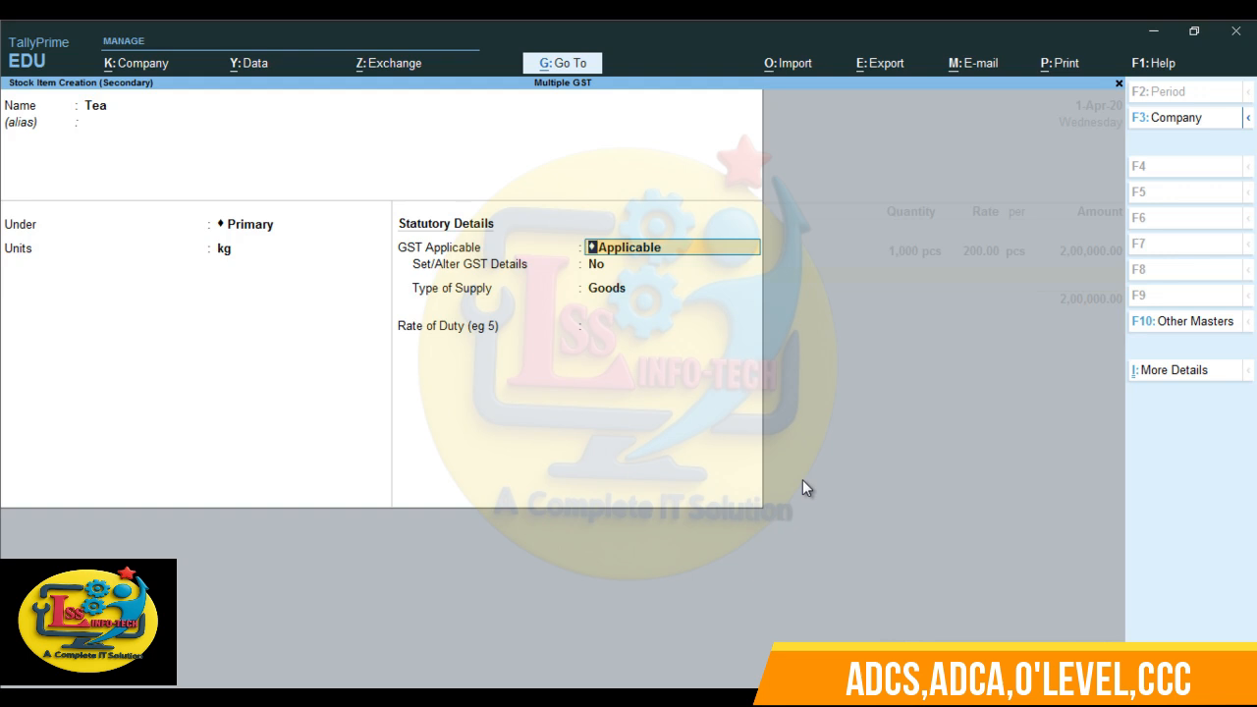
- Keep GST applicable for the Tea item and open its GST details by setting Set/Alter GST Details to Yes
key(Return)
text(y)
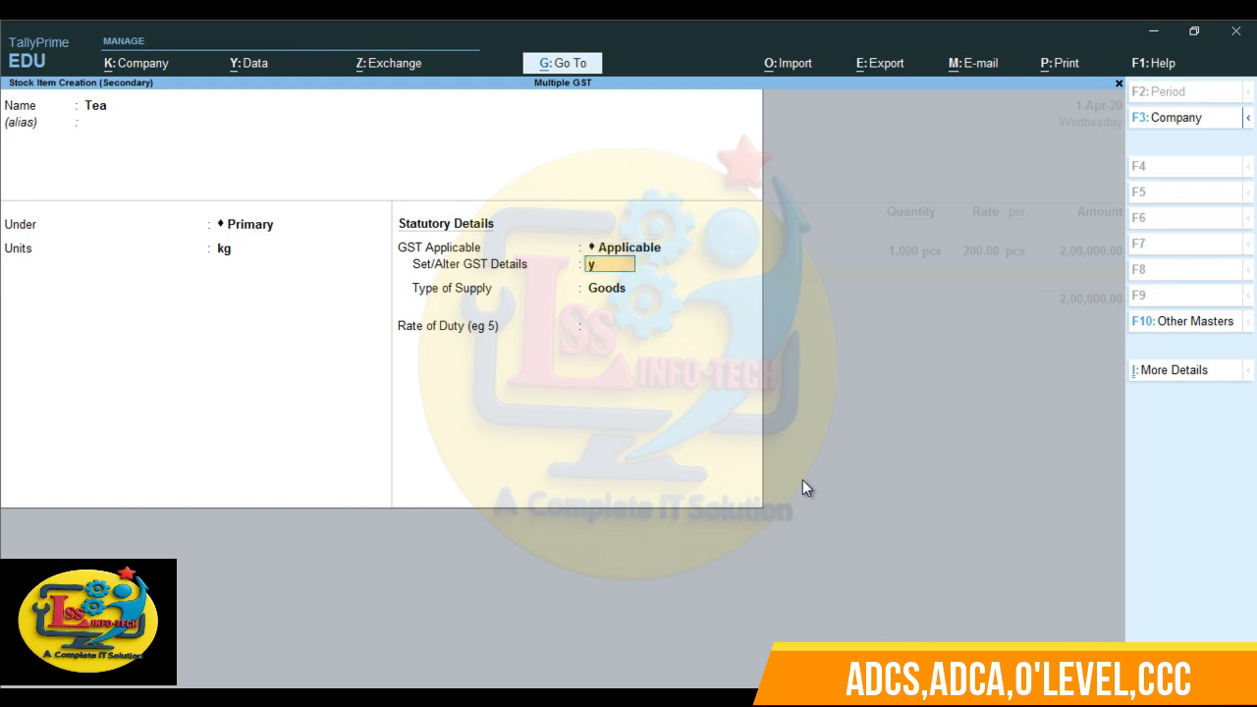
key(Return)
key(Return)
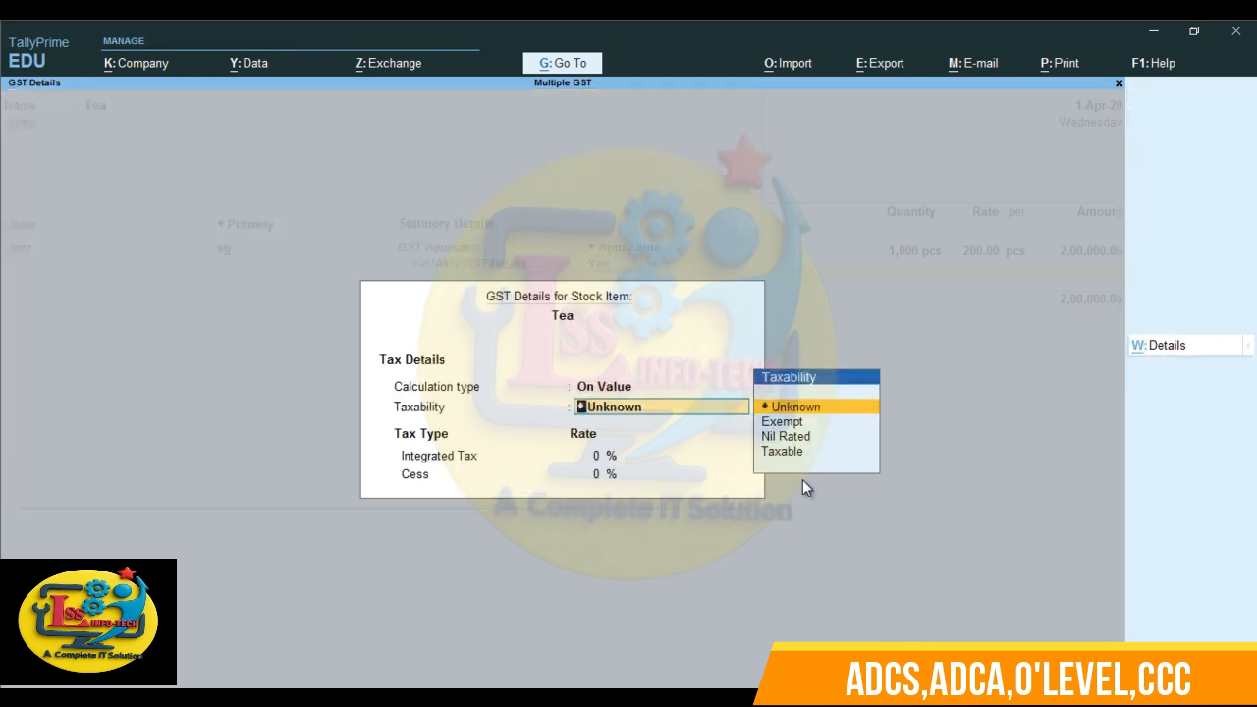
key(Return)
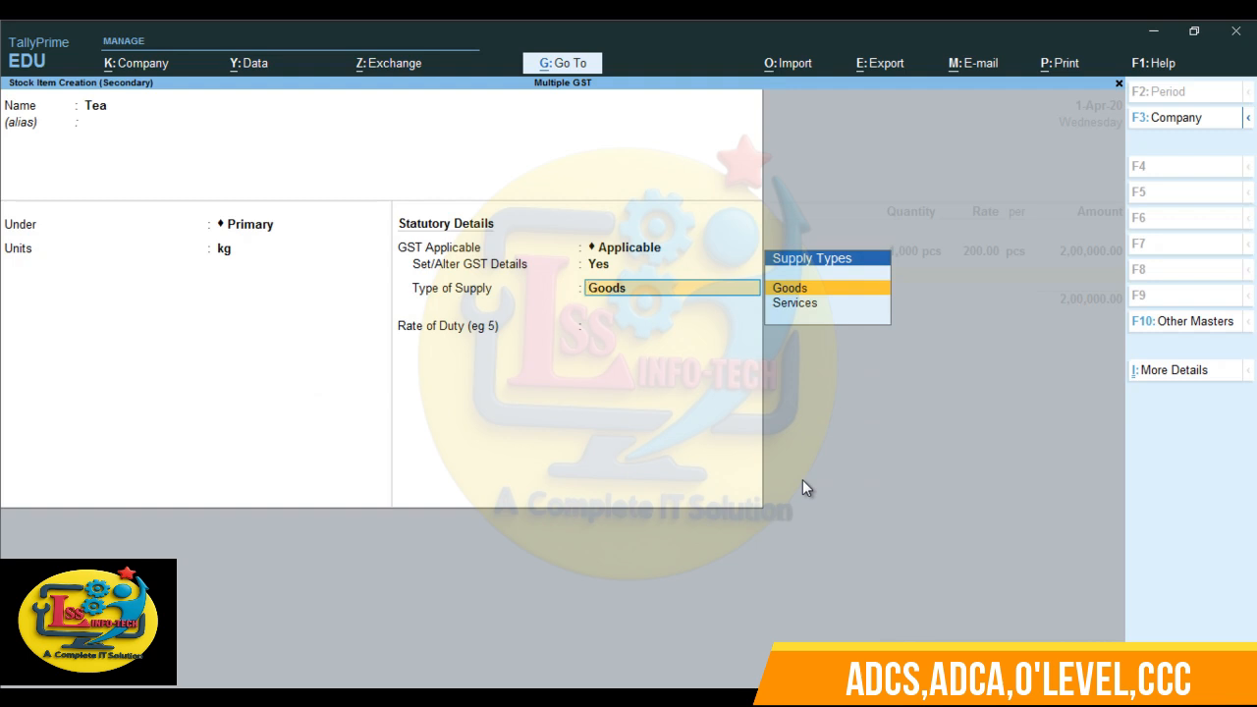
key(BackSpace)
- Set Tea's GST details to calculation On Value, Taxable, with an integrated tax rate of 5%
key(Return)
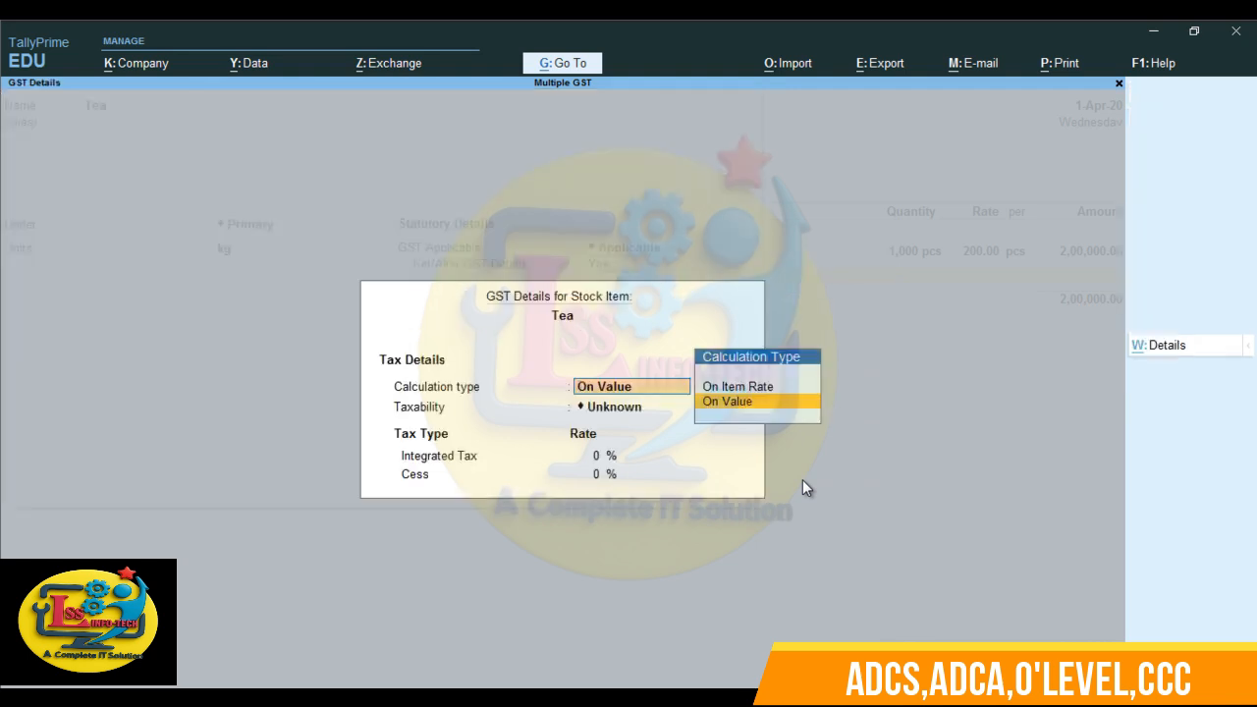
key(Return)
key(Down)
key(Down)
key(Down)
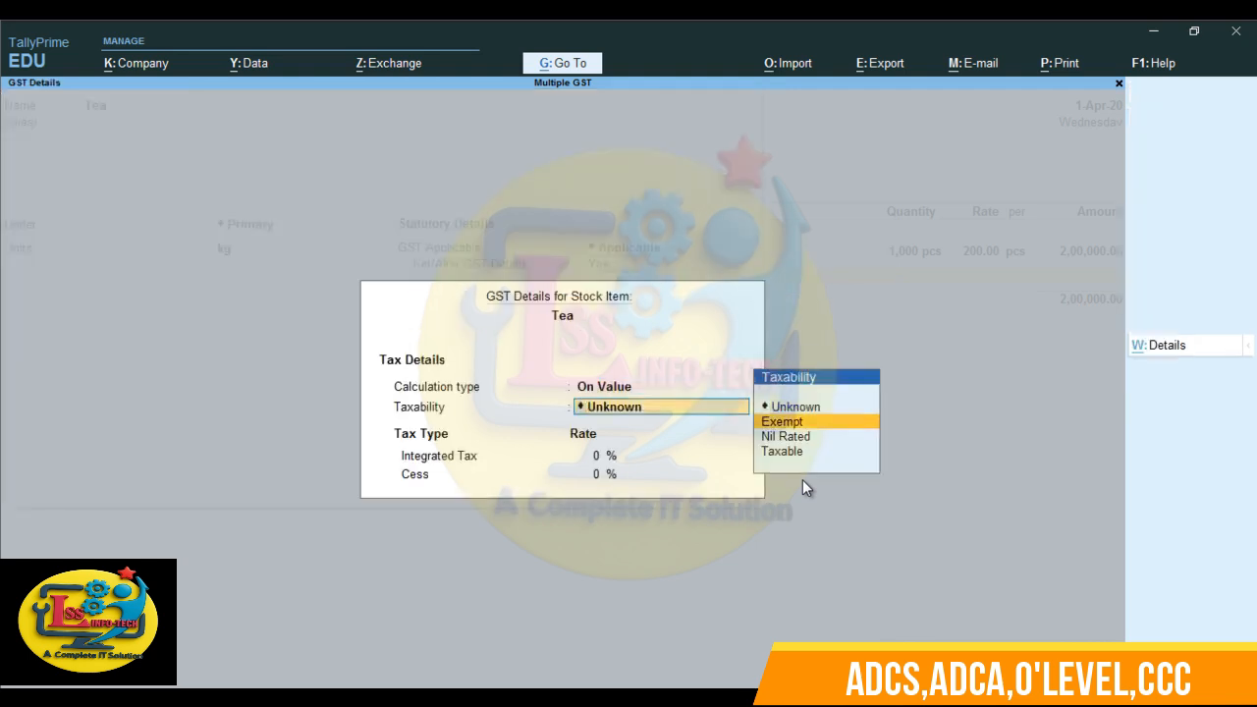
key(Return)
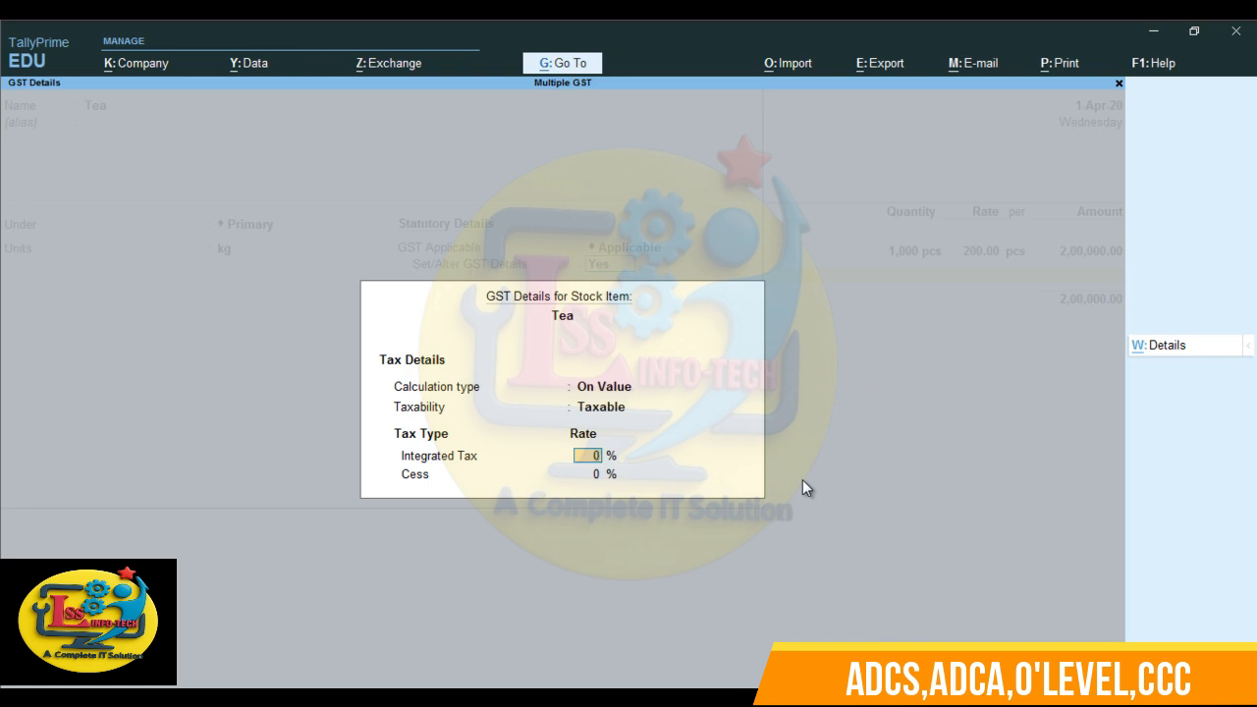
text(5)
key(Return)
- Keep Tea's supply type as Goods, enter no duty rate and save the stock item
key(Return)
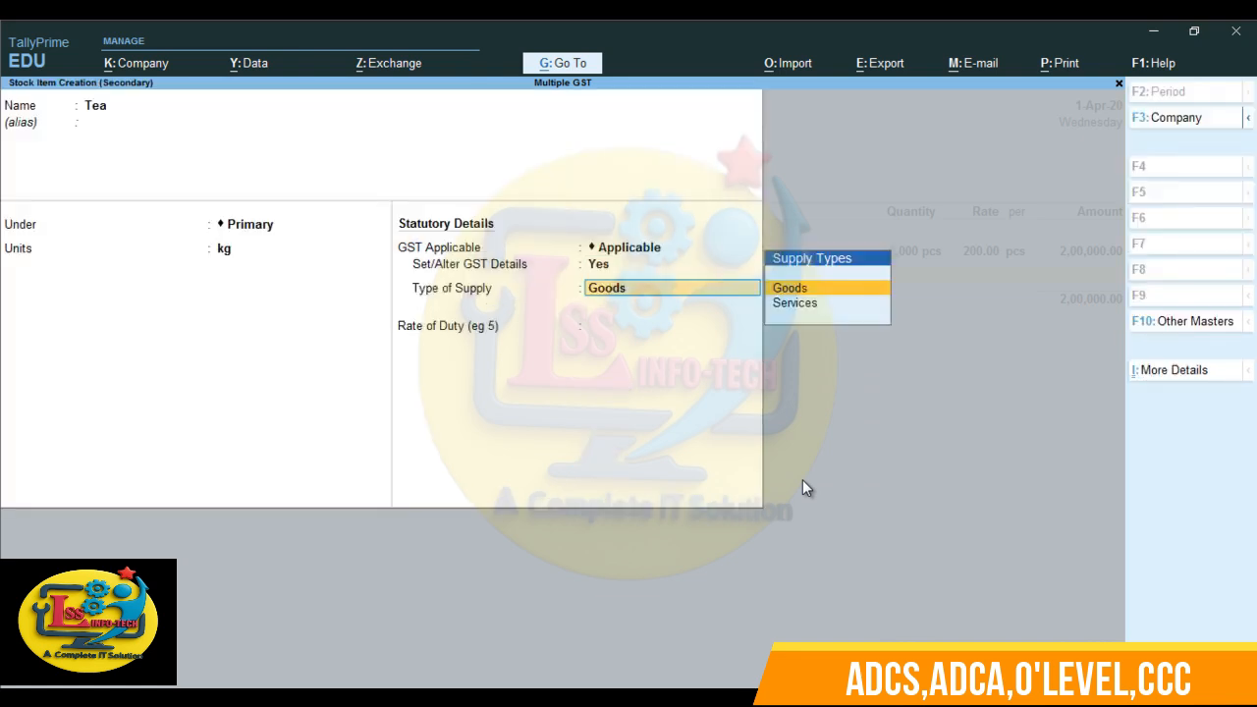
key(Return)
key(Return)
key(Return)
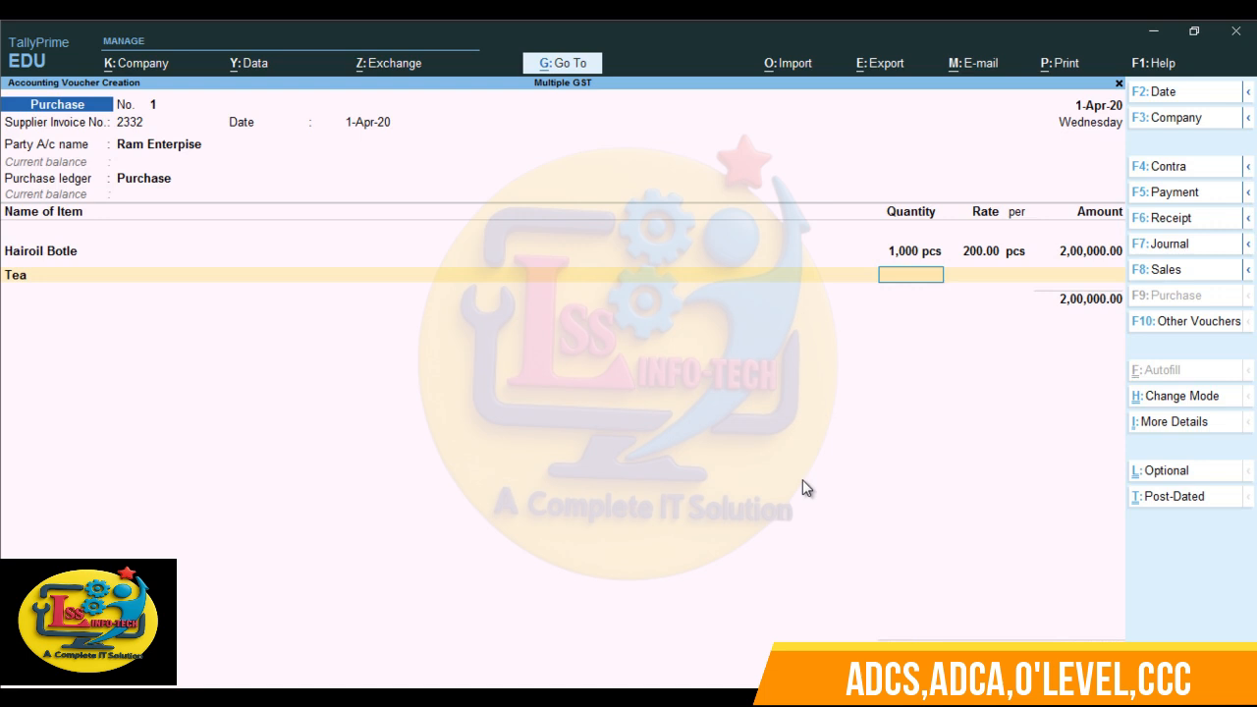
- Enter 1000 kg of Tea at a rate of 200 per kg in the purchase voucher and finish the item list
text(1000)
key(Return)
text(200)
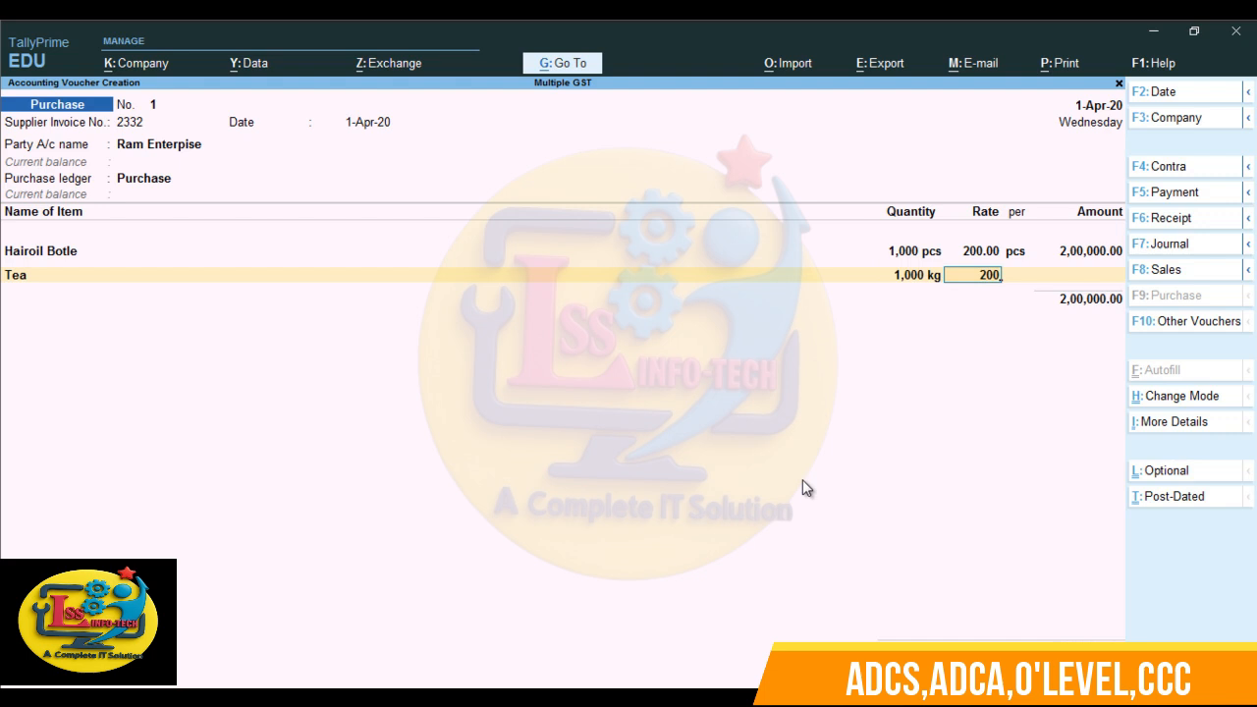
key(Return)
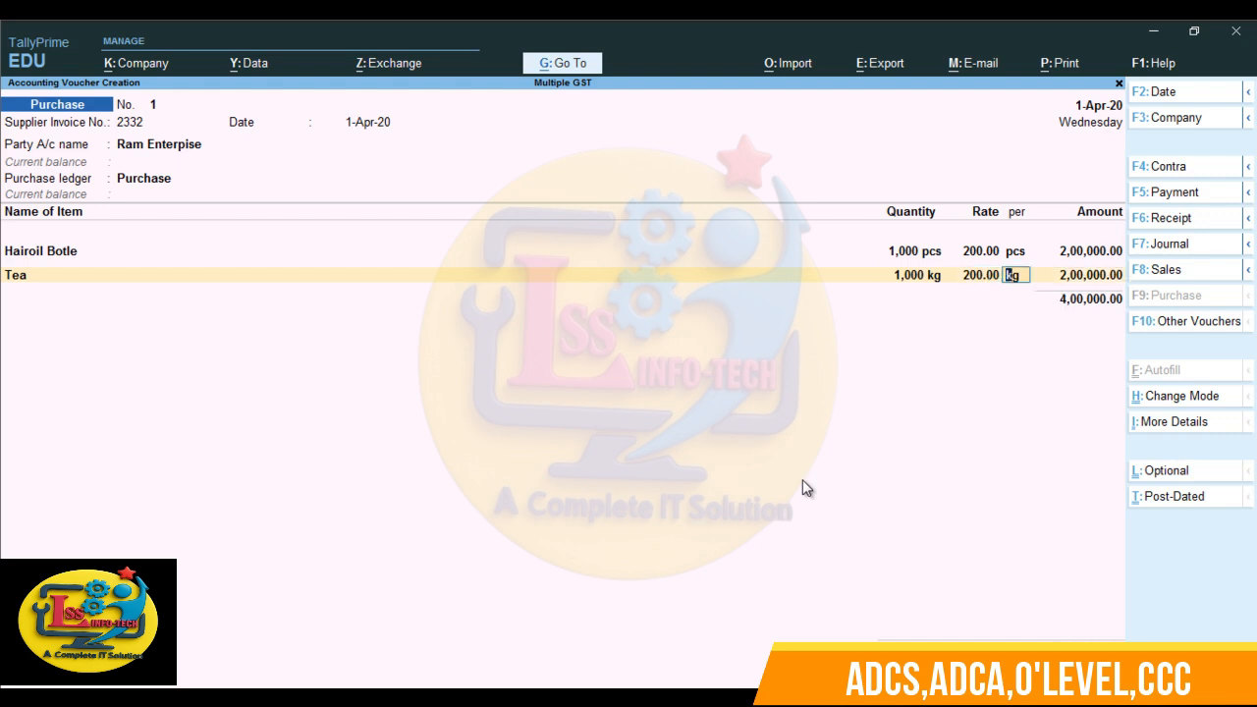
key(Return)
key(Return)
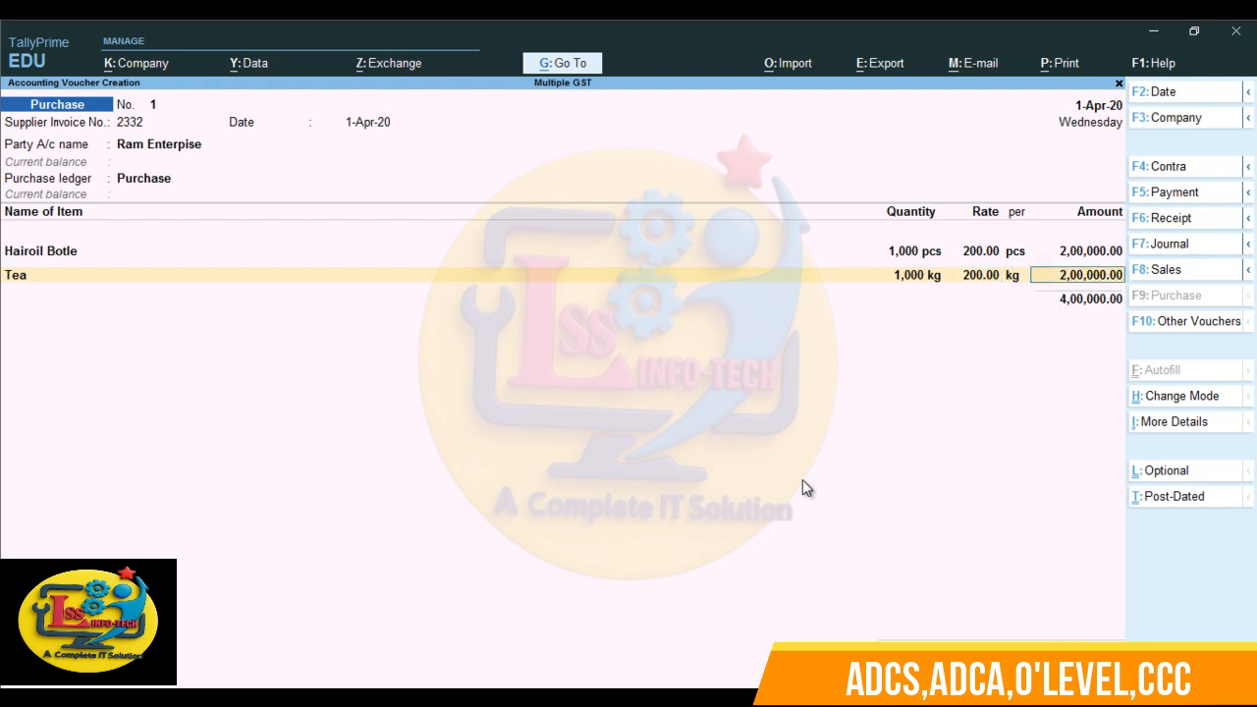
key(Return)
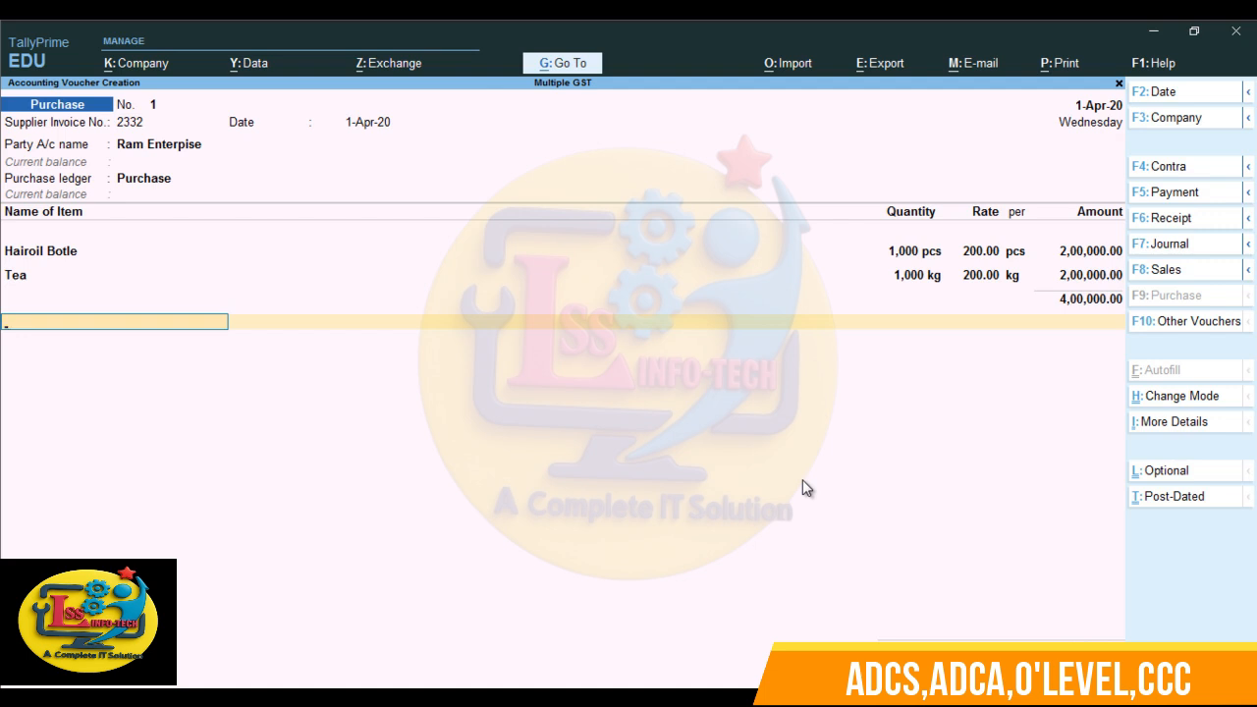
- Start a new ledger from the voucher, named CGST, under the Duties & Taxes group
key(alt+c)
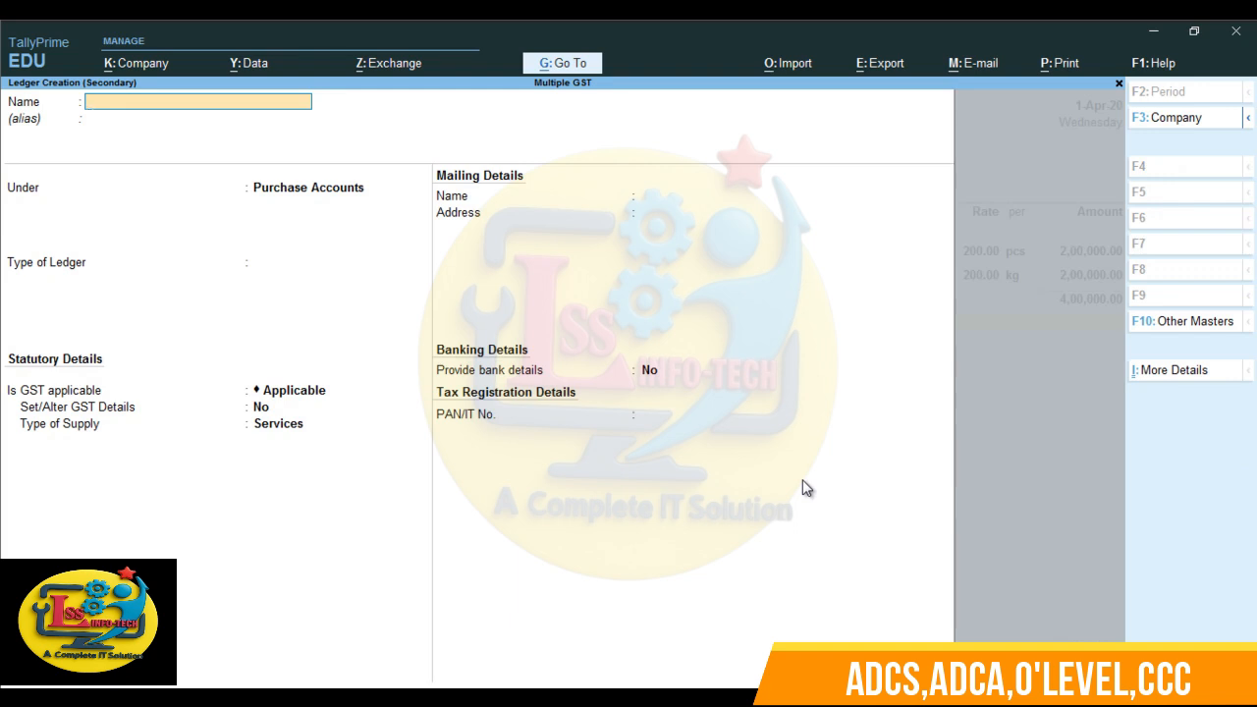
text(CGST)
key(Return)
text(DU)
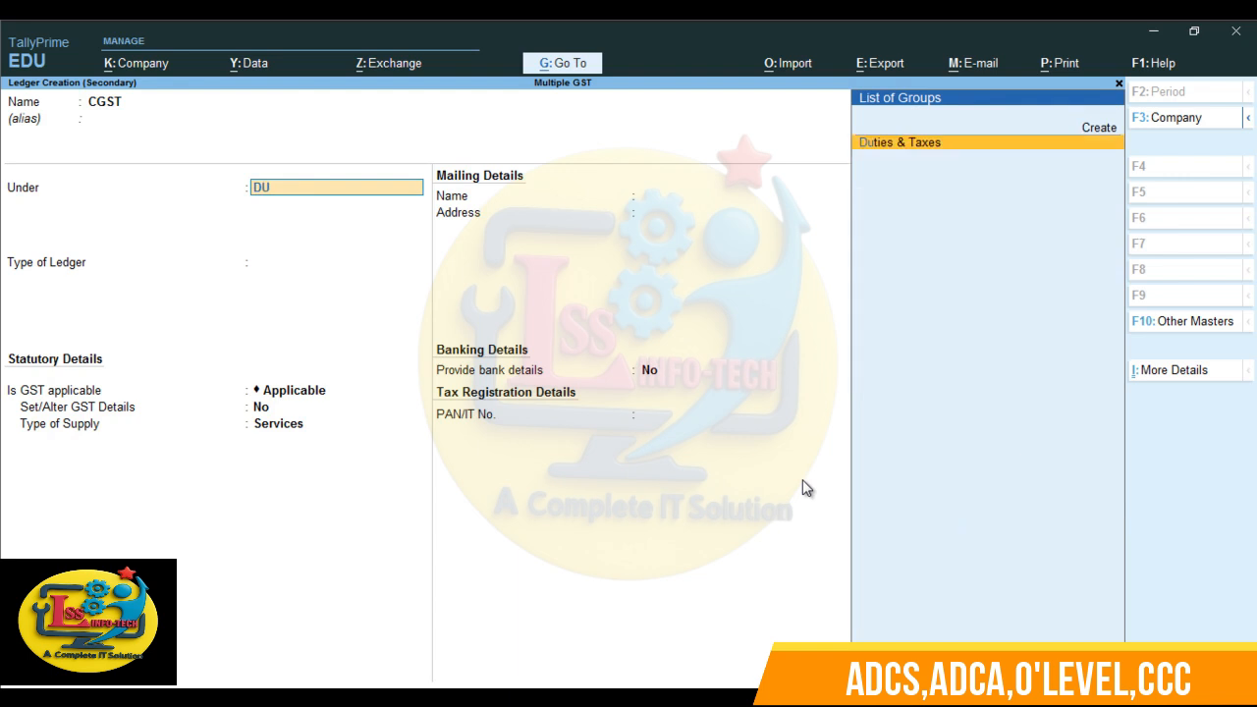
key(Return)
- Set the CGST ledger to duty type GST, Central Tax, 0% and no rounding, save it and add it to the voucher without a description
key(Up)
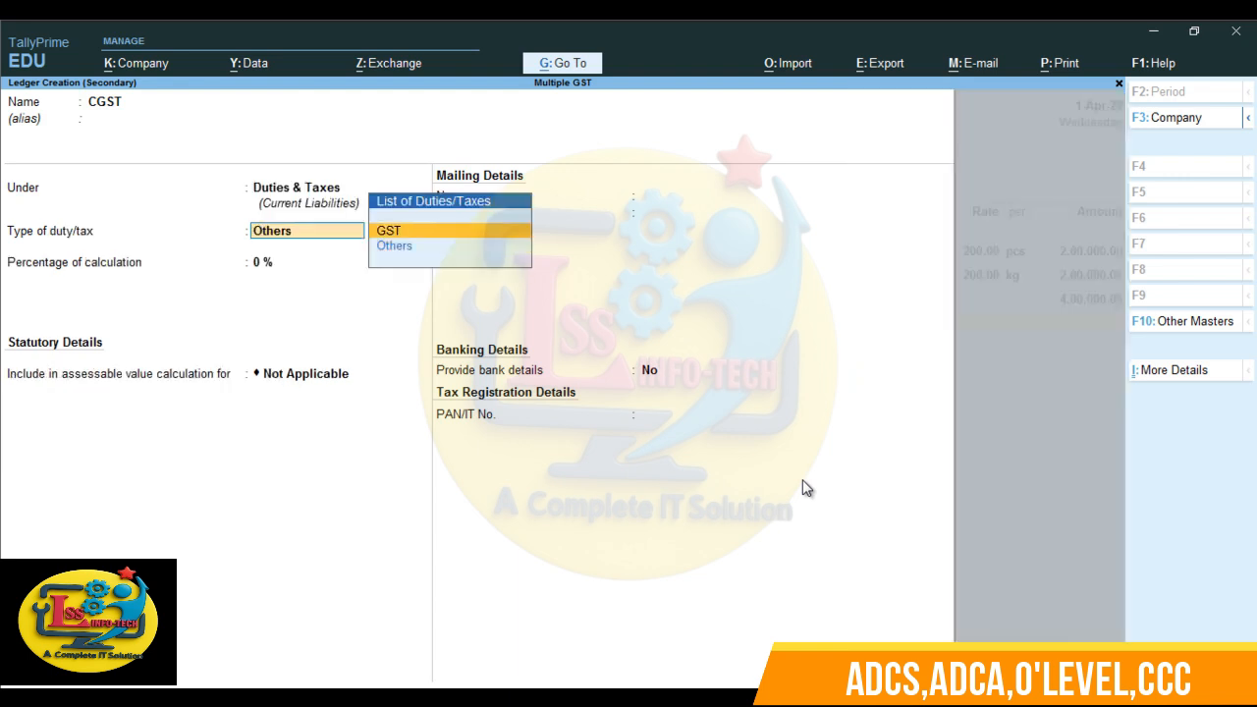
key(Return)
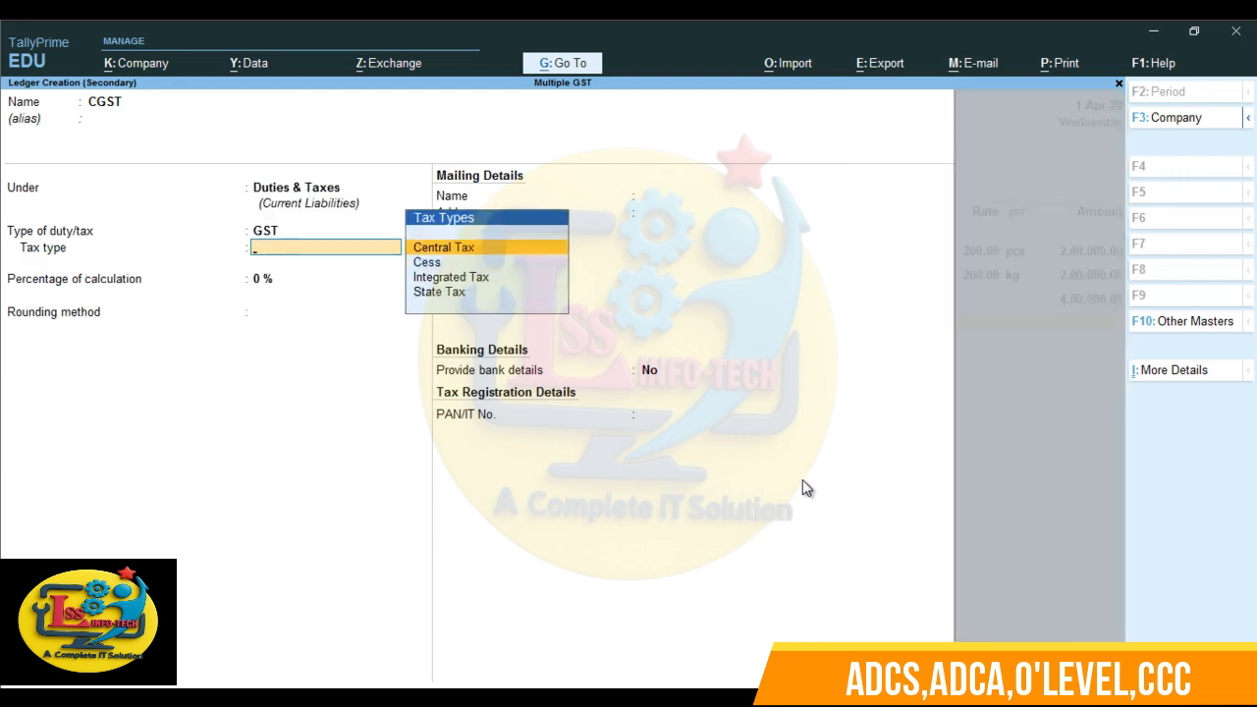
key(Return)
key(Return)
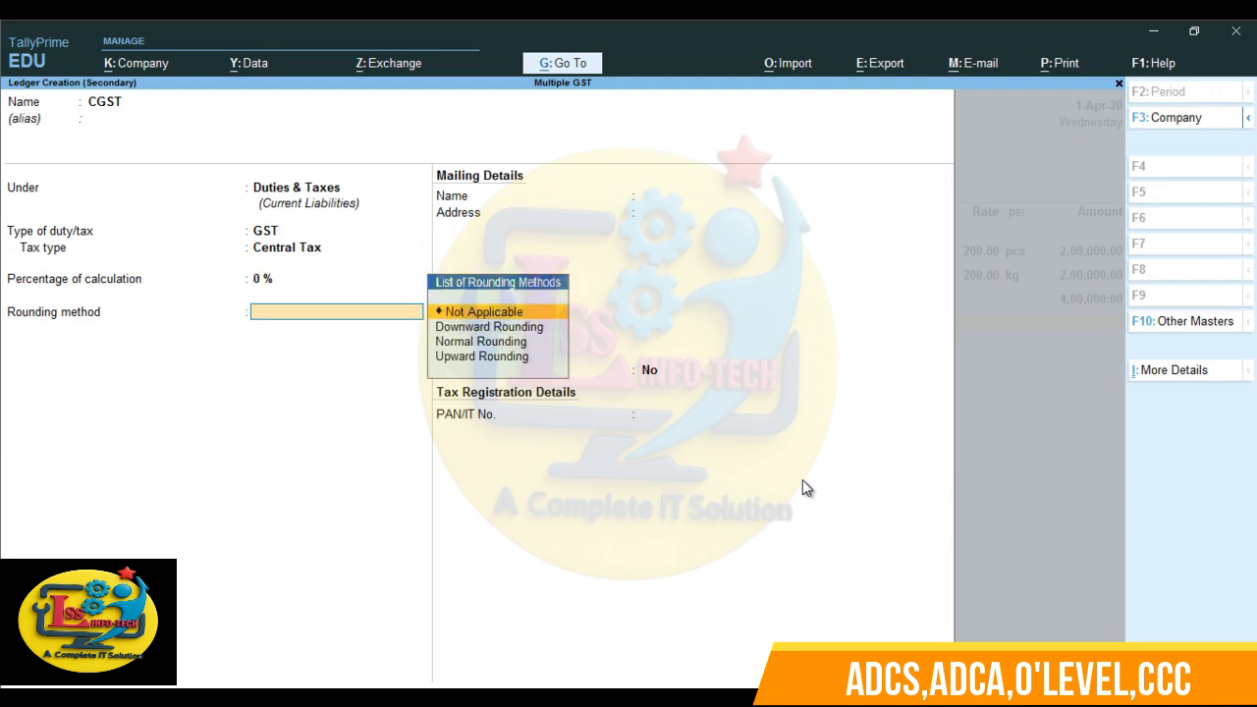
key(Return)
key(Return)
key(Return)
key(Return)
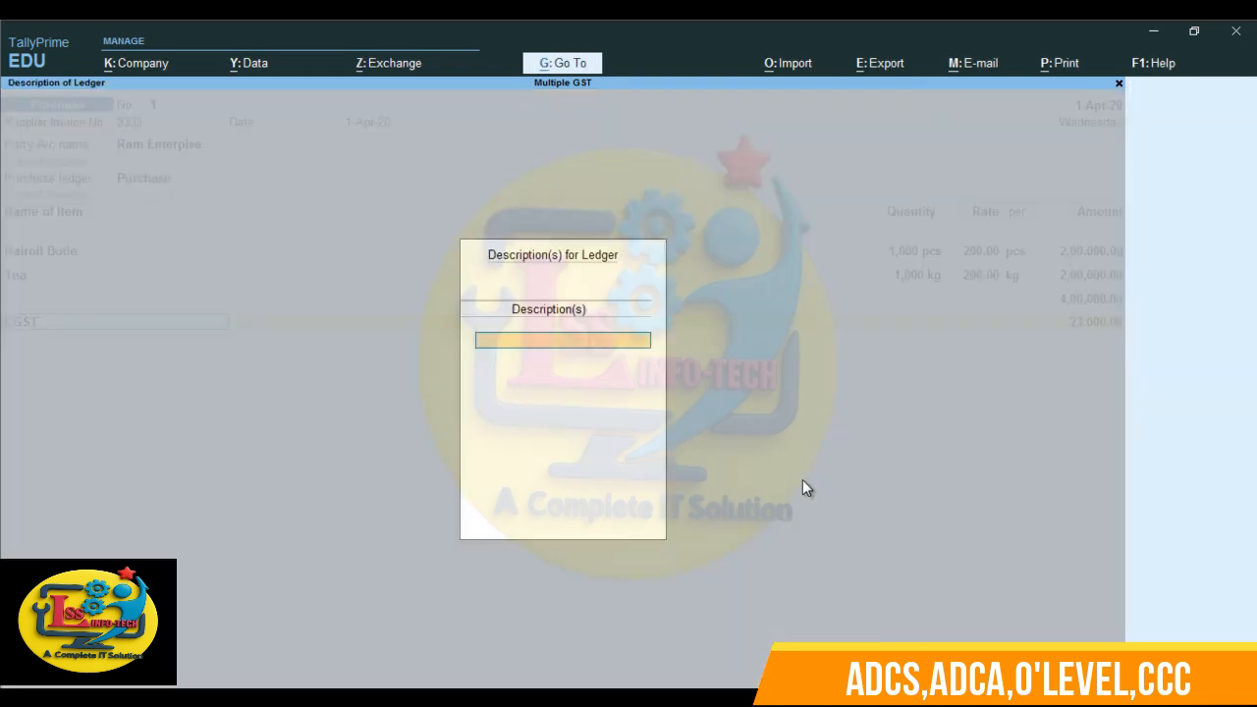
key(Return)
key(Return)
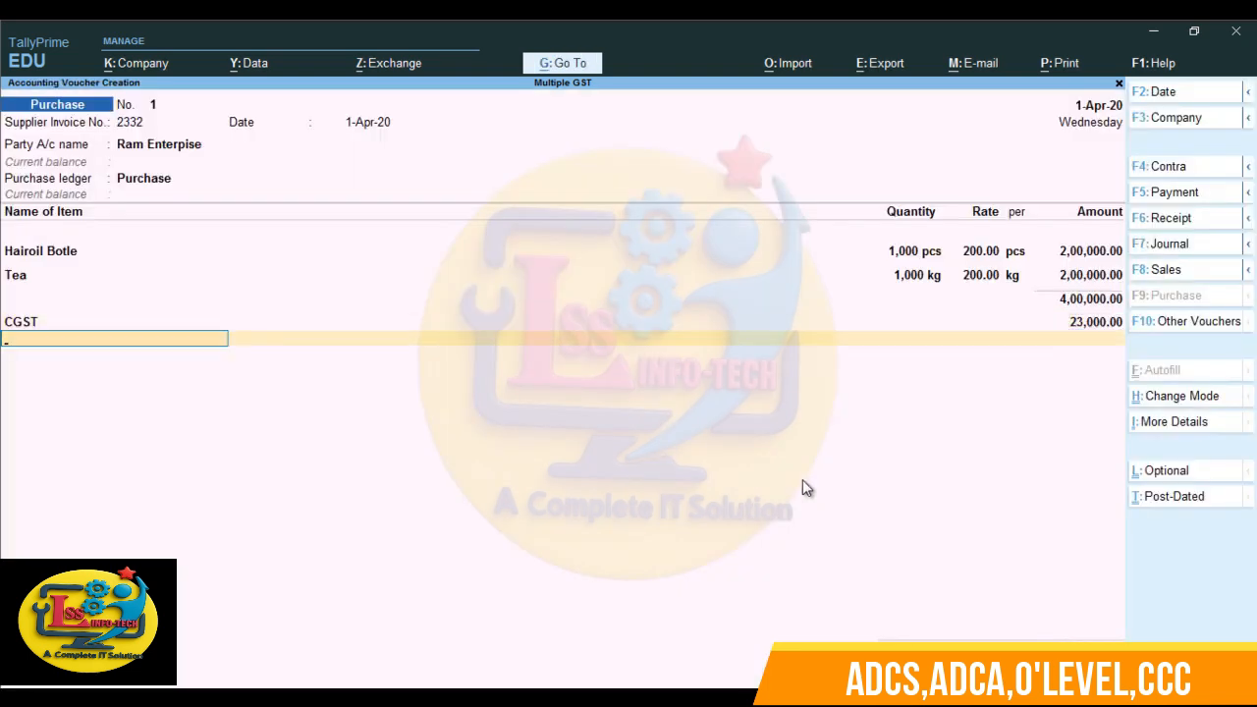
- Start another ledger from the voucher, named SGST, with no alias and under Duties & Taxes
key(alt+c)
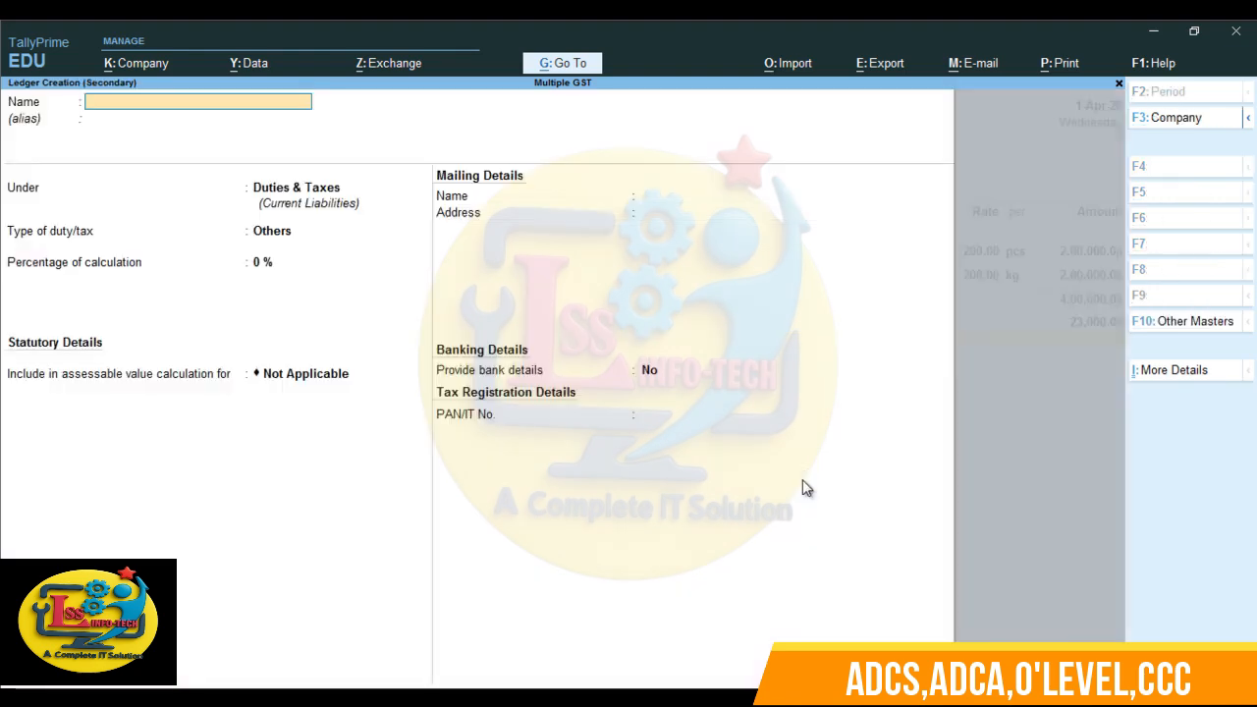
text(SGST)
key(Return)
- Set the SGST ledger's duty type to GST and tax type to State Tax, with 0% calculation and rounding Not Applicable
key(Return)
key(Return)
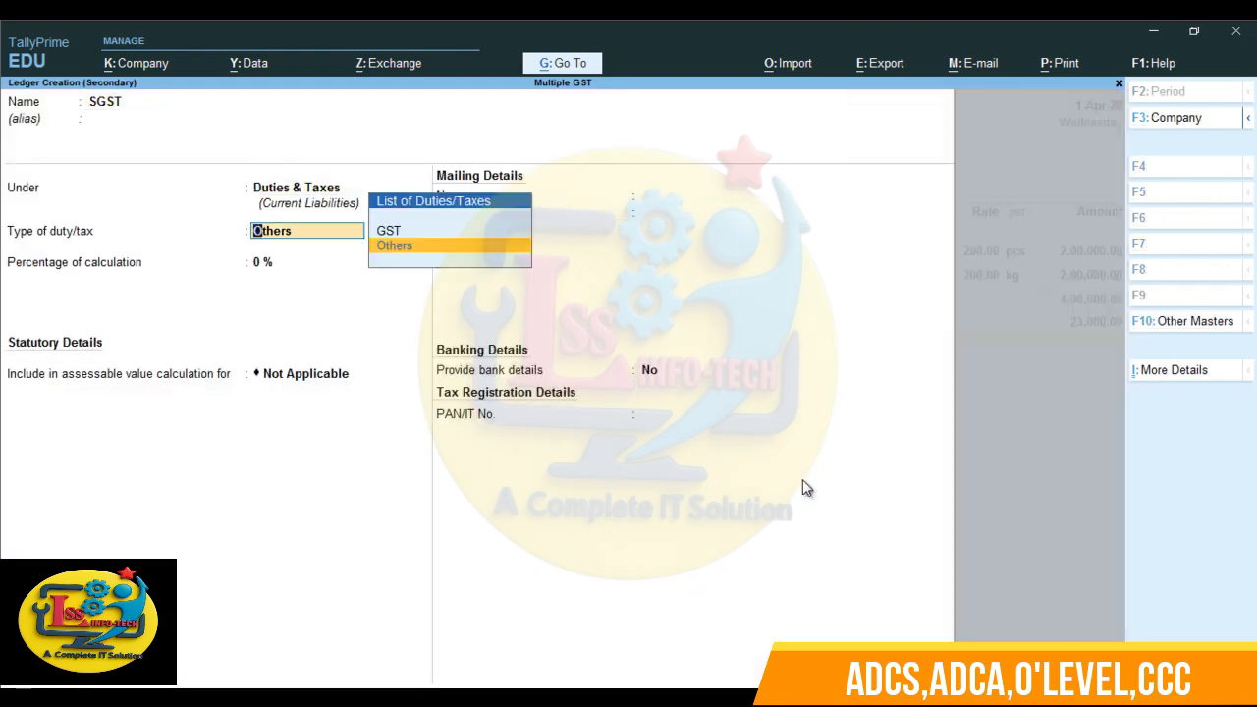
key(Up)
key(Return)
key(Down)
key(Down)
key(Down)
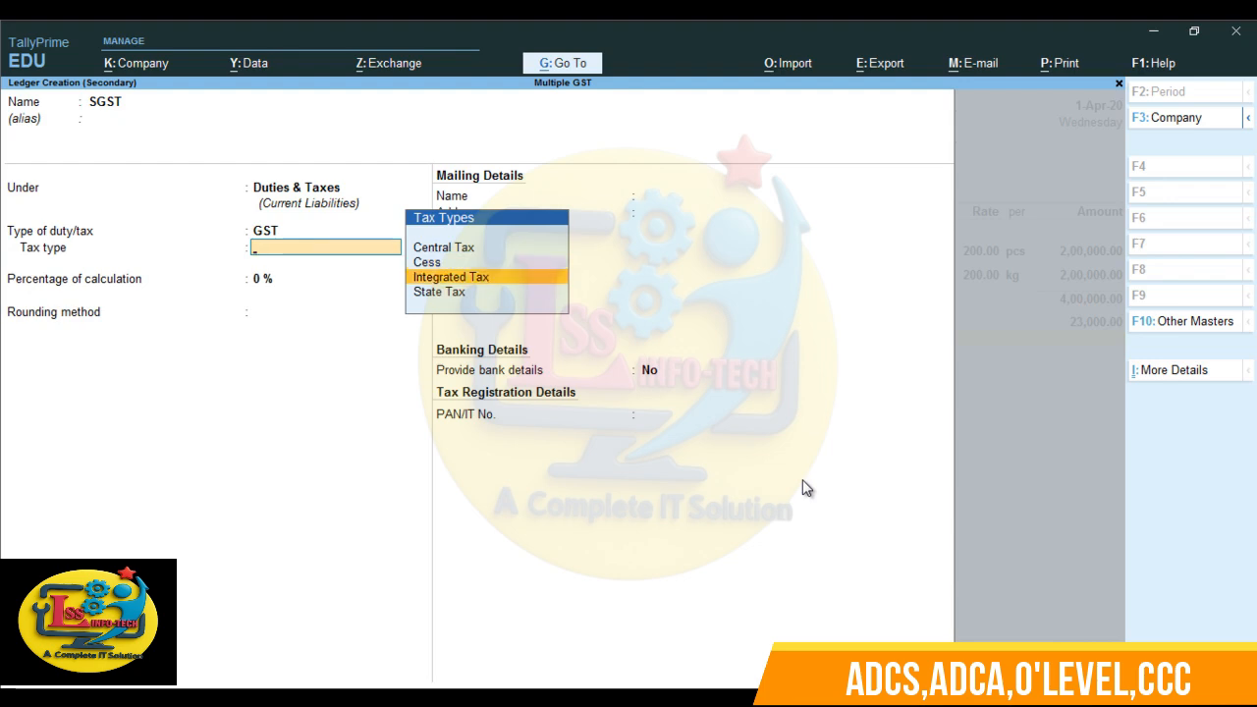
- Save the SGST ledger without bank details or PAN and accept its amount in the purchase voucher
key(Return)
key(Return)
key(Return)
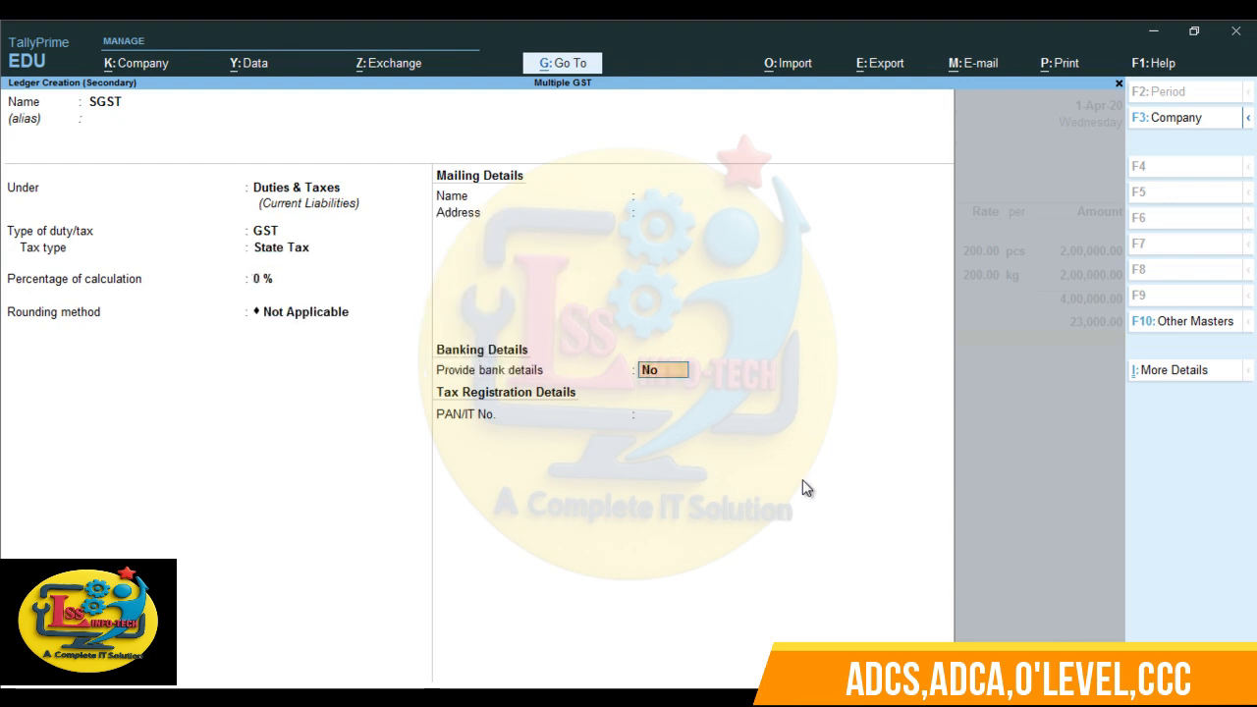
key(Return)
key(Return)
key(Return)
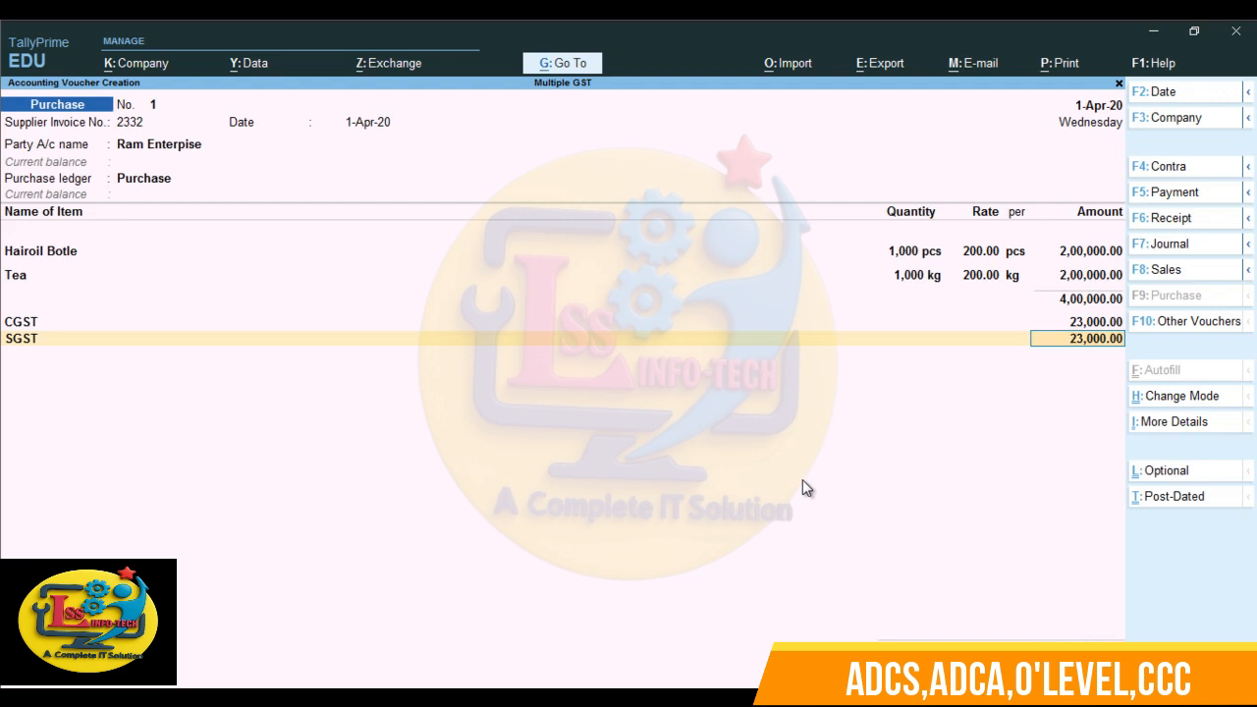
key(Return)
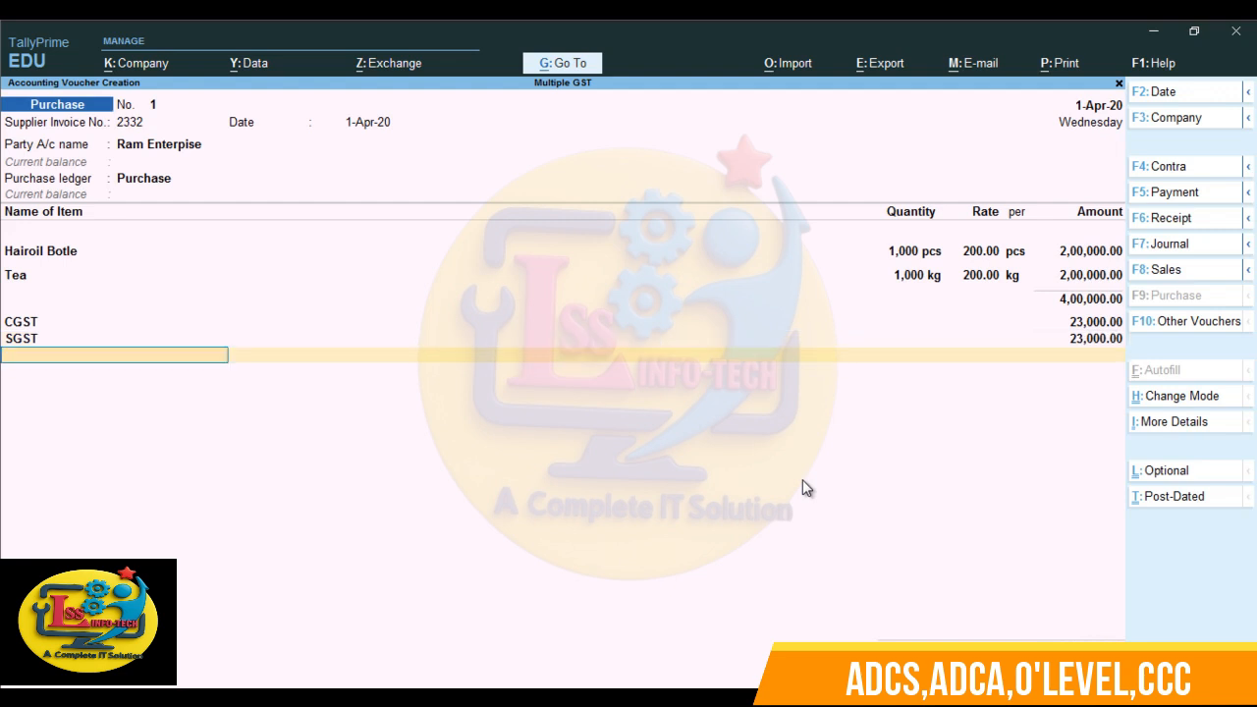
- Accept the completed purchase voucher and quit voucher entry to the Gateway of Tally
key(Return)
key(Return)
key(Return)
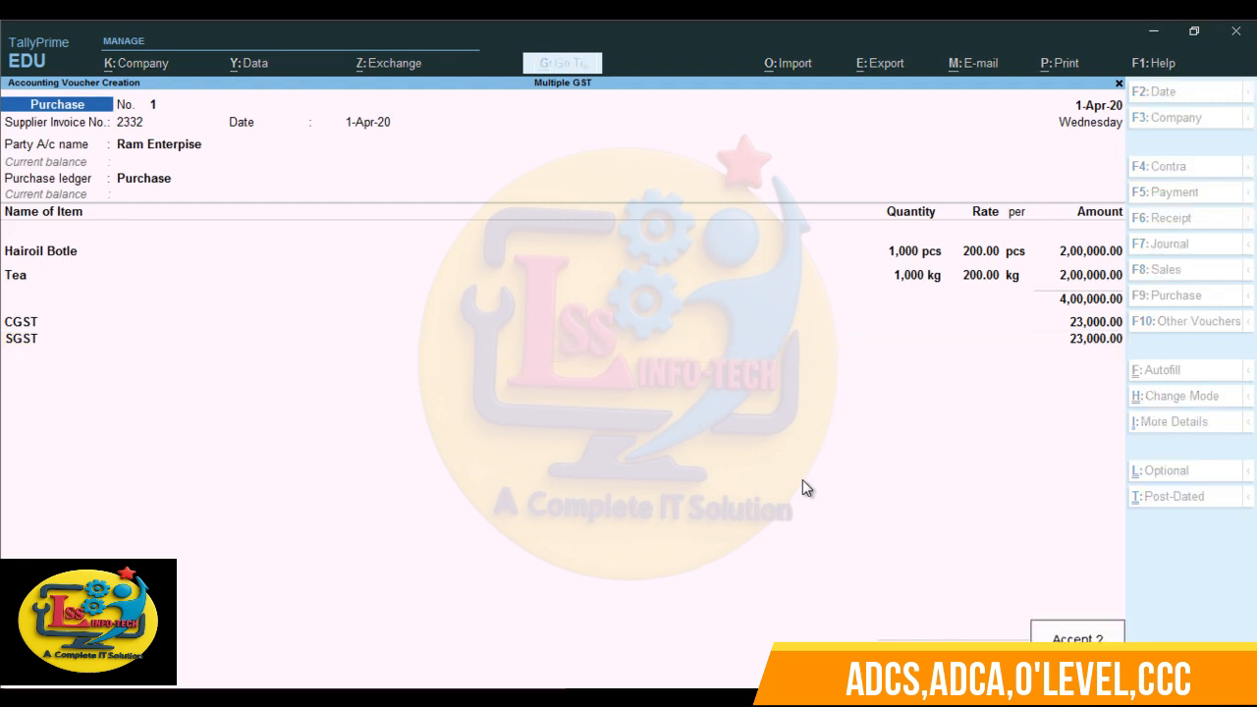
key(y)
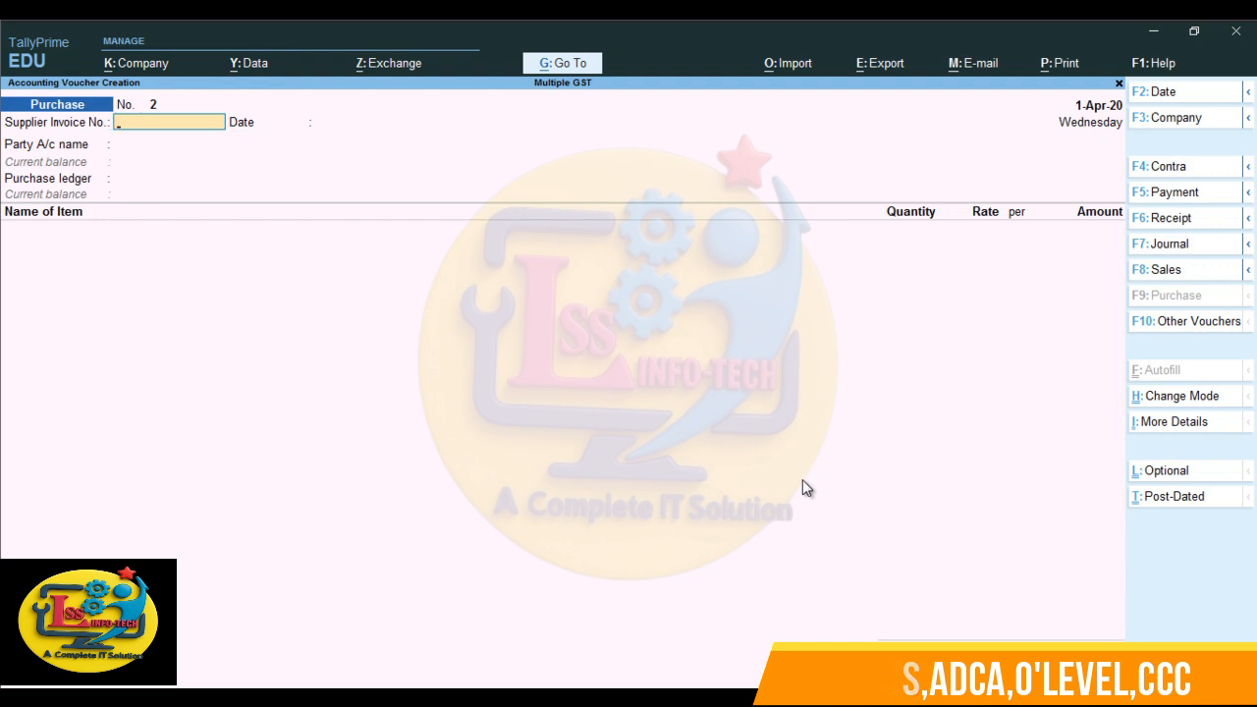
key(Escape)
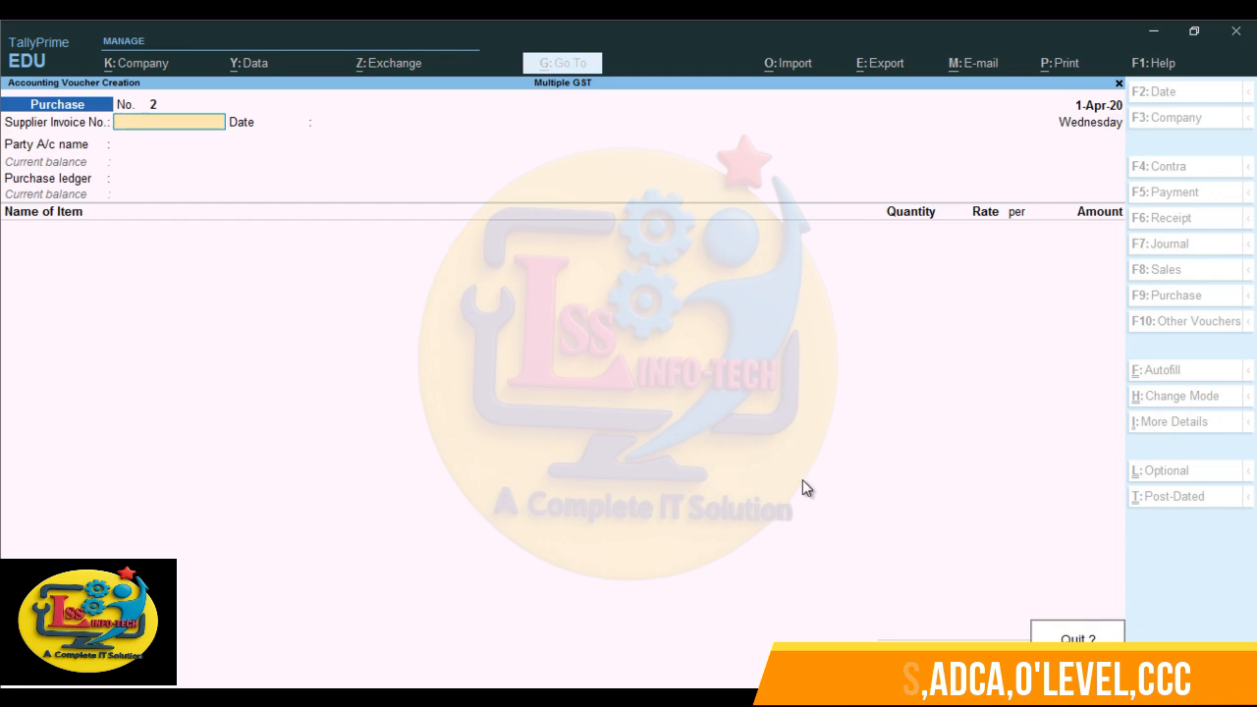
key(Return)
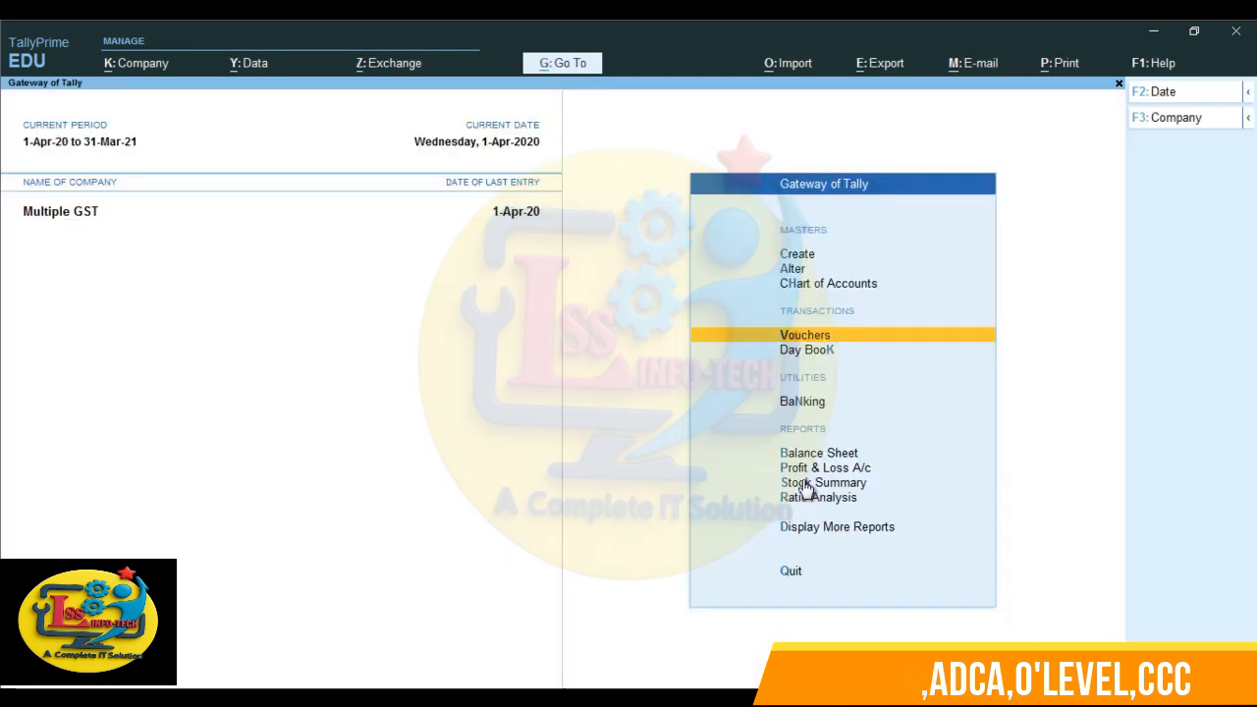
- Open the Ram Enterpise purchase voucher from the Day Book for review
key(Up)
key(Down)
key(Down)
key(Return)
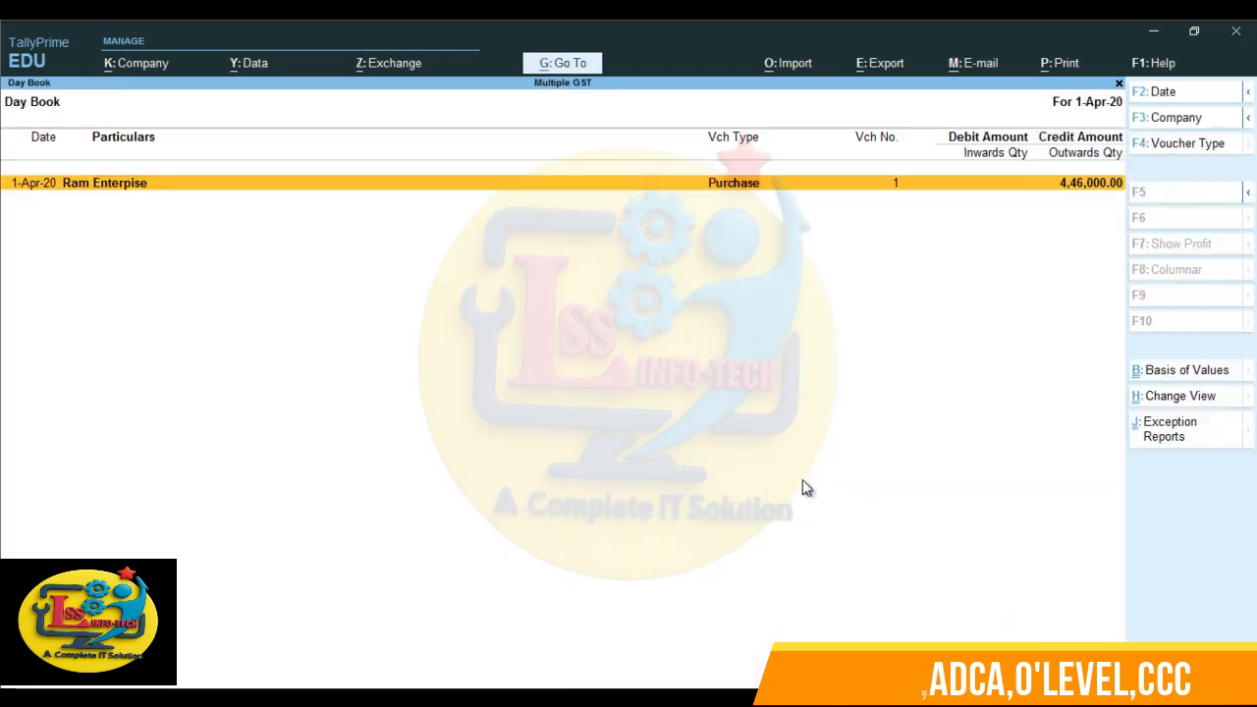
key(Return)
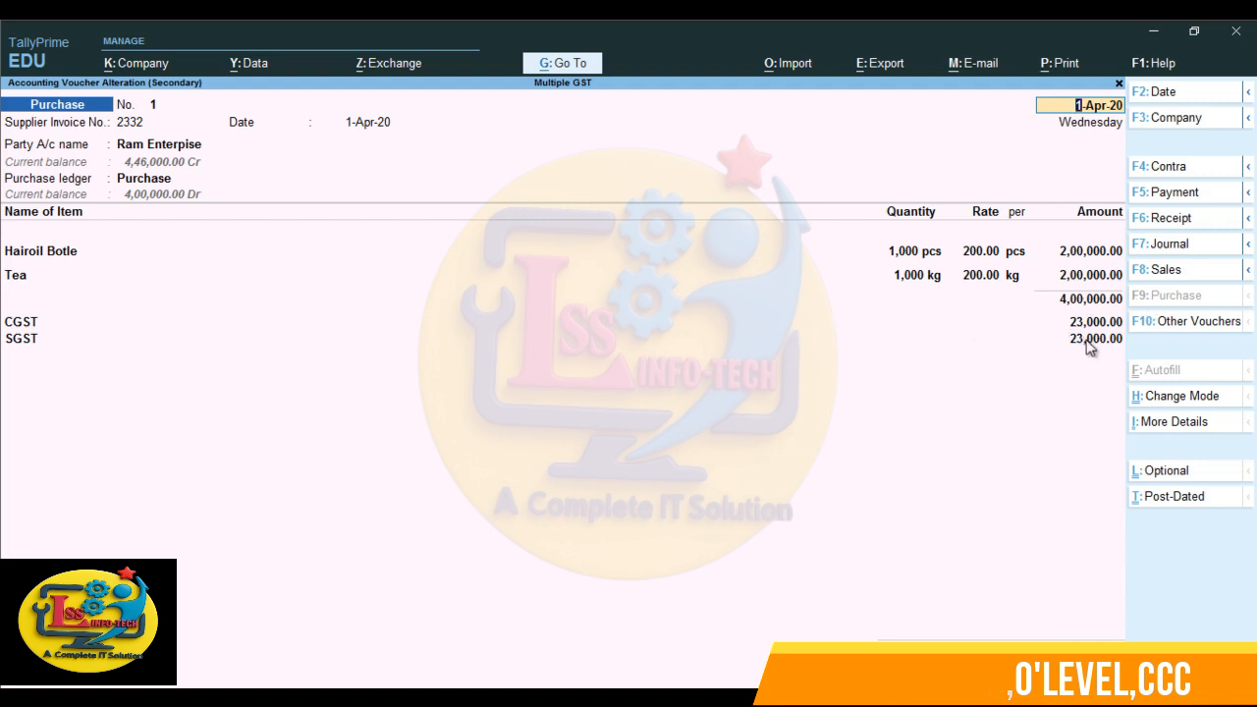
- Switch to the Excel workbook and examine the 18% and 5% tax calculations on each 200000 amount and their total
click(334, 697)
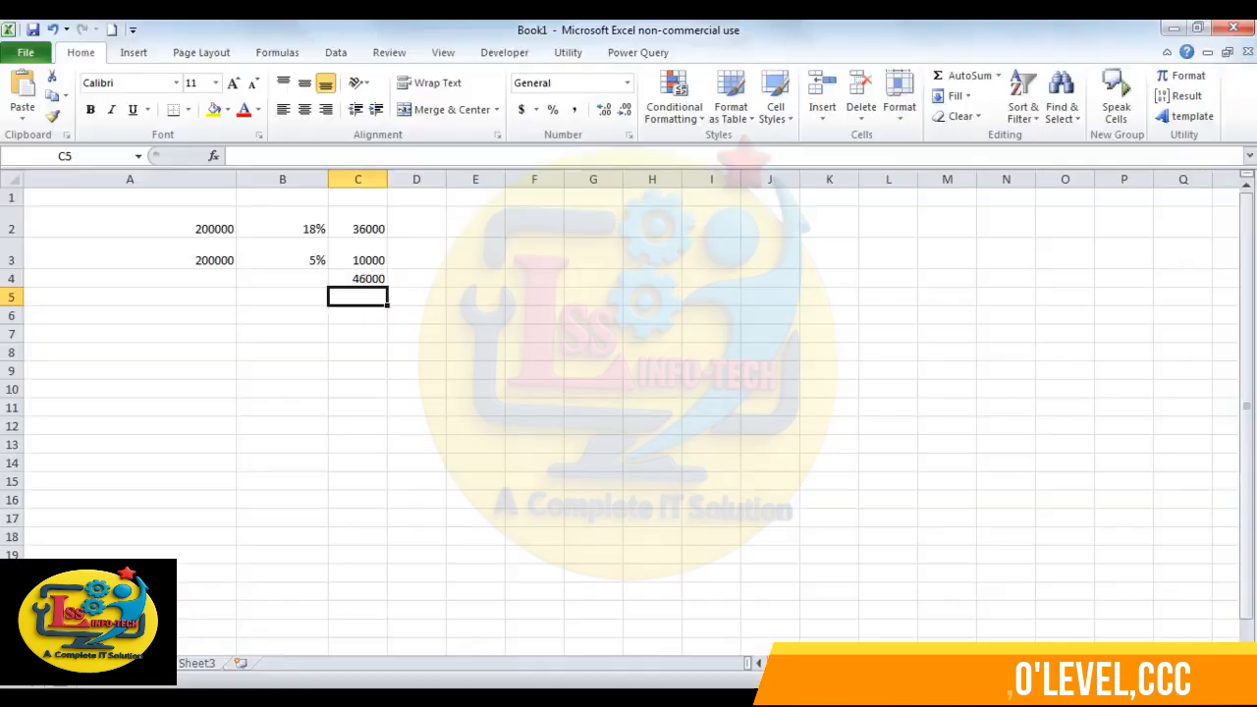
click(208, 219)
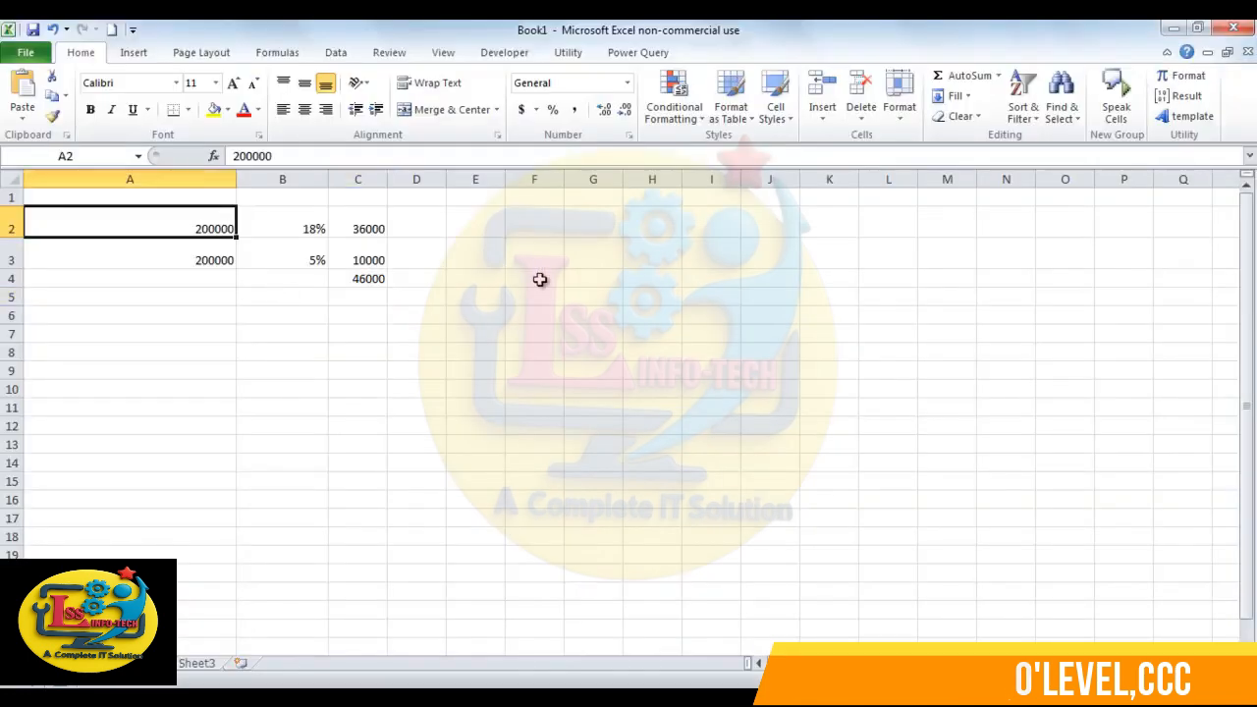
click(319, 227)
click(360, 226)
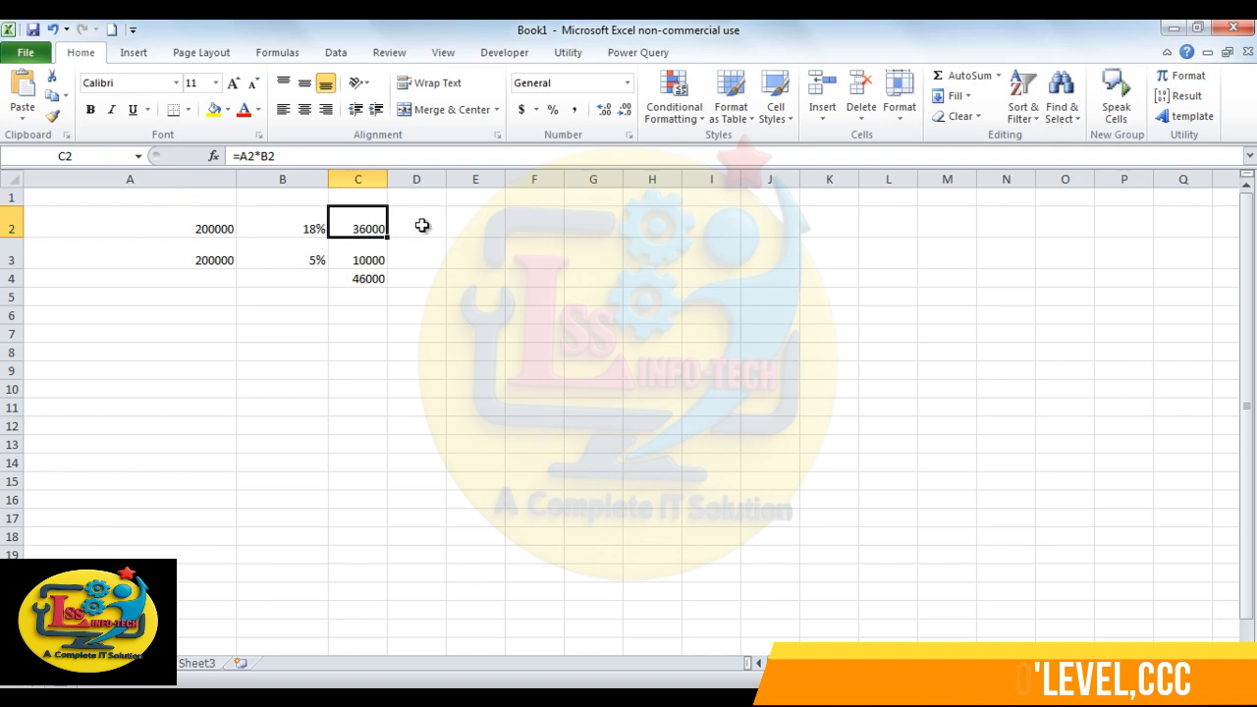
click(225, 263)
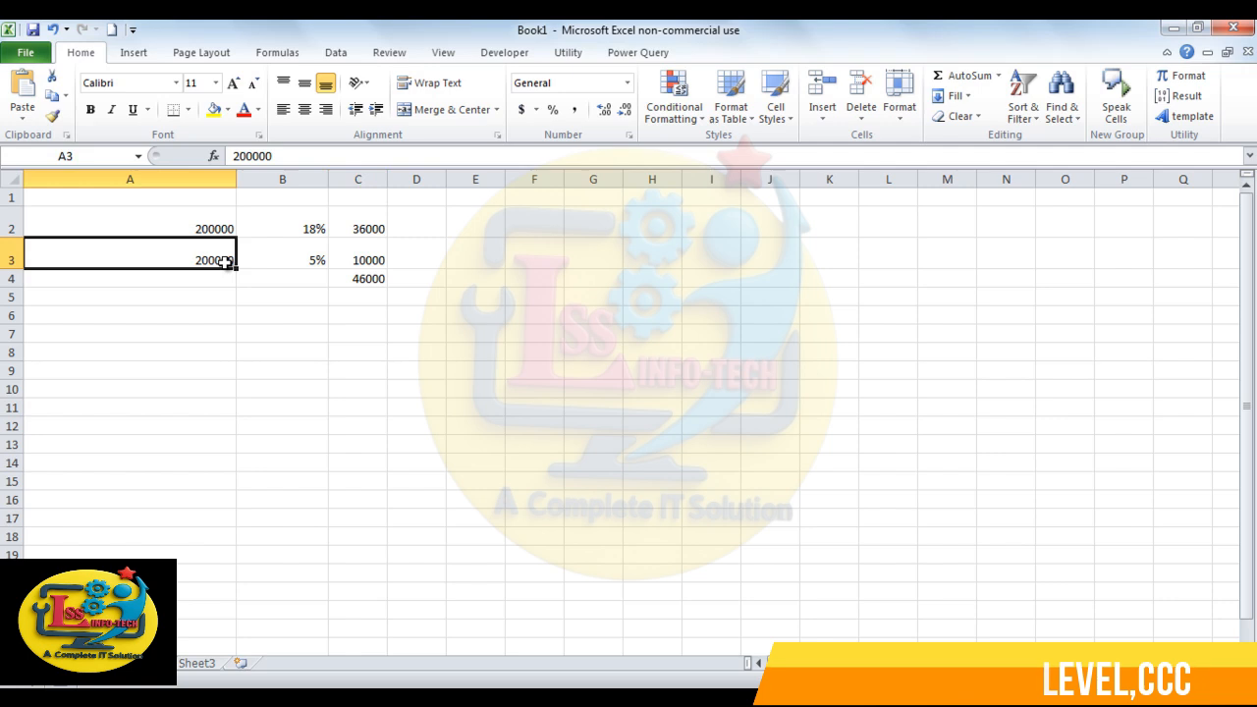
click(307, 261)
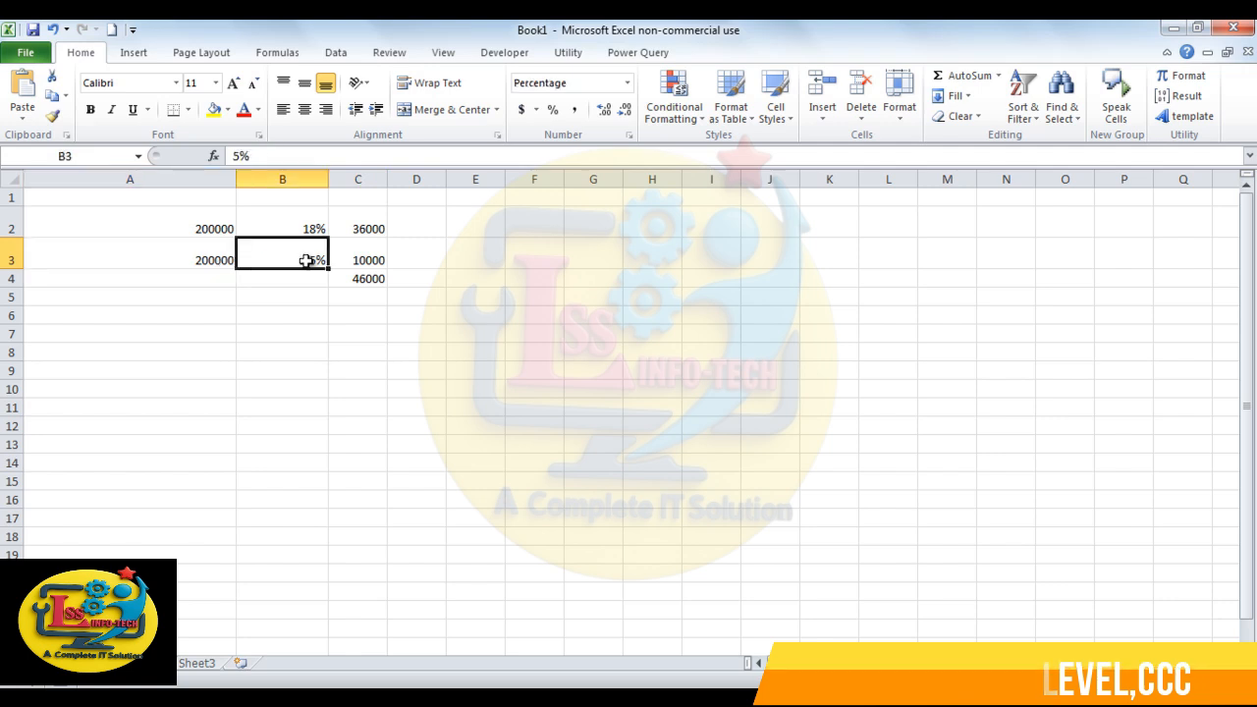
click(373, 248)
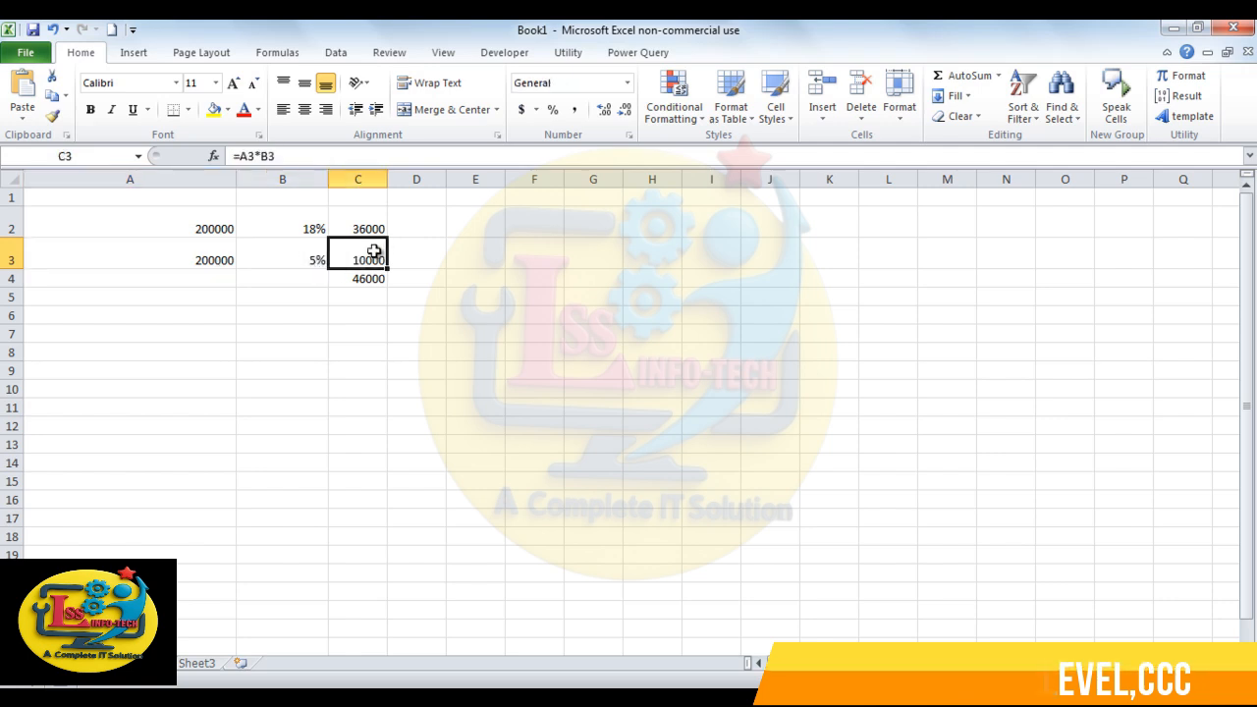
click(373, 279)
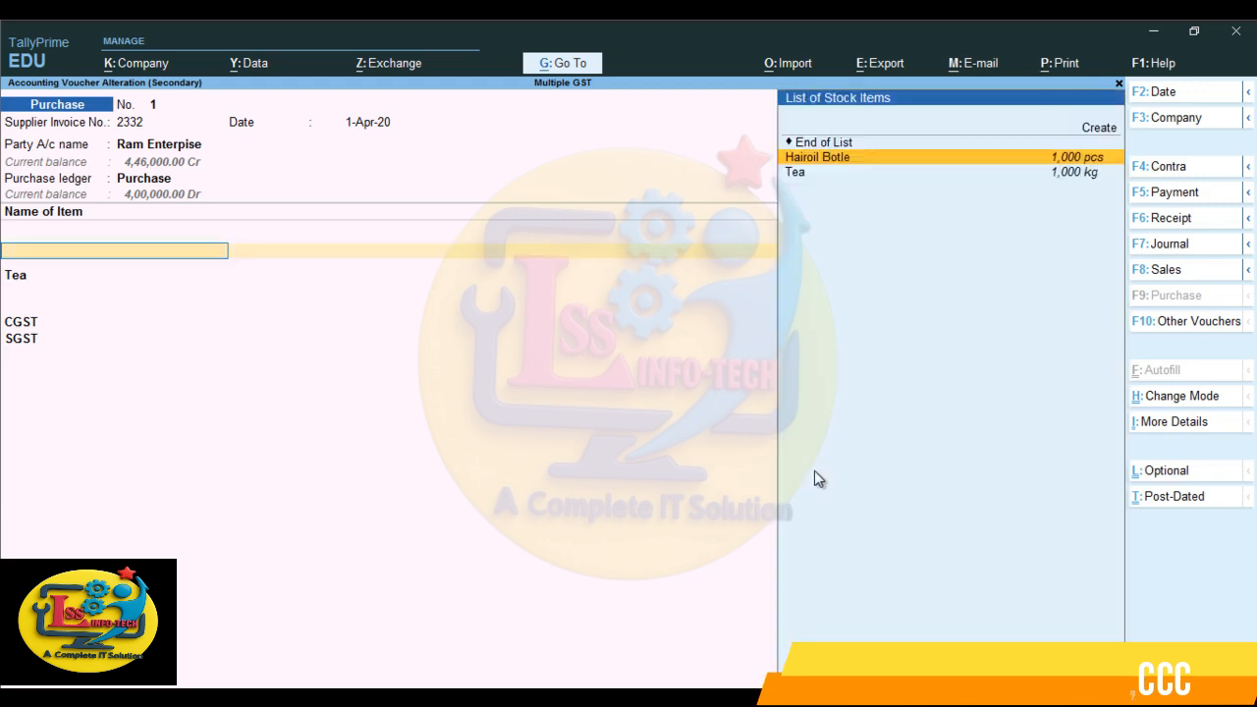
- Quit the purchase voucher alteration back to the Gateway of Tally and open a new sales voucher
key(Escape)
key(y)
key(Escape)
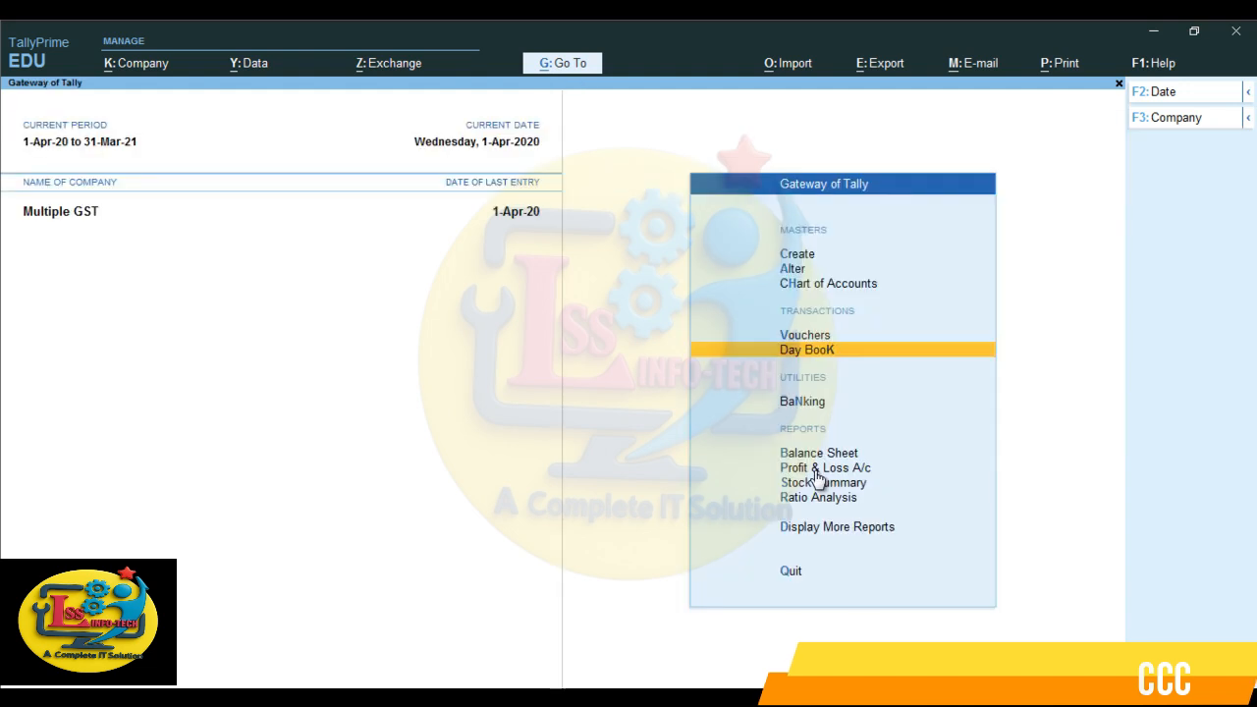
key(Up)
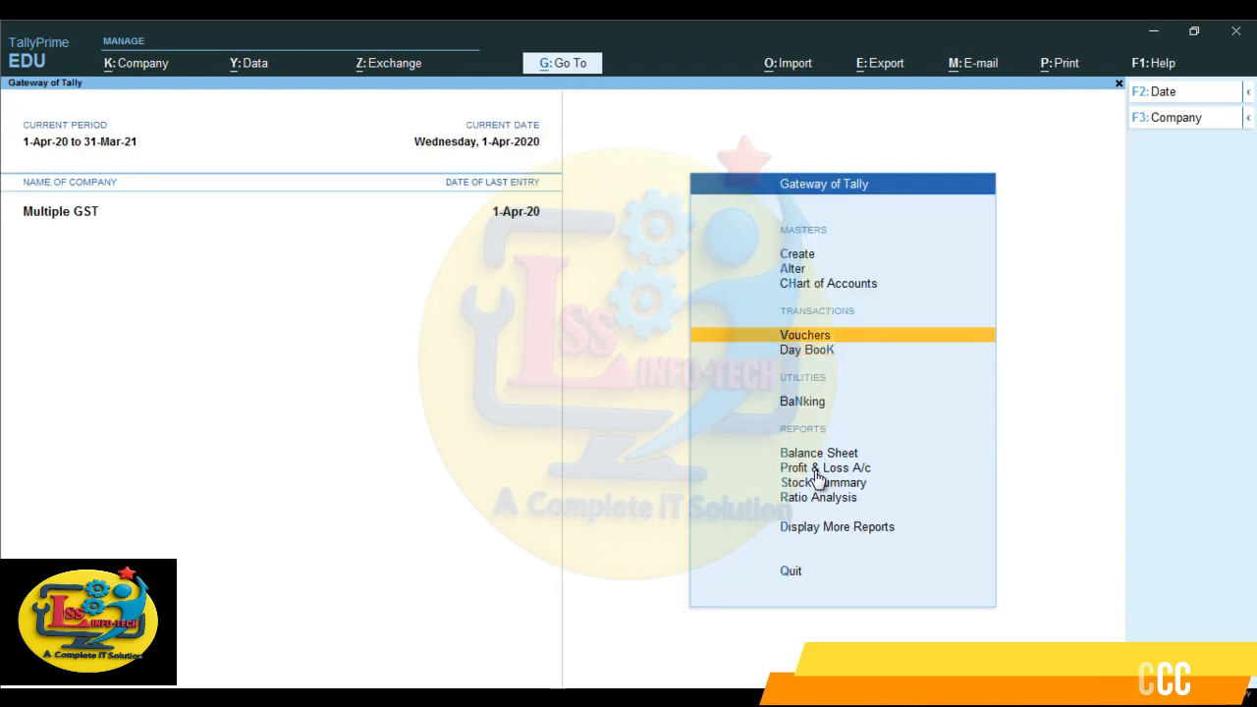
key(Return)
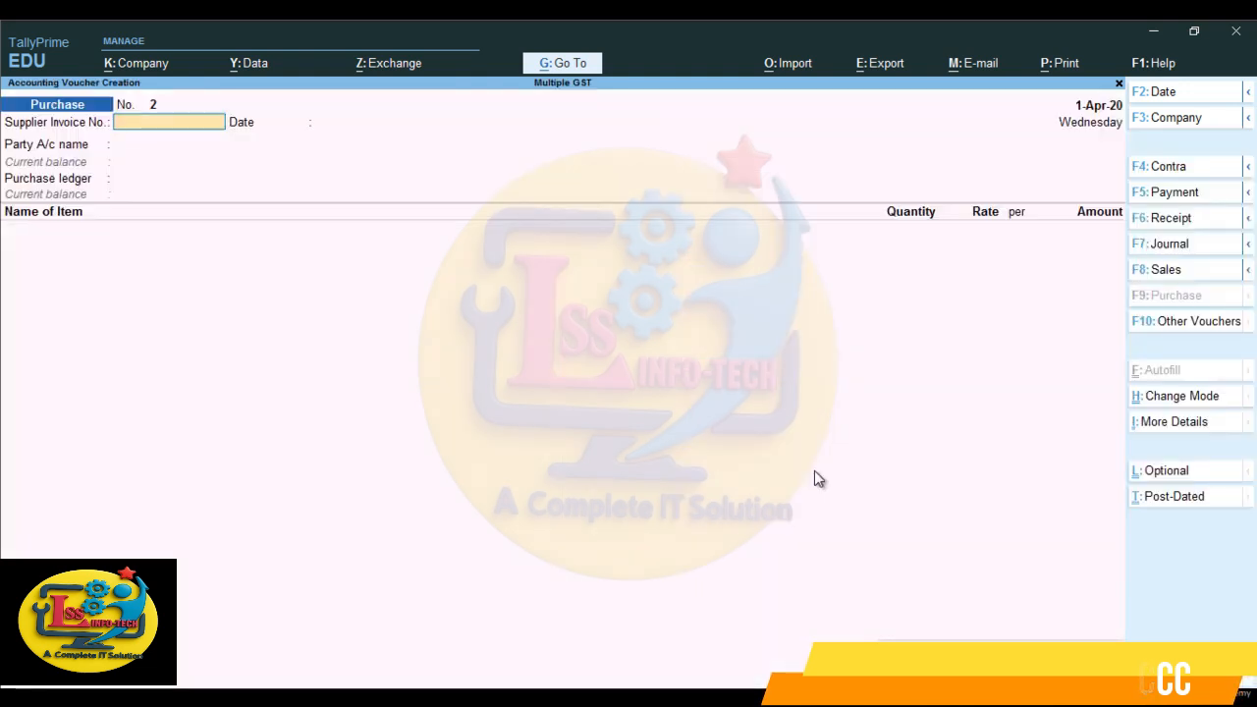
key(F8)
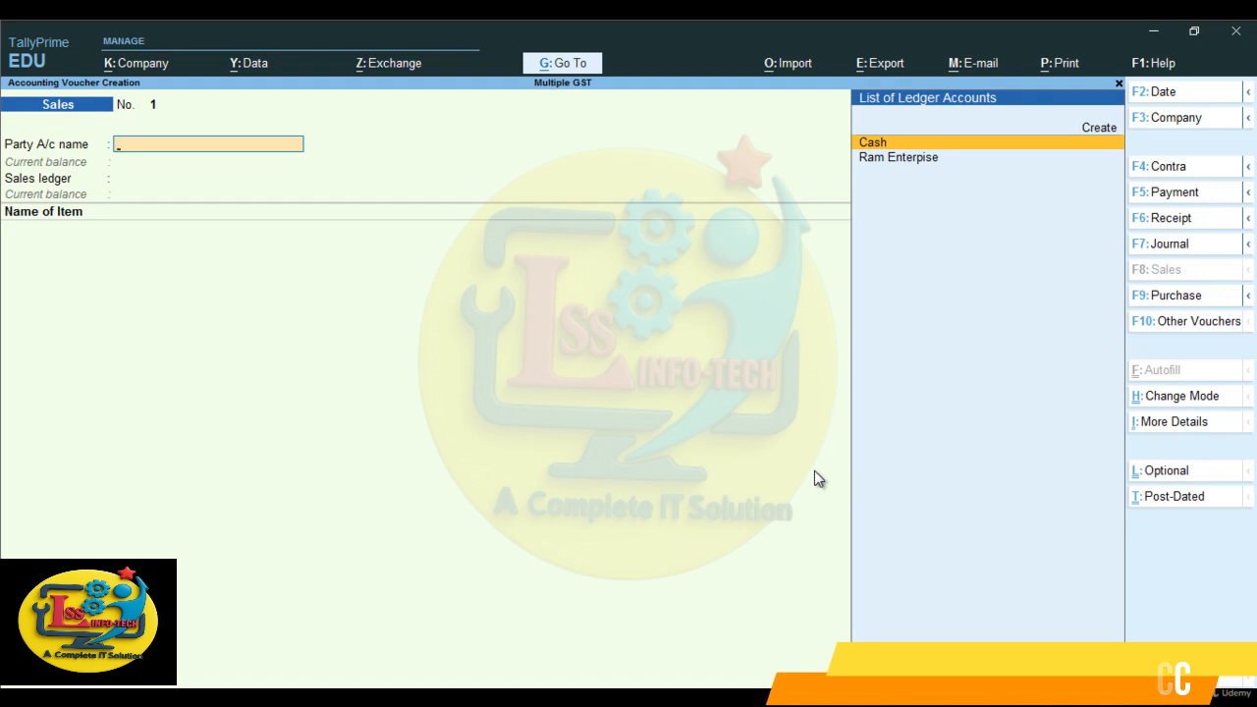
- Start a party ledger from the sales voucher, named Shyam Enterprise, with no alias and under Sundry Debtors
key(alt+c)
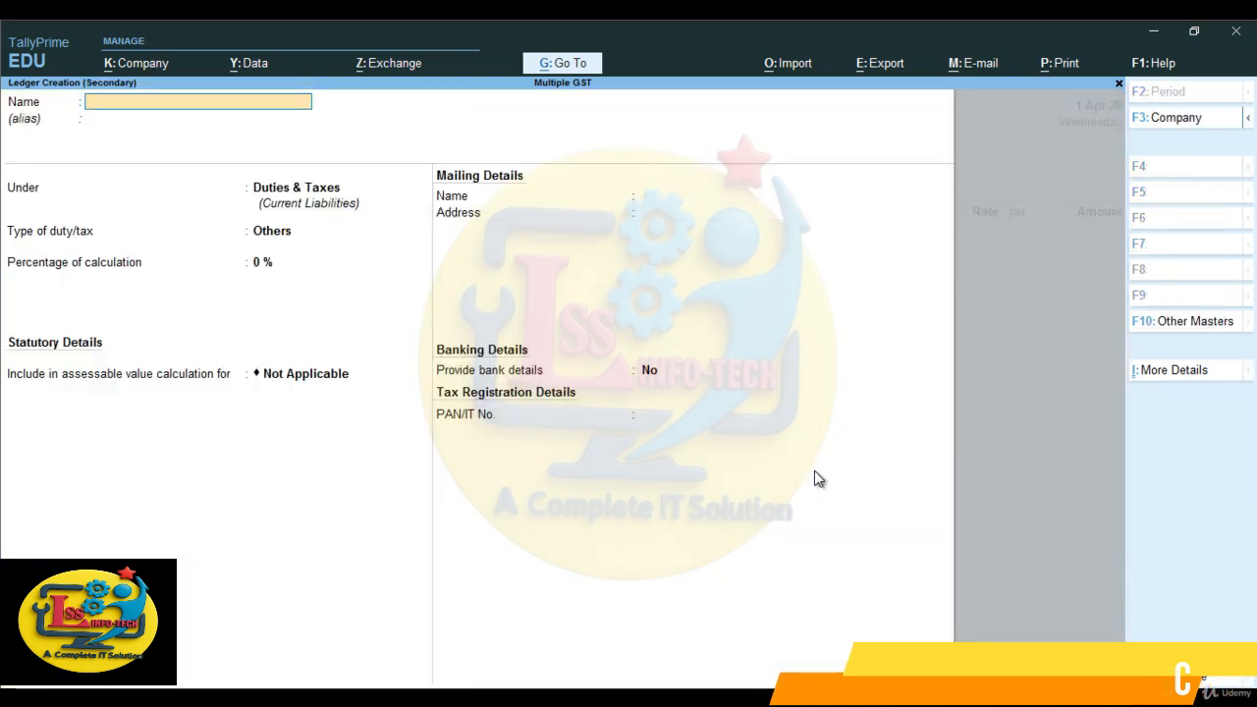
text(Shyam En)
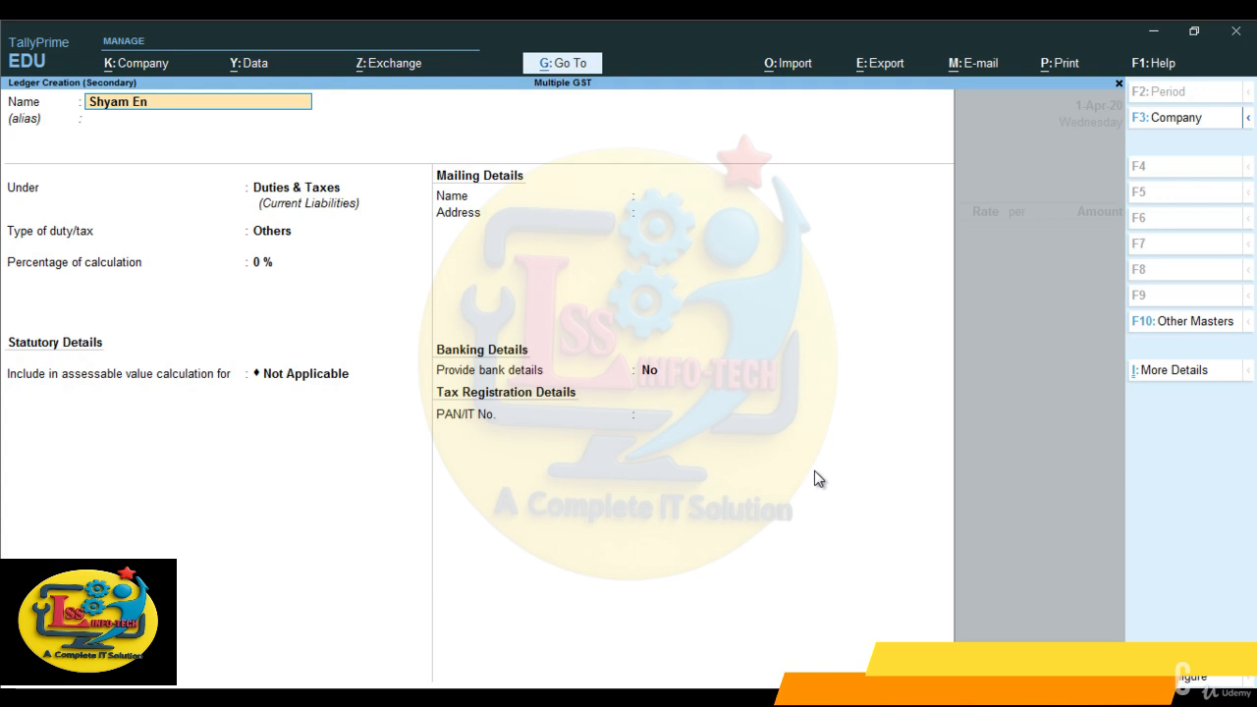
text(terprise)
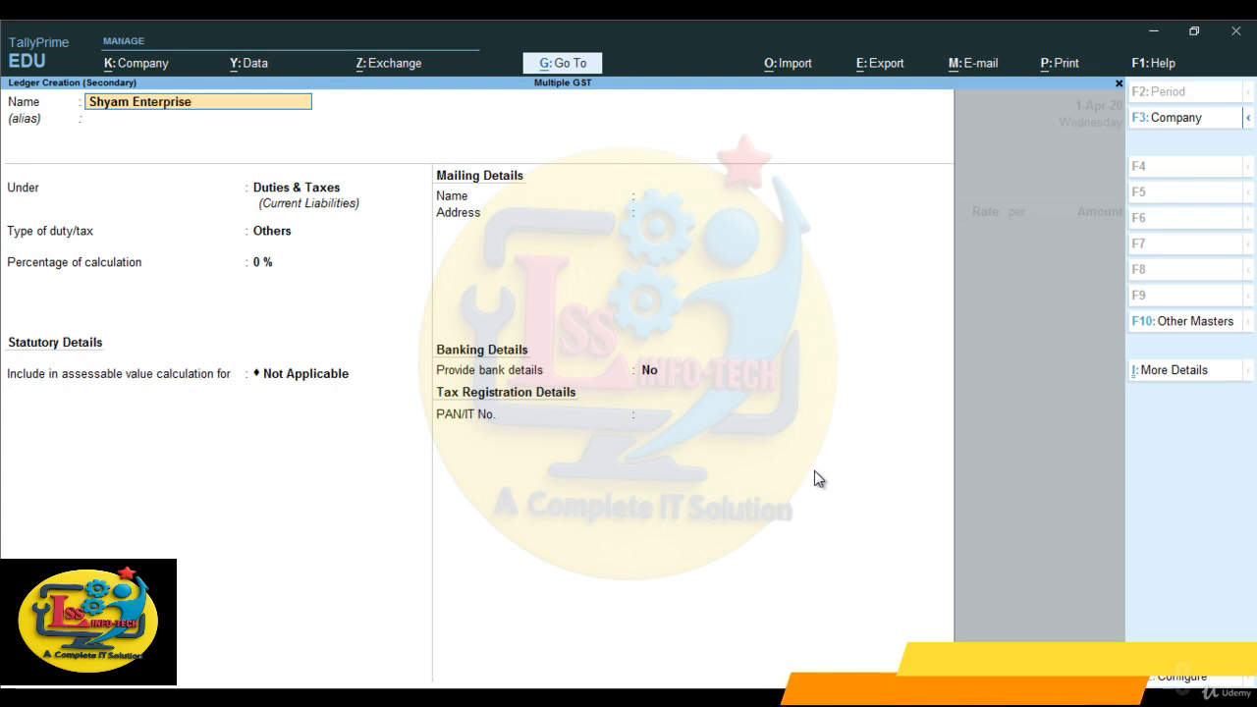
key(Return)
key(Return)
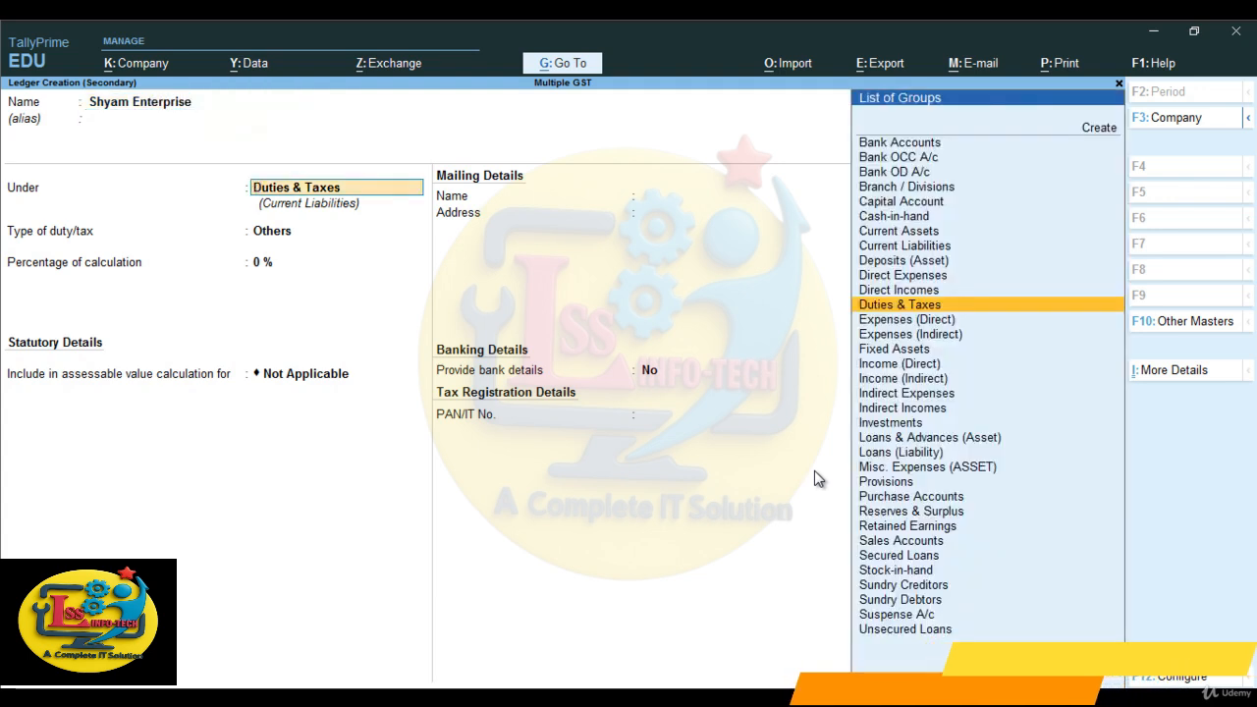
text(Su)
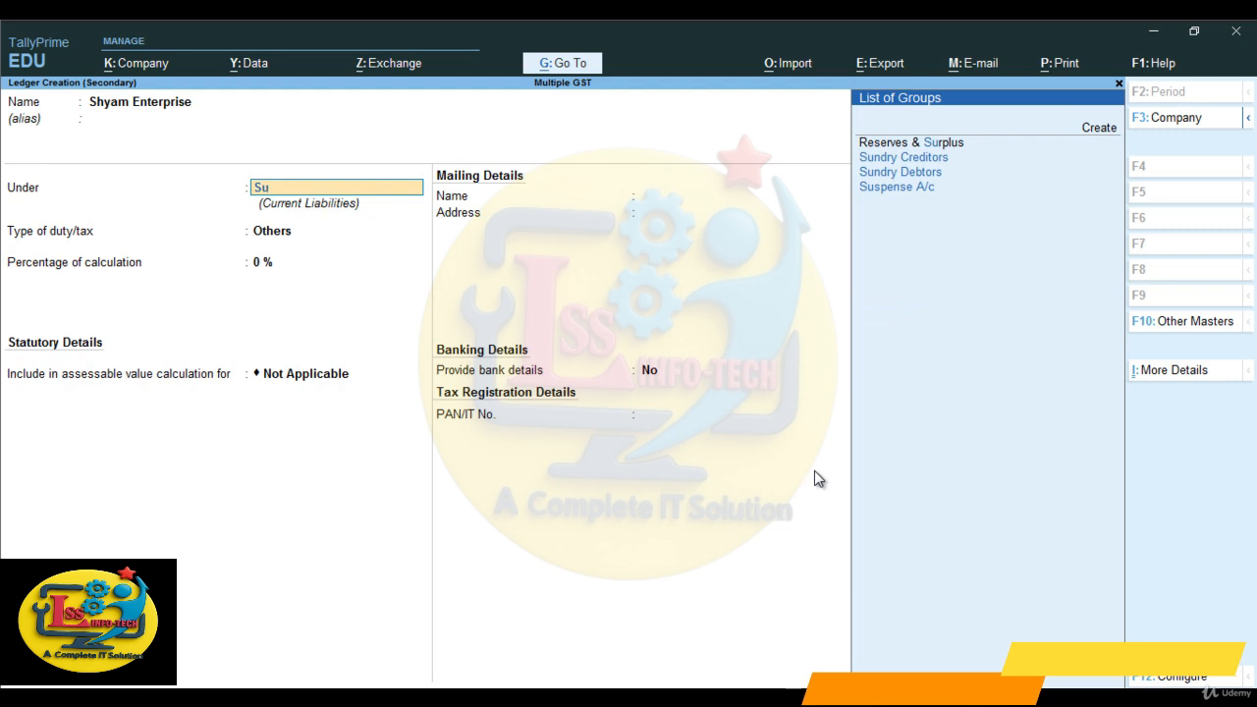
key(Down)
key(Down)
key(Return)
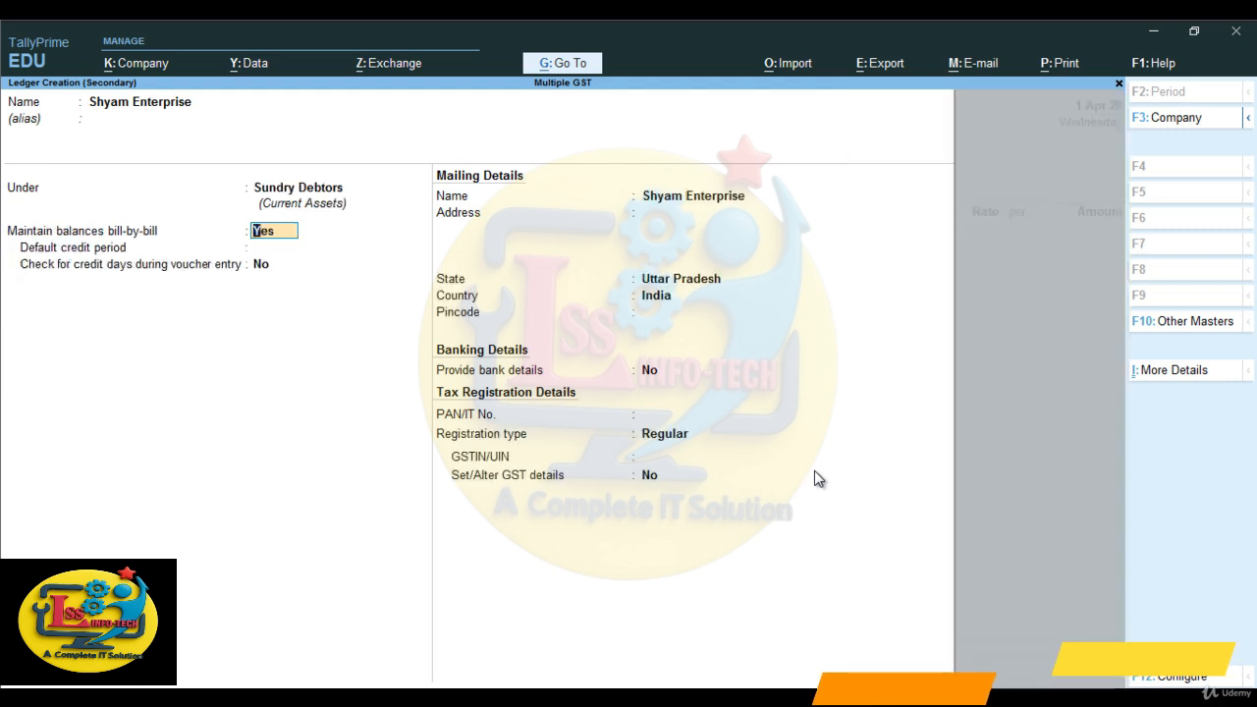
- Keep bill-by-bill balances for Shyam Enterprise, with no credit period, blank address, state Uttar Pradesh, country India, and no bank details or PAN
key(Return)
key(Return)
key(Return)
key(Return)
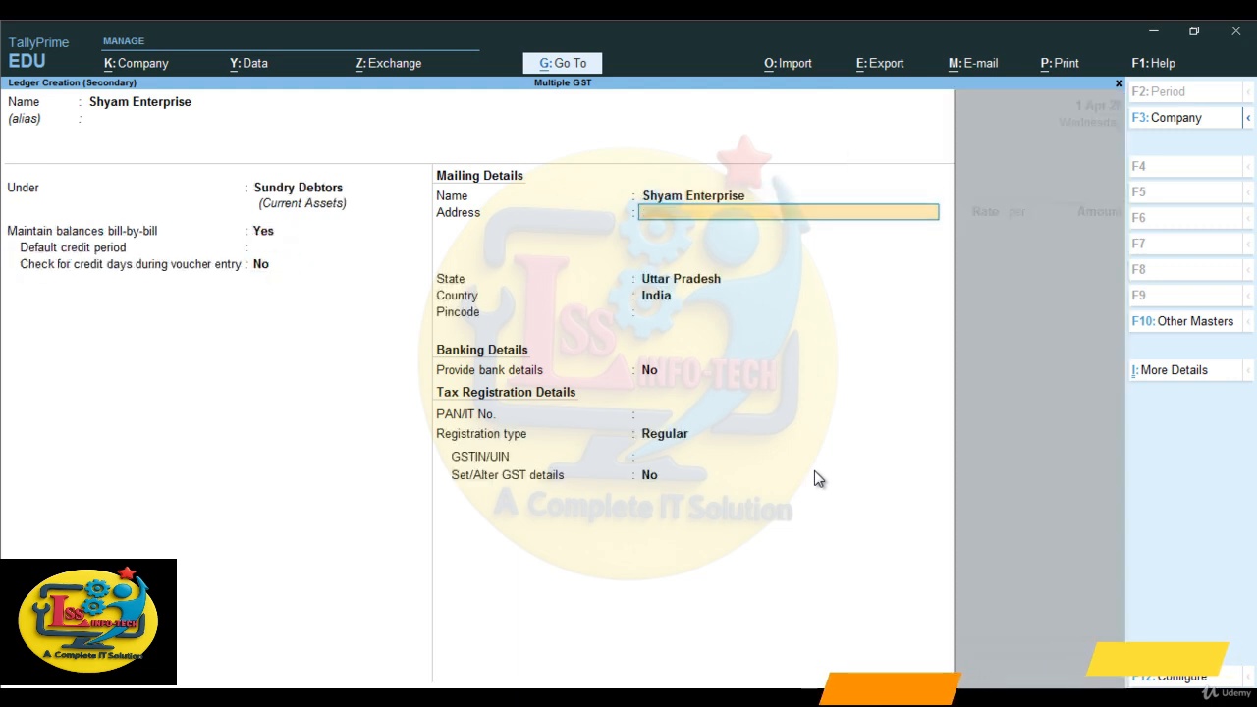
key(Return)
- Set the Shyam Enterprise registration type to Regular and enter its GSTIN, without altering further GST details
key(Return)
key(Return)
key(Return)
key(Return)
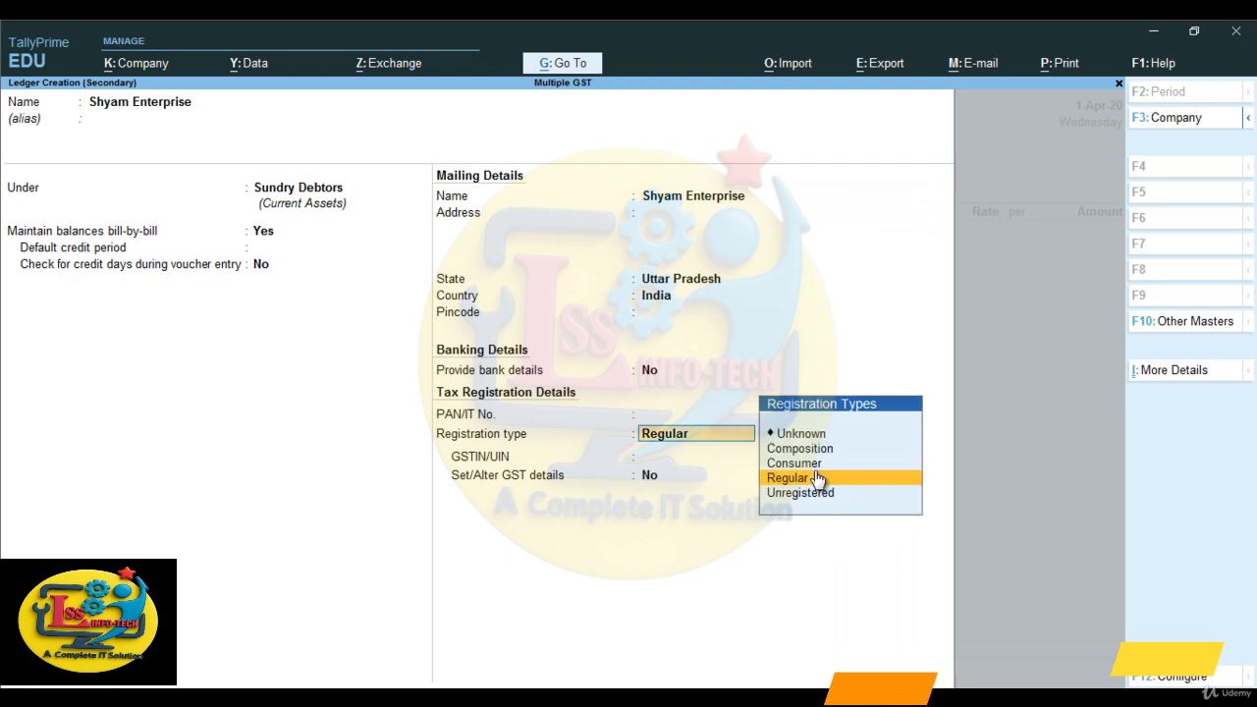
key(Return)
text(09FGHDFHDF)
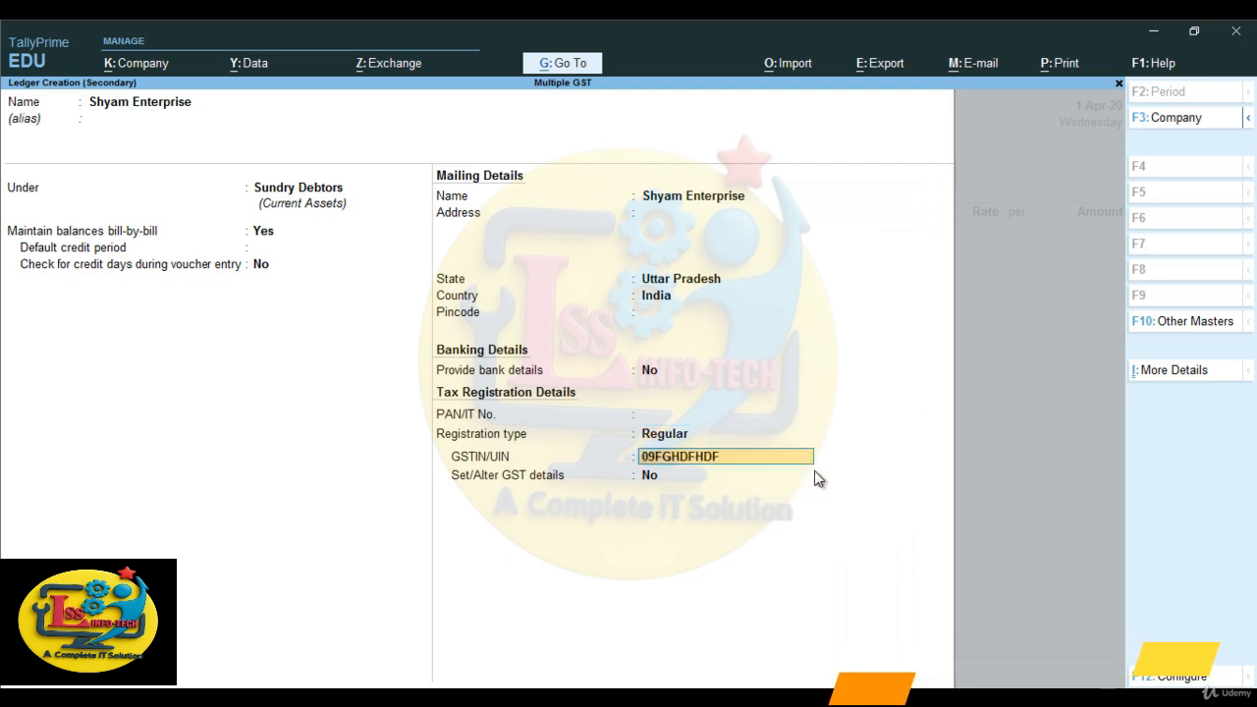
key(Return)
- Save the Shyam Enterprise ledger and accept its party details in the sales voucher without dispatch details
key(Return)
key(Return)
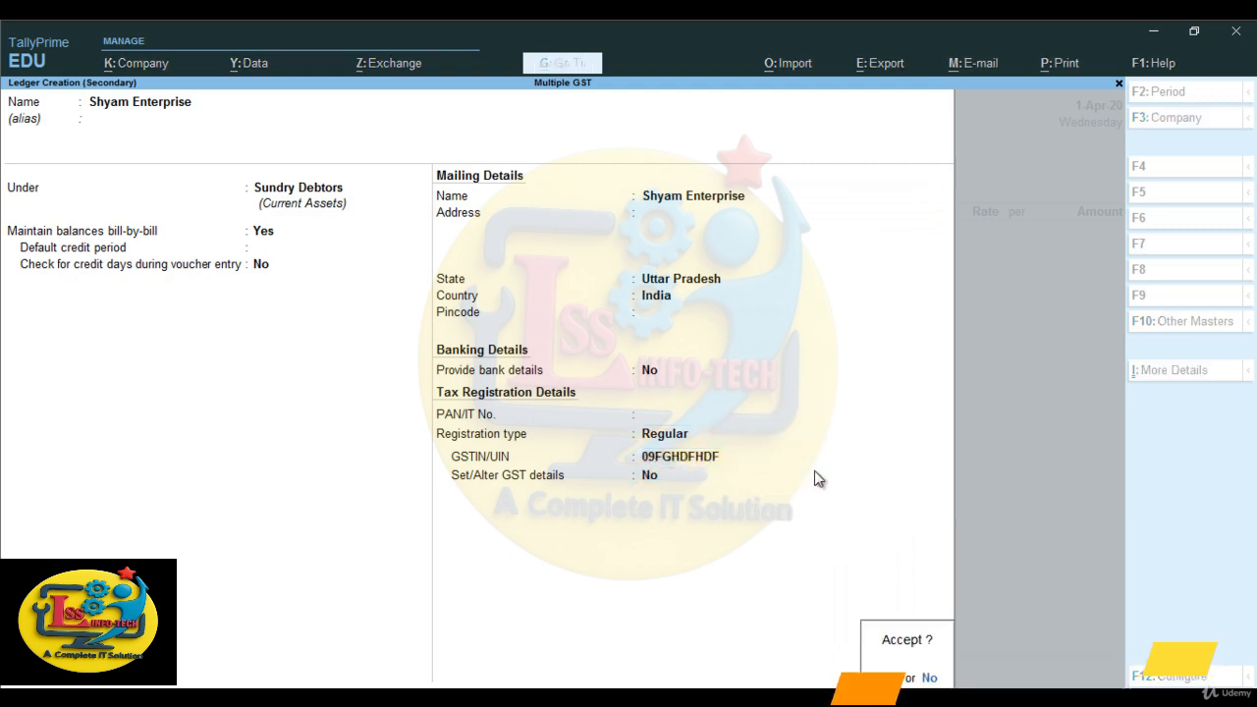
key(Return)
key(Escape)
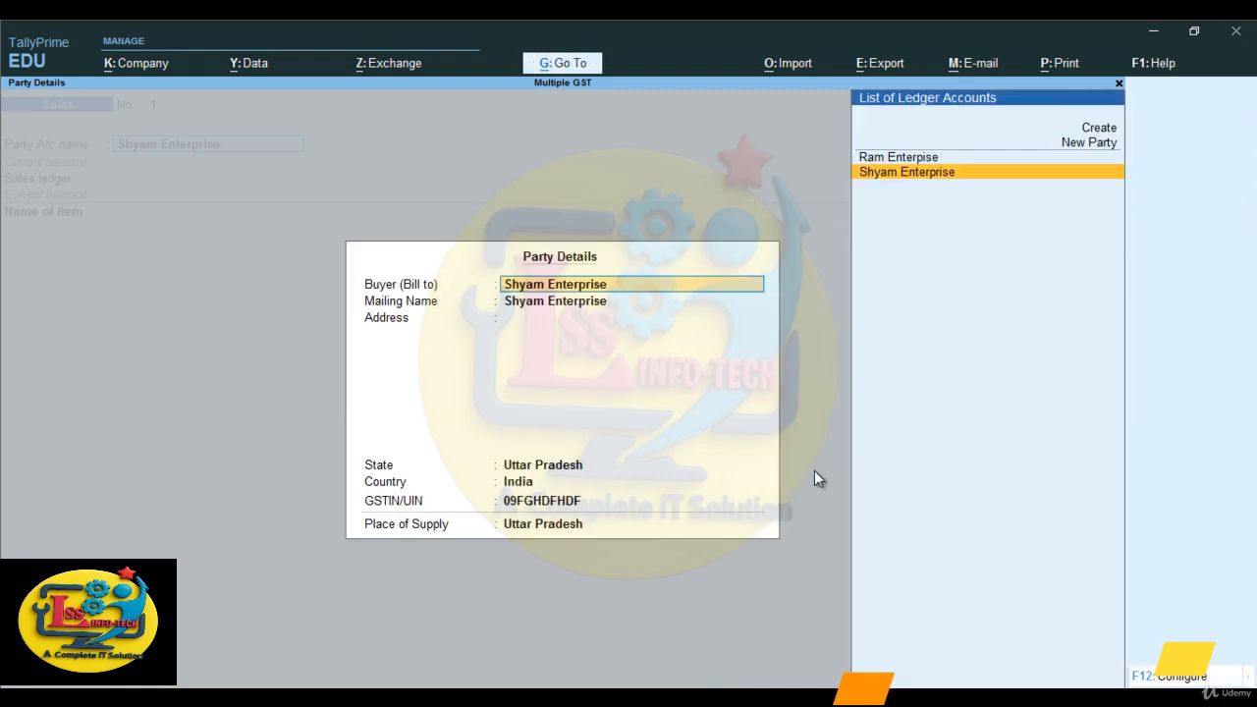
key(ctrl+a)
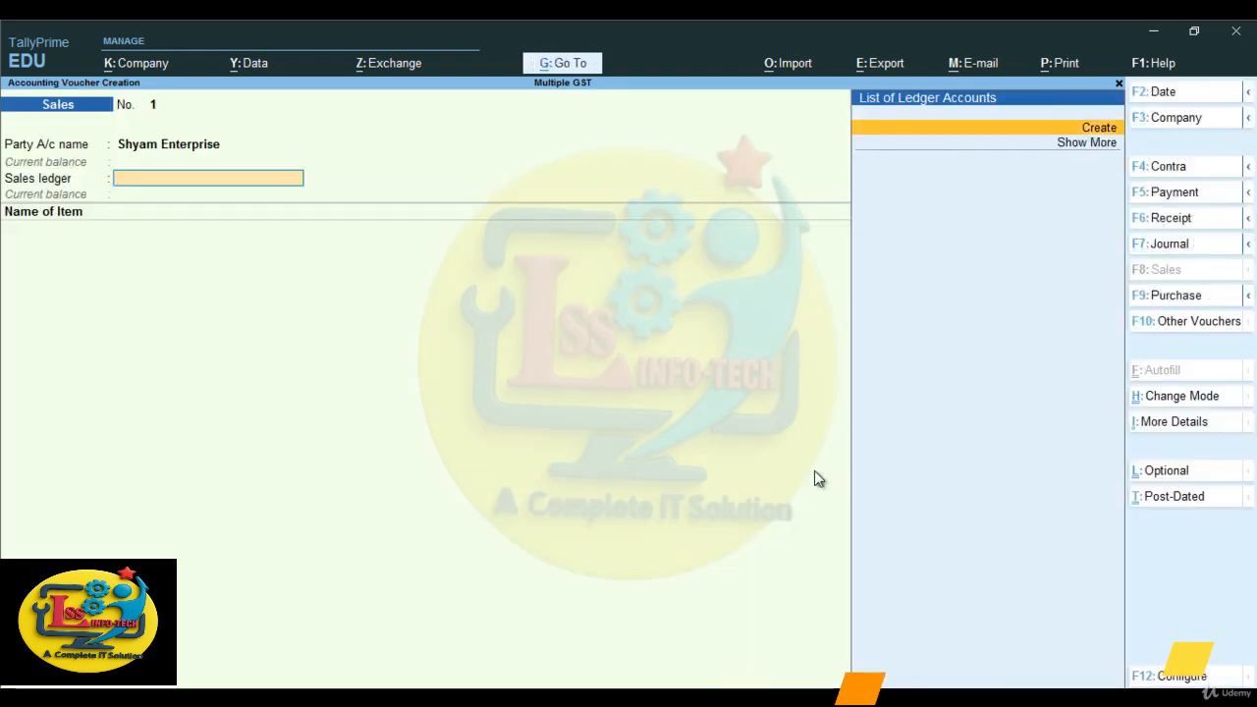
- Start a ledger named Sales under Sales Accounts, with ledger type Not Applicable and GST Applicable
key(alt+c)
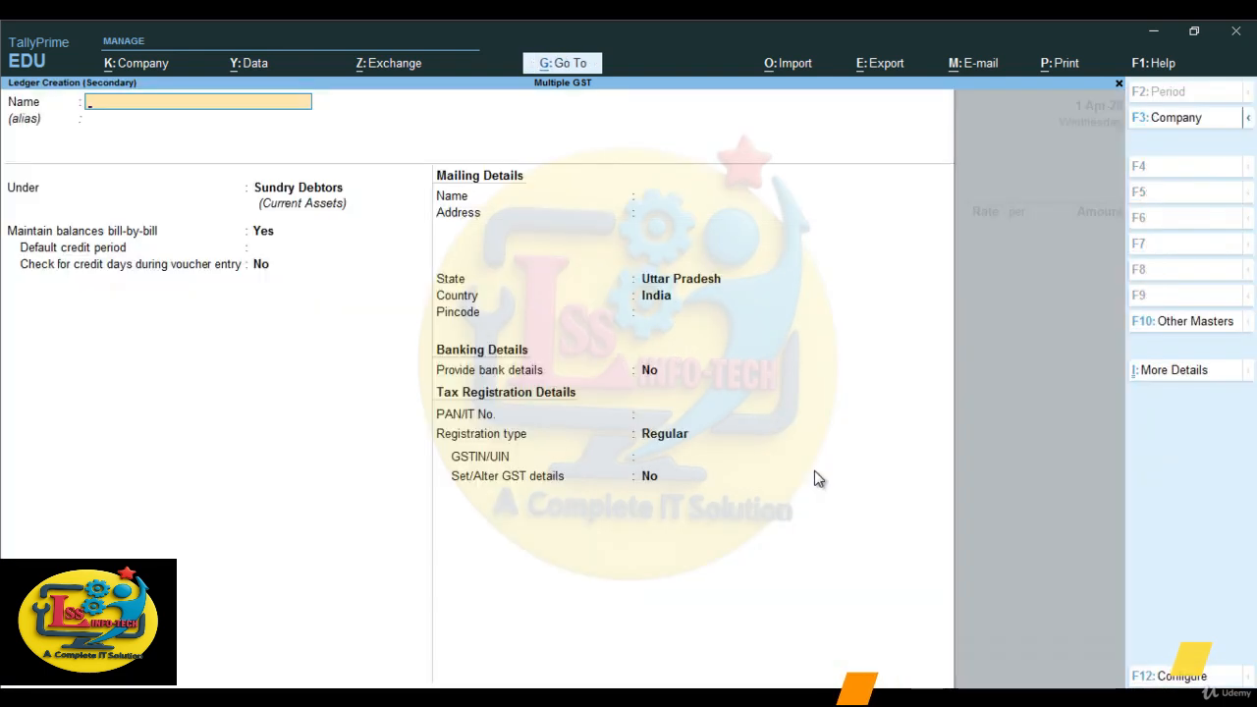
text(Sales)
key(Return)
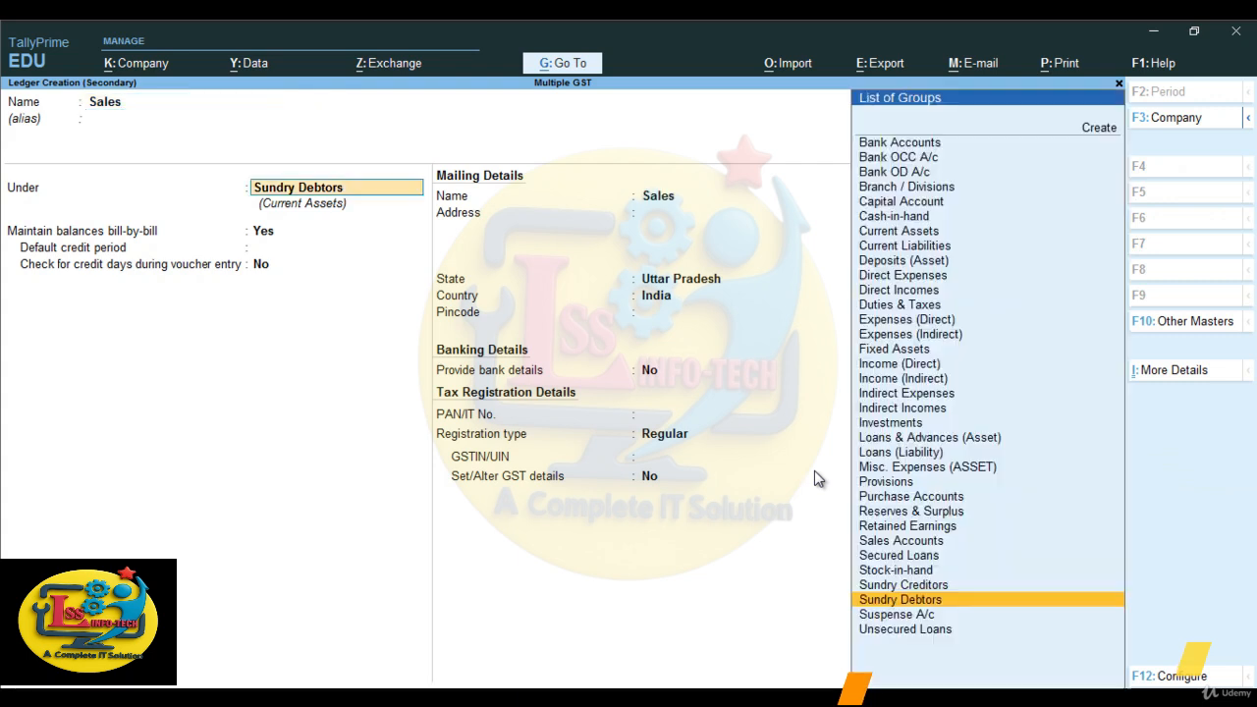
text(sa)
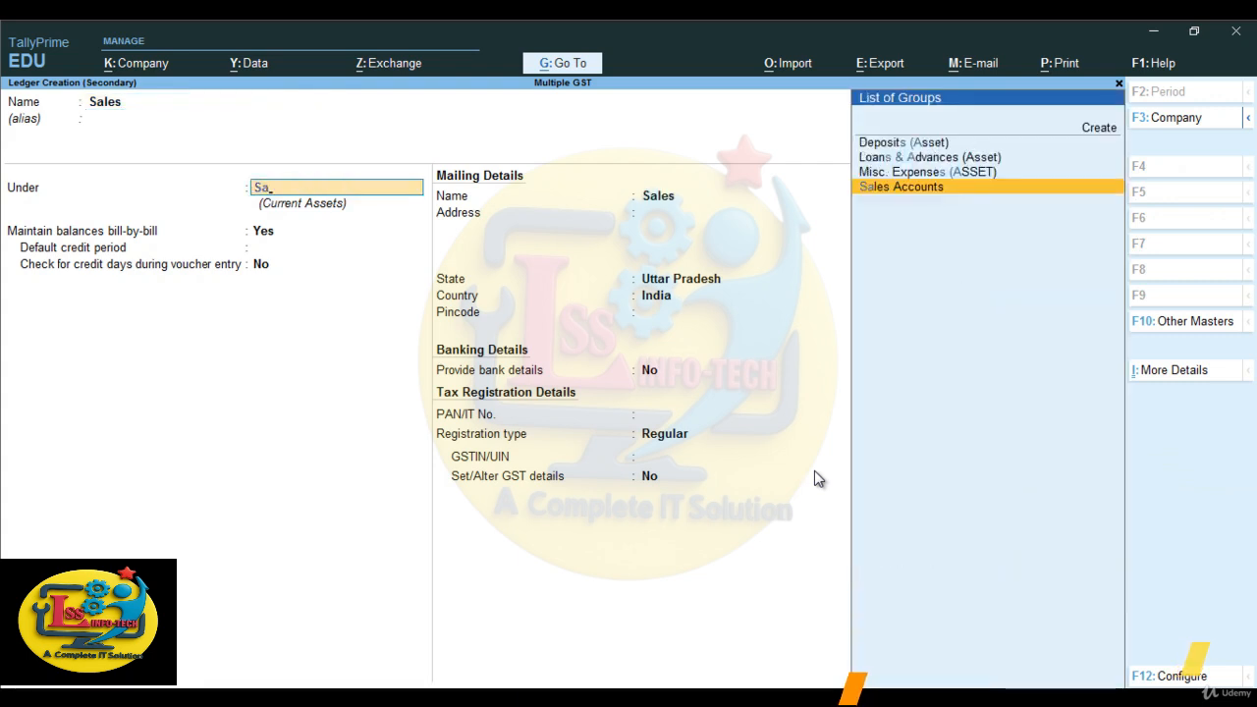
key(Return)
key(Return)
key(Return)
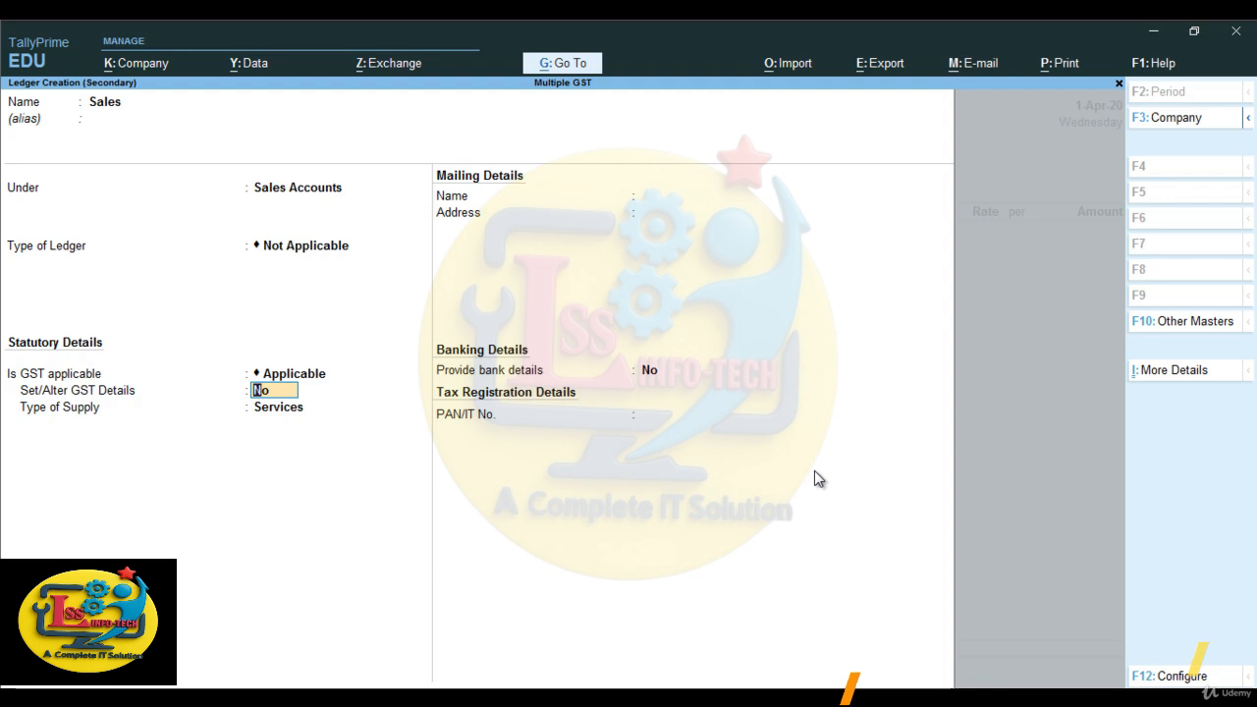
- Set the Sales ledger's type of supply to Goods without GST or bank details, and save it
key(Return)
key(Up)
key(Return)
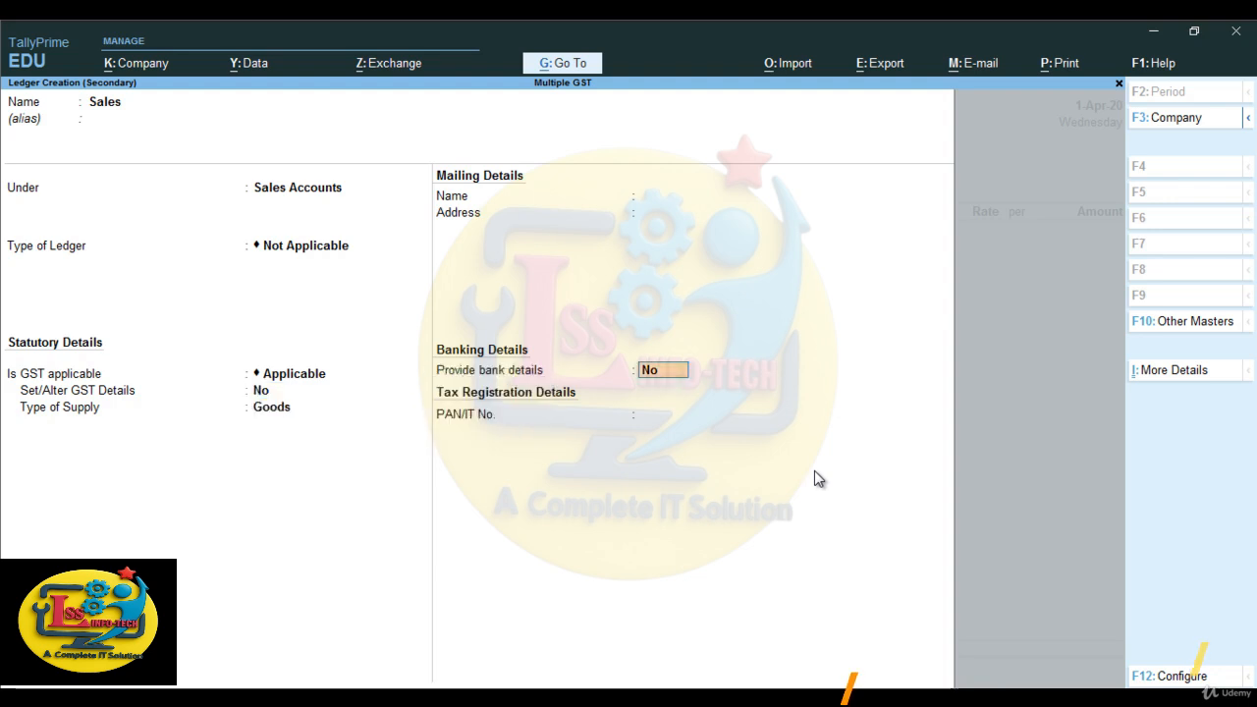
key(Return)
key(Return)
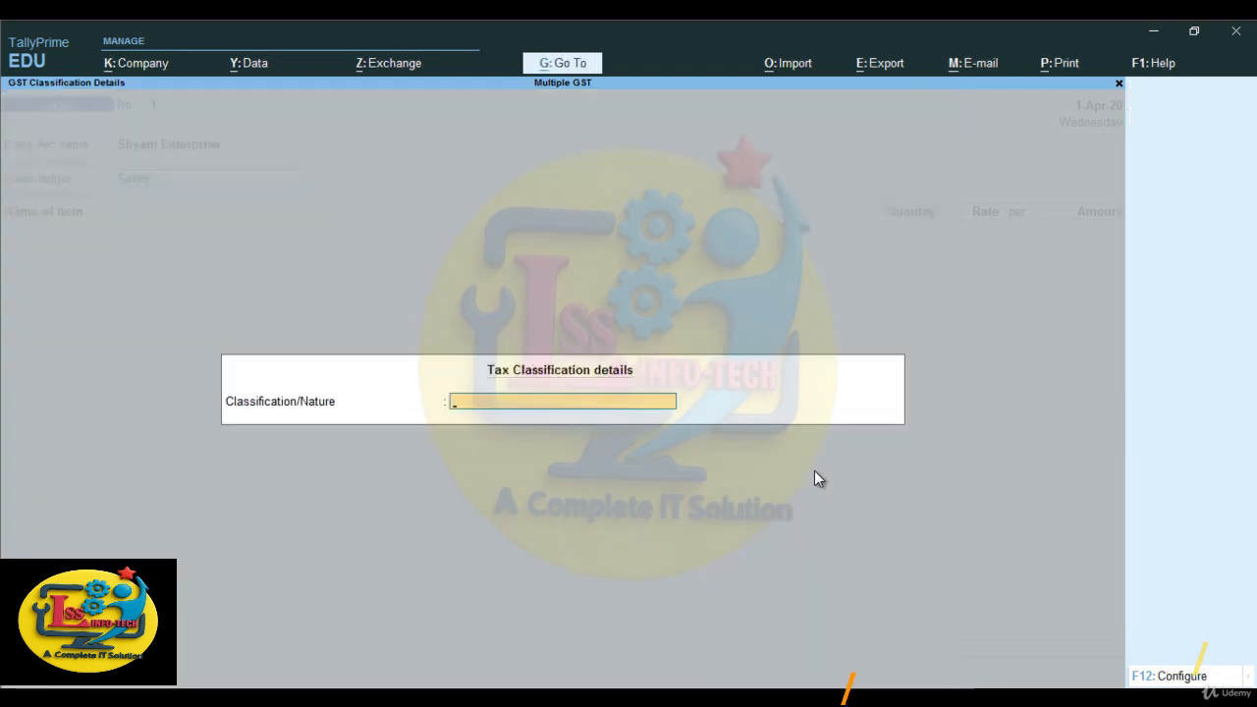
- Set the sales voucher's tax classification to Sales Taxable
text(Sale)
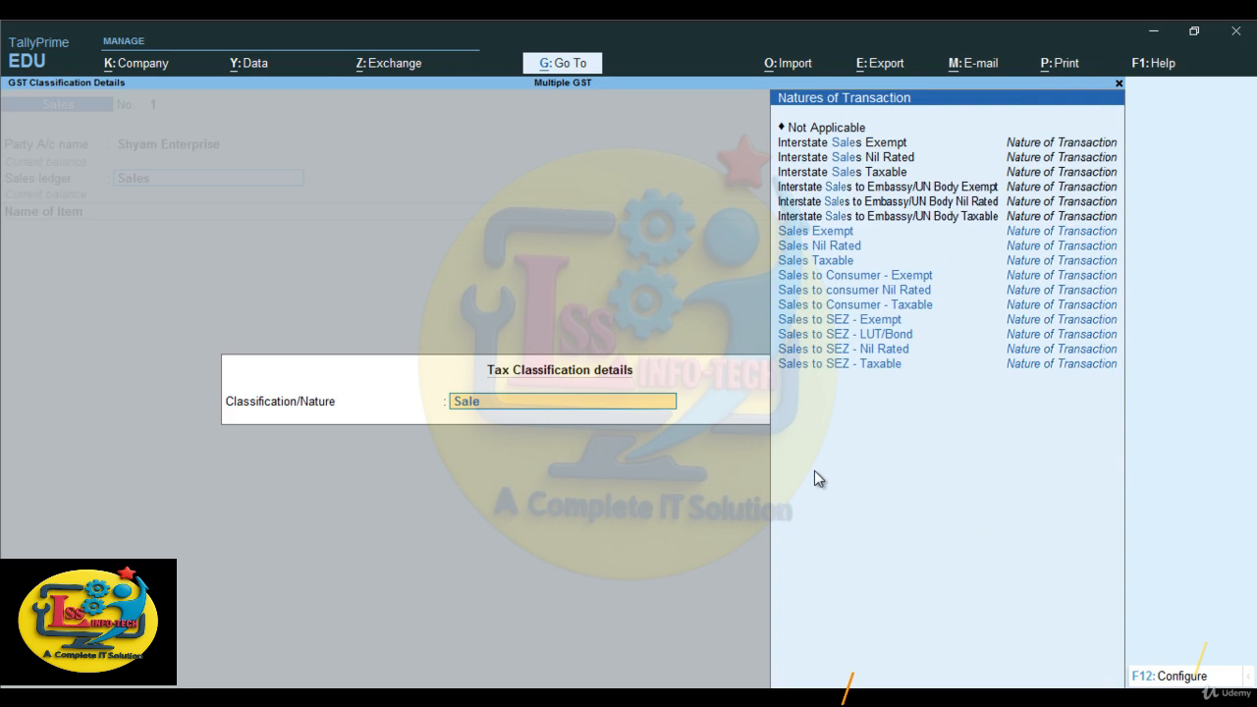
text(s)
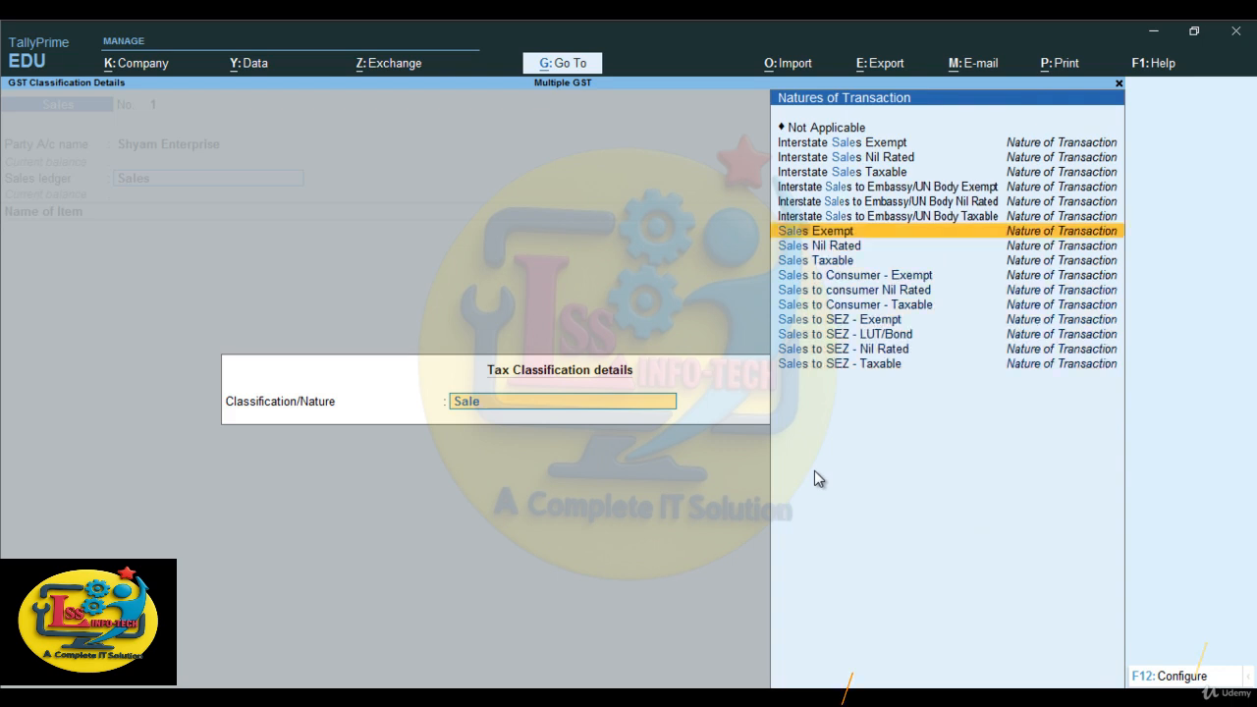
key(Down)
key(Down)
key(Return)
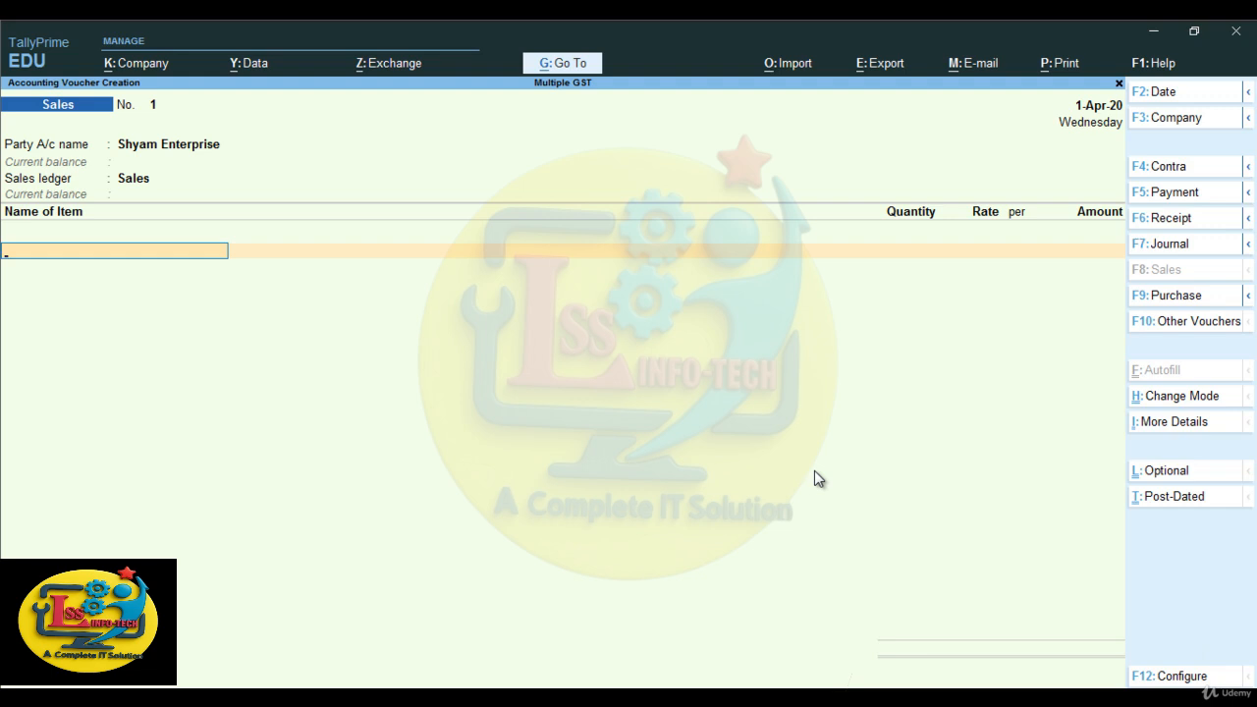
- Add the stock item Tea to the sales voucher with a quantity of 1,000 kg at a rate of 400 per kg
text(T)
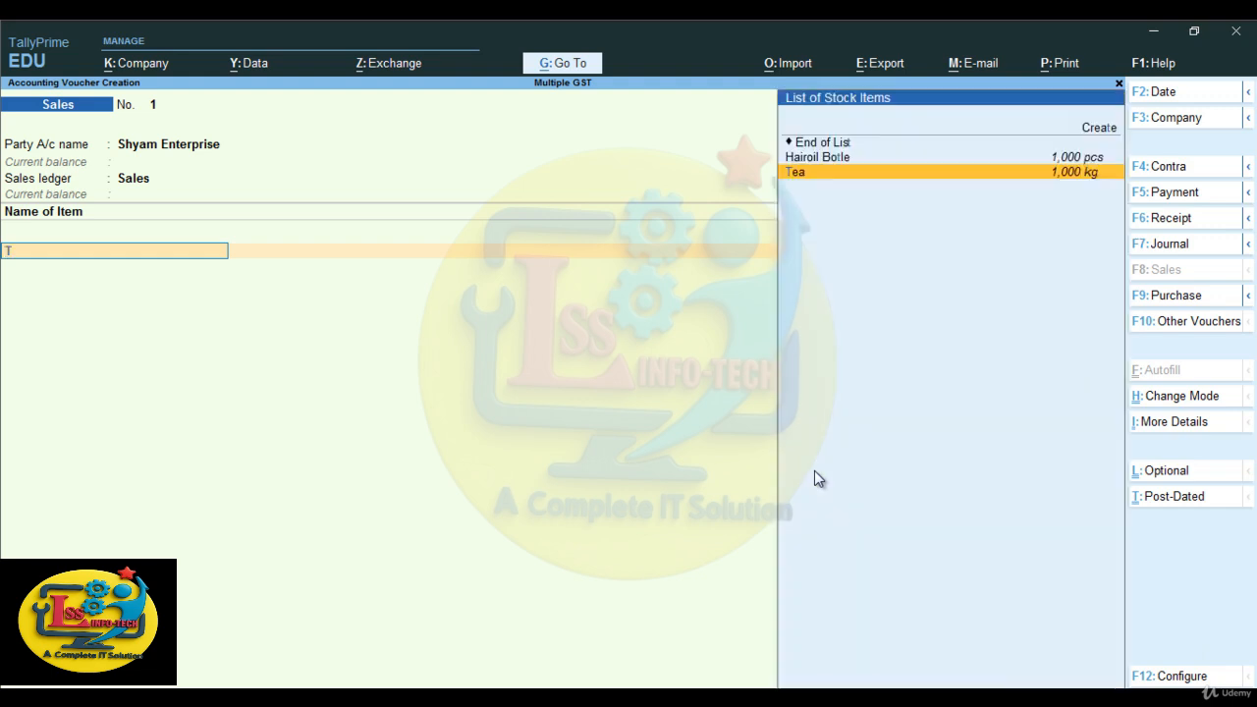
key(Return)
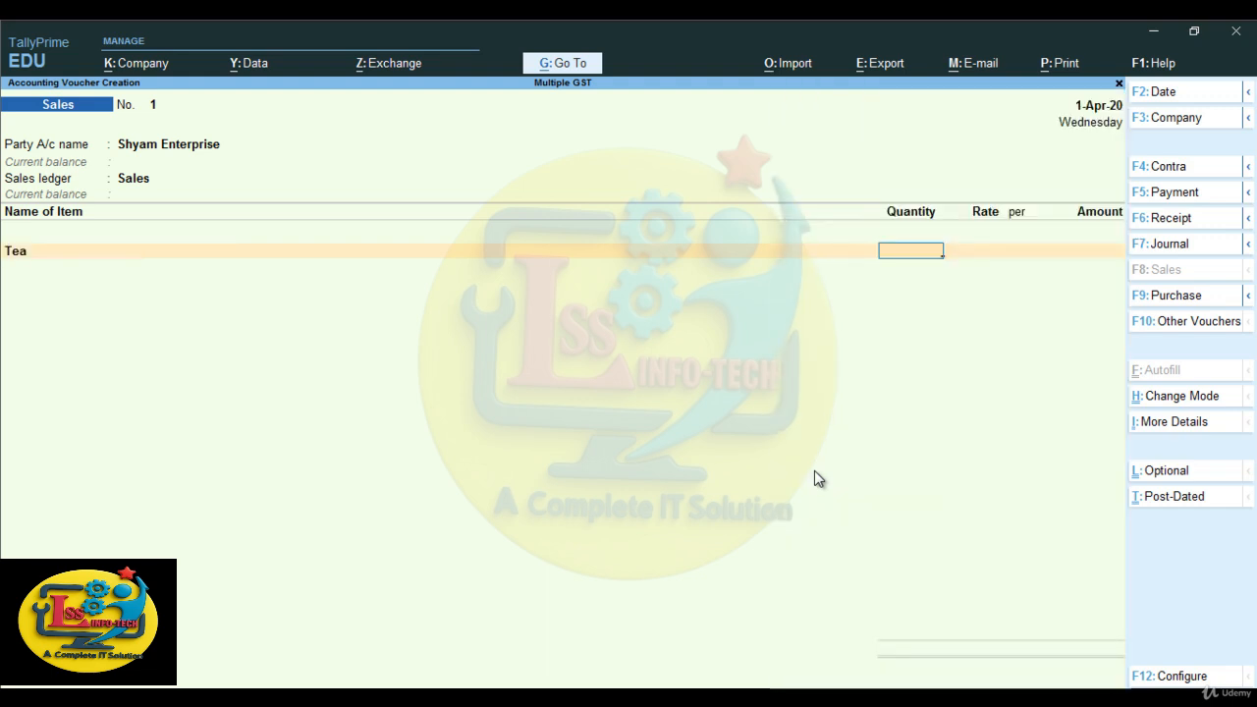
text(1000)
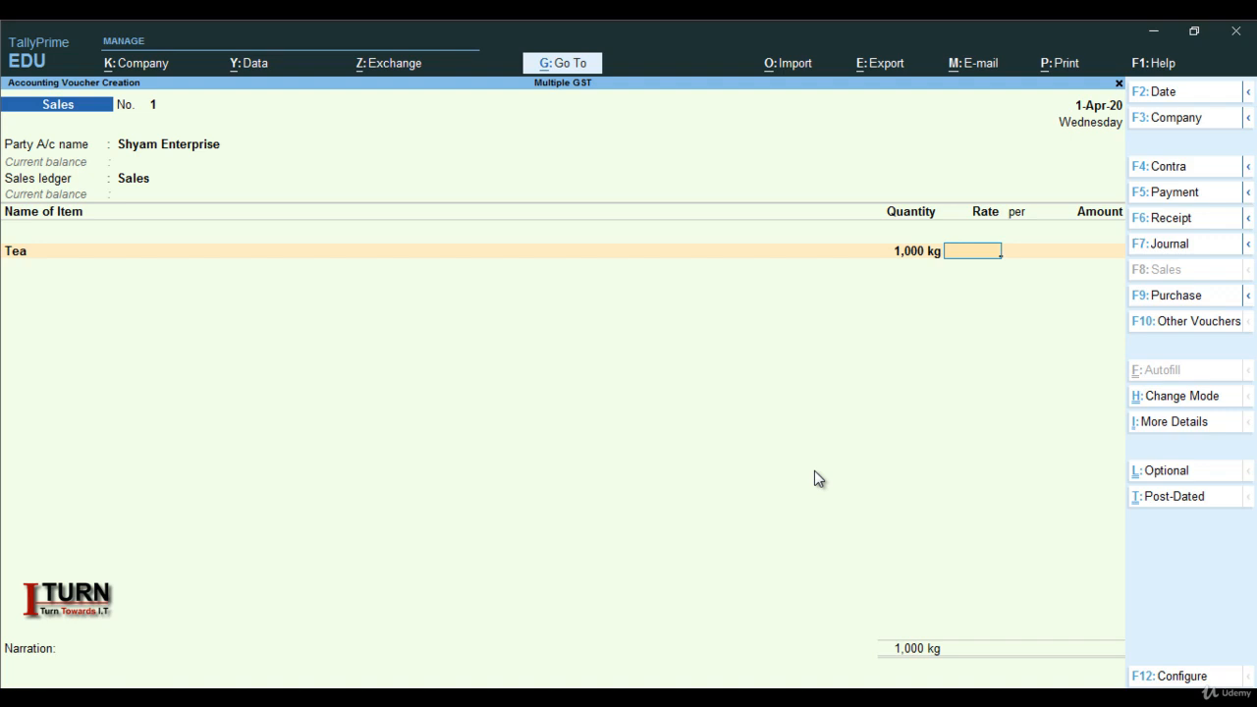
text(00)
key(Return)
key(Return)
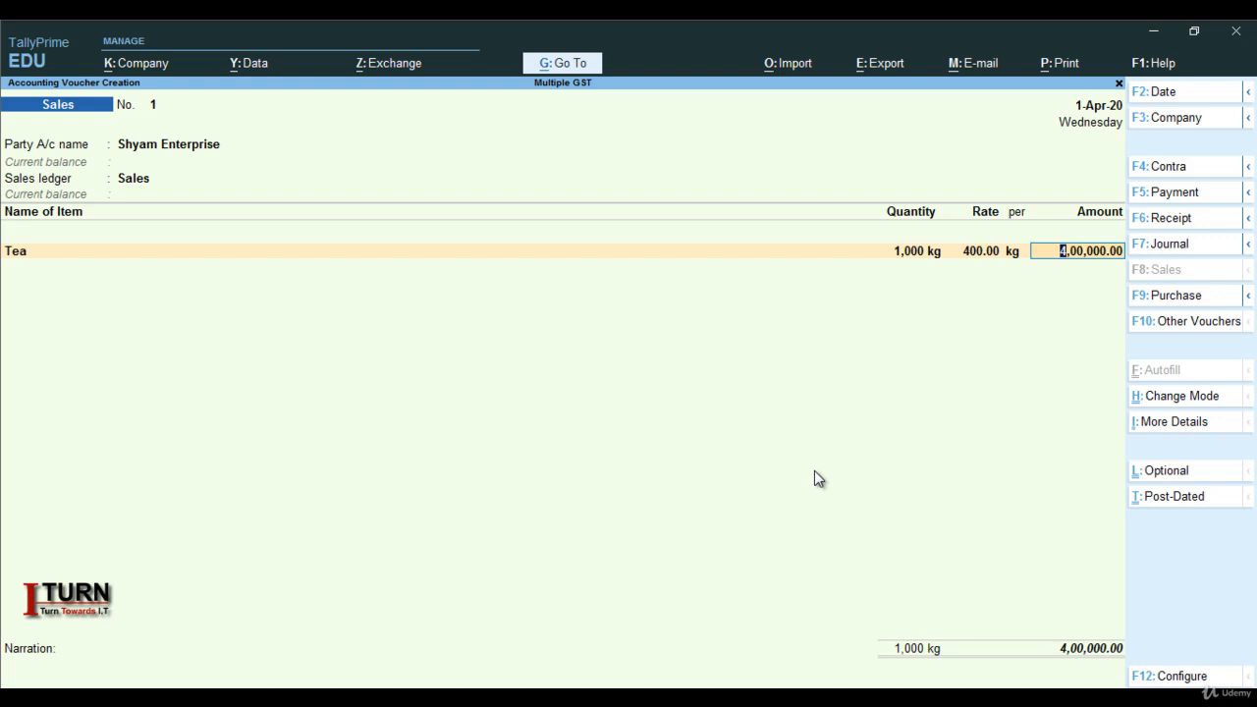
key(Return)
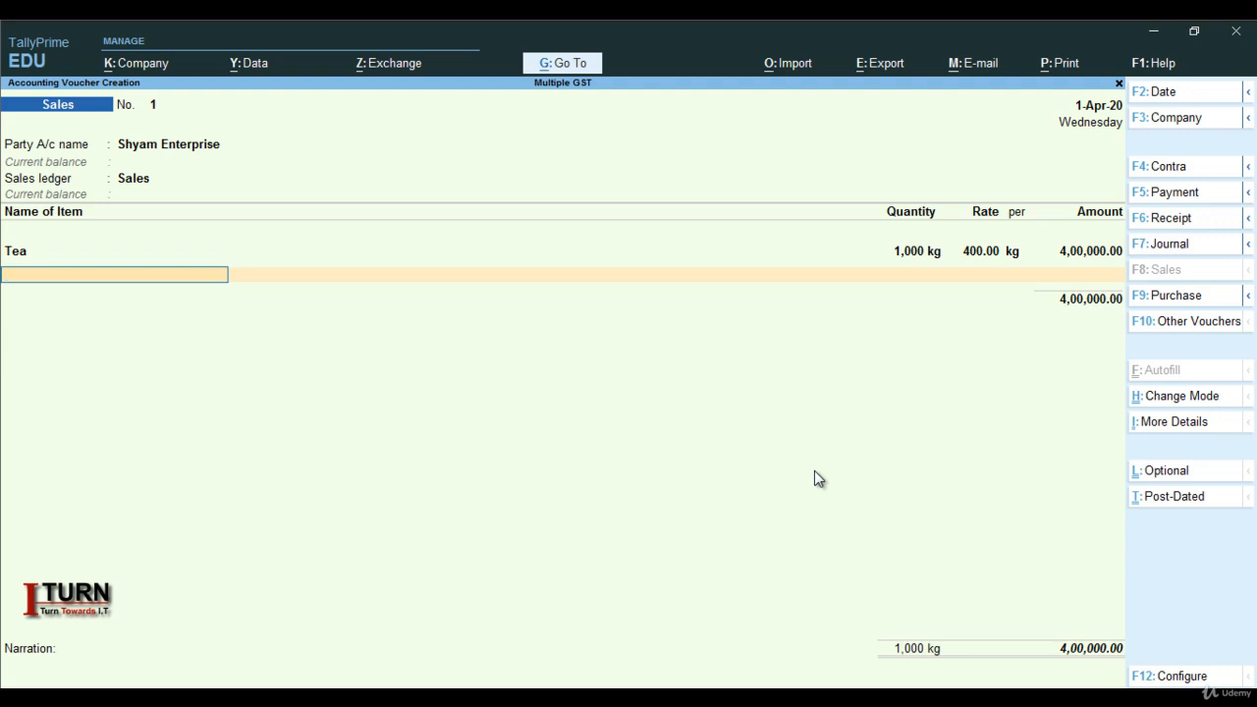
- Add Hairoil Botle to the sales voucher with 1,000 pcs at a rate of 300 per piece, and end the item list
text(B)
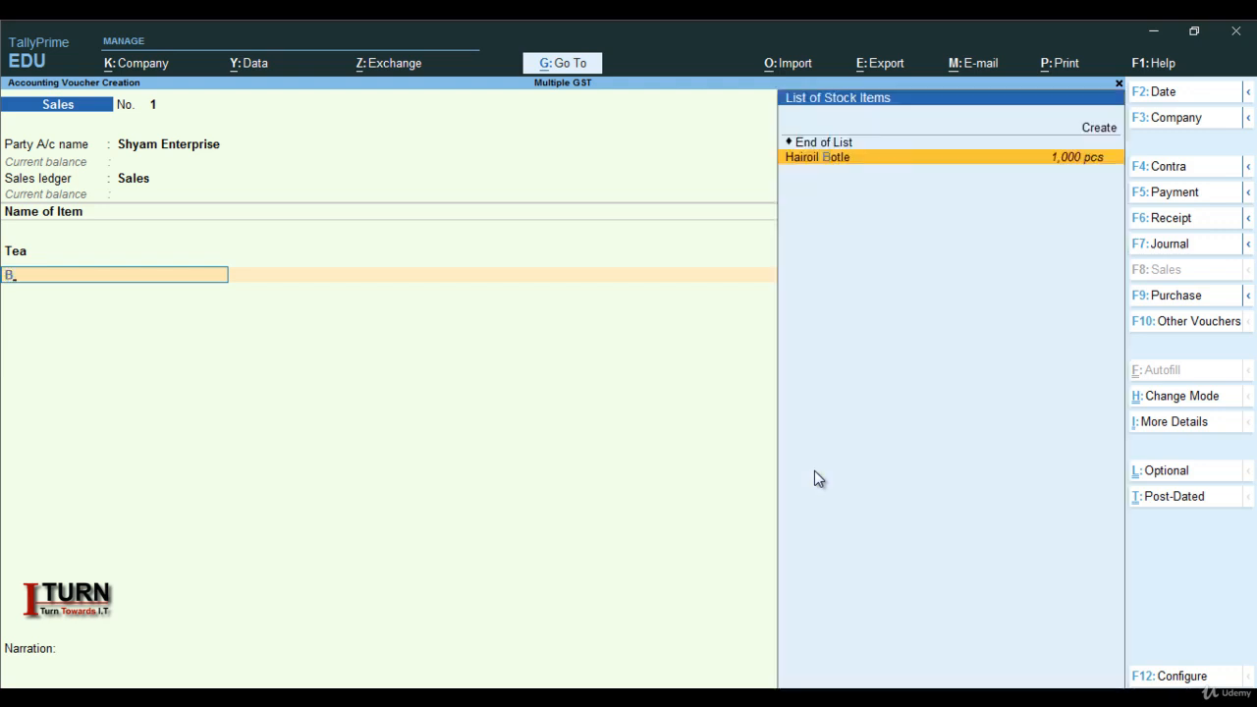
key(Return)
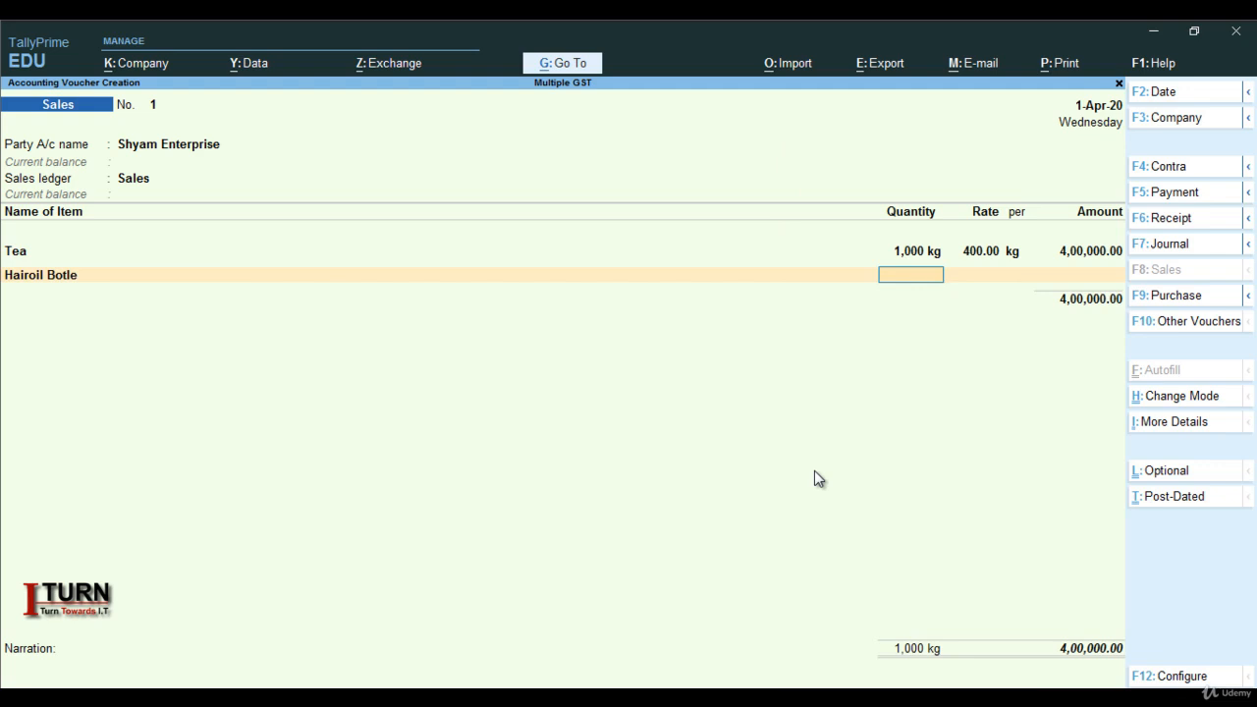
text(1,000)
key(Return)
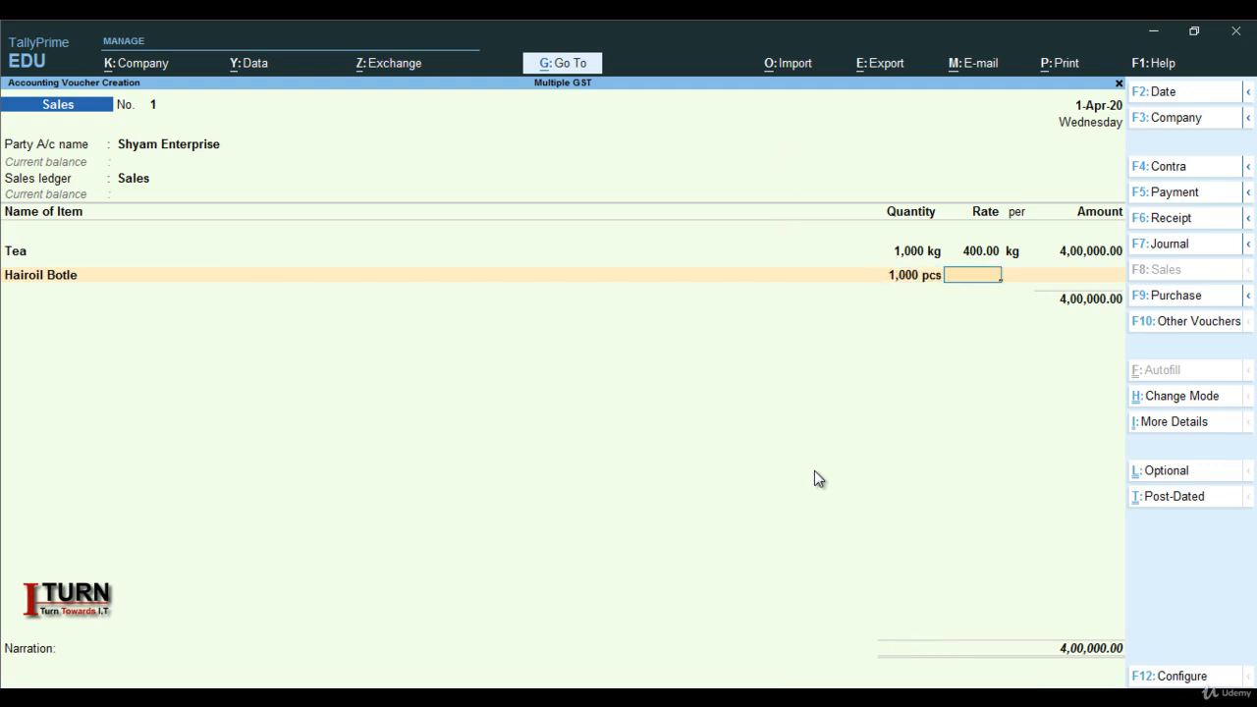
text(300)
key(Return)
key(Return)
key(Return)
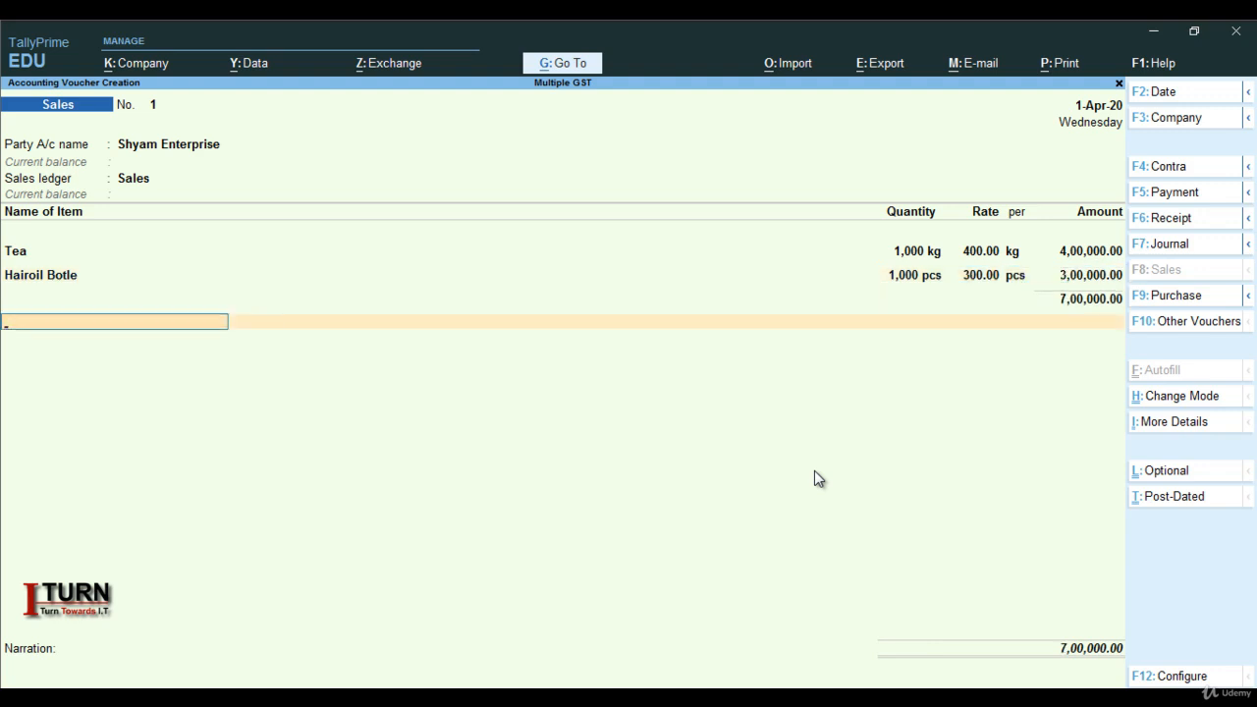
- Add the CGST ledger below the stock items and accept its calculated tax amount
text(S)
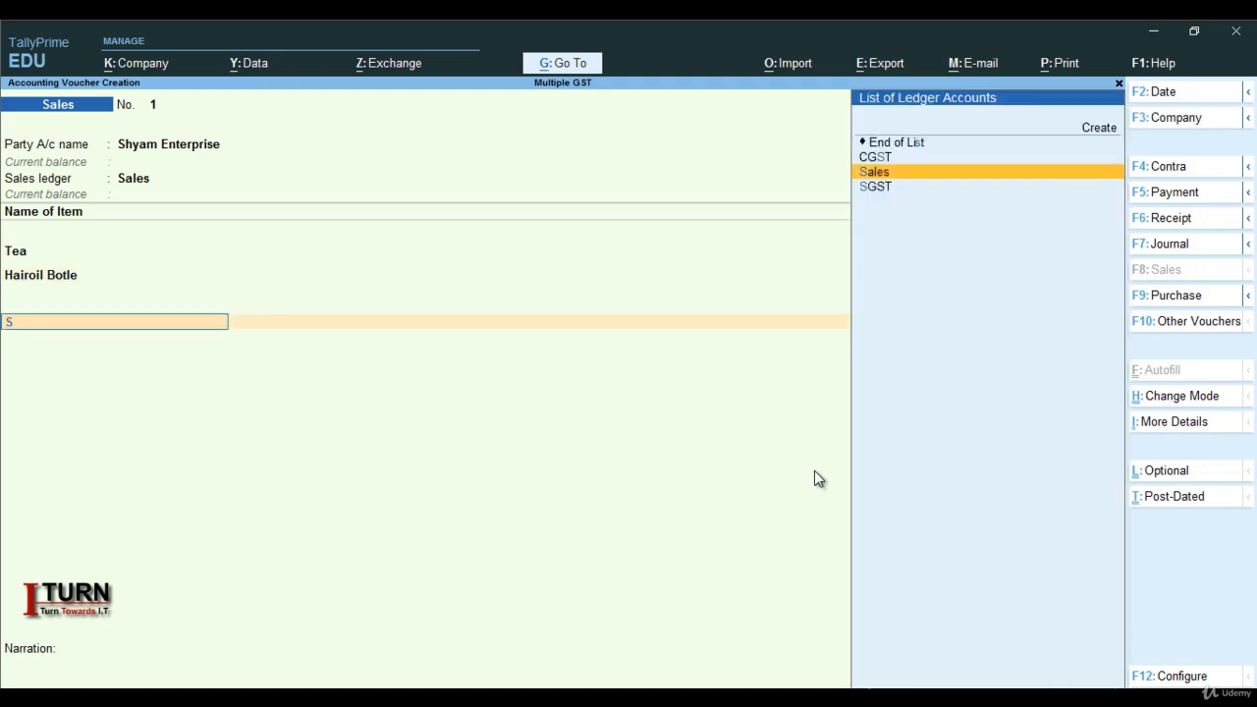
key(Down)
key(Up)
key(Up)
key(Return)
key(Return)
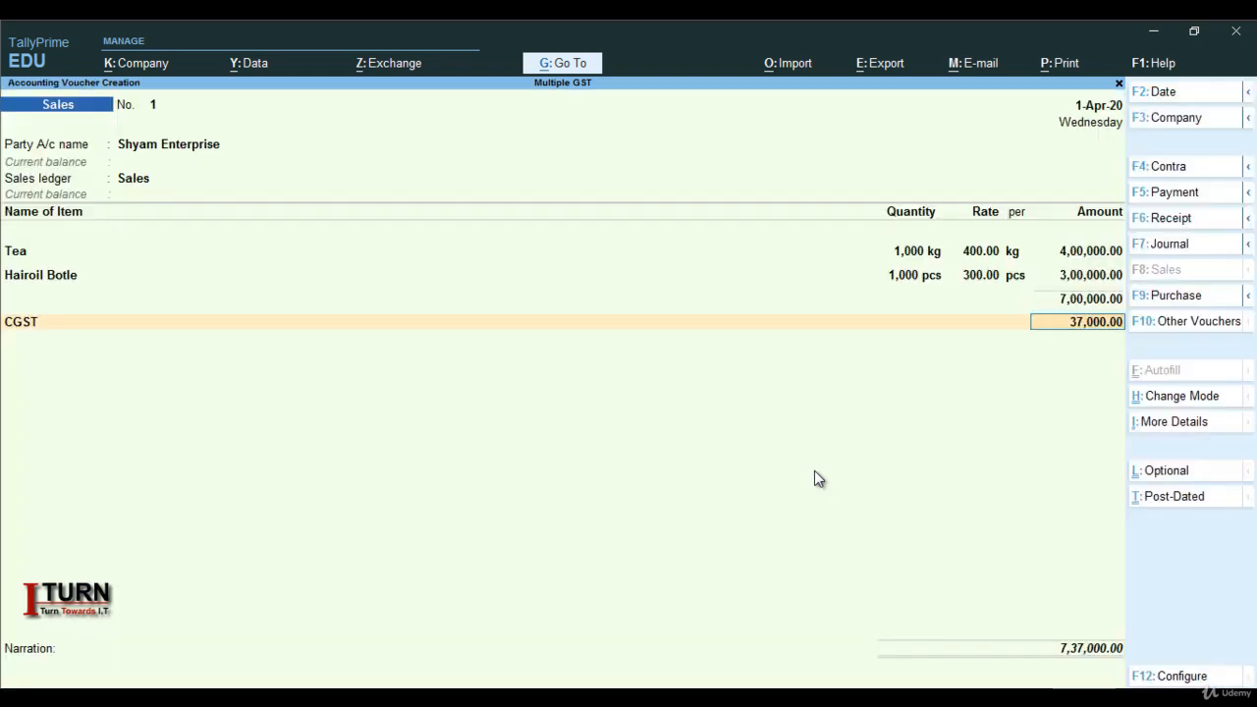
- Add the SGST ledger below CGST in the sales voucher and accept its calculated amount
key(Return)
text(S)
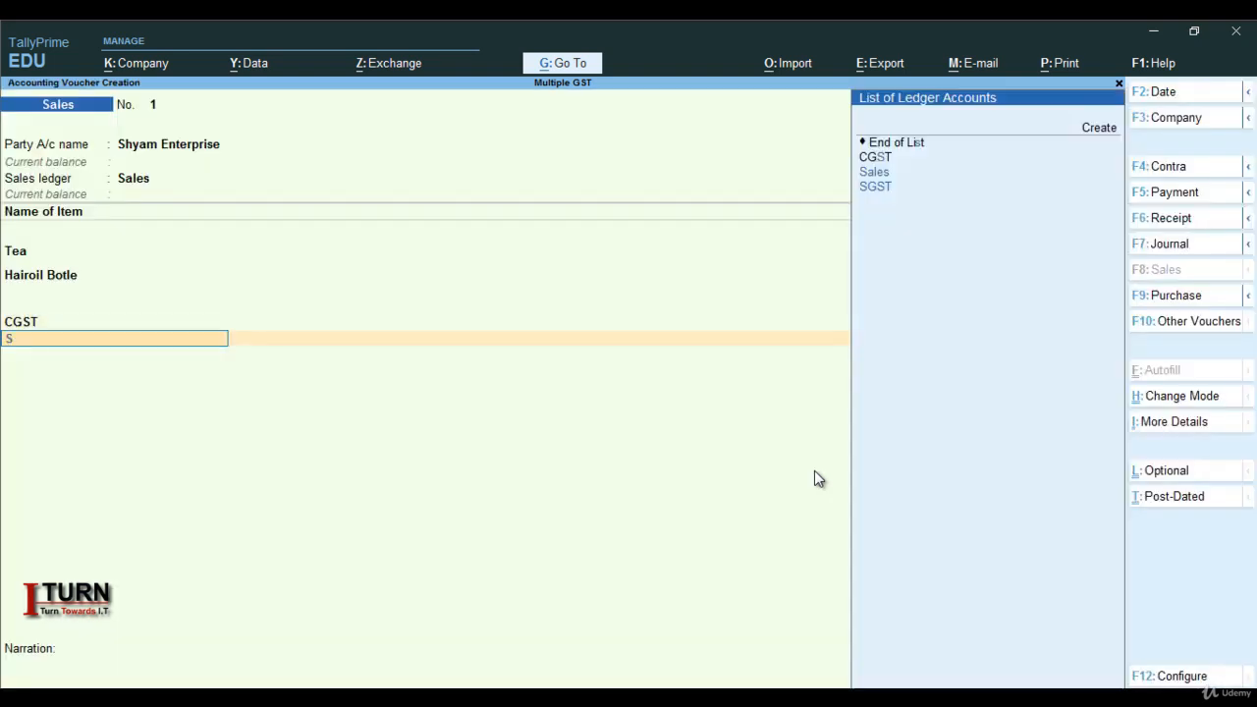
key(Down)
key(Return)
key(Return)
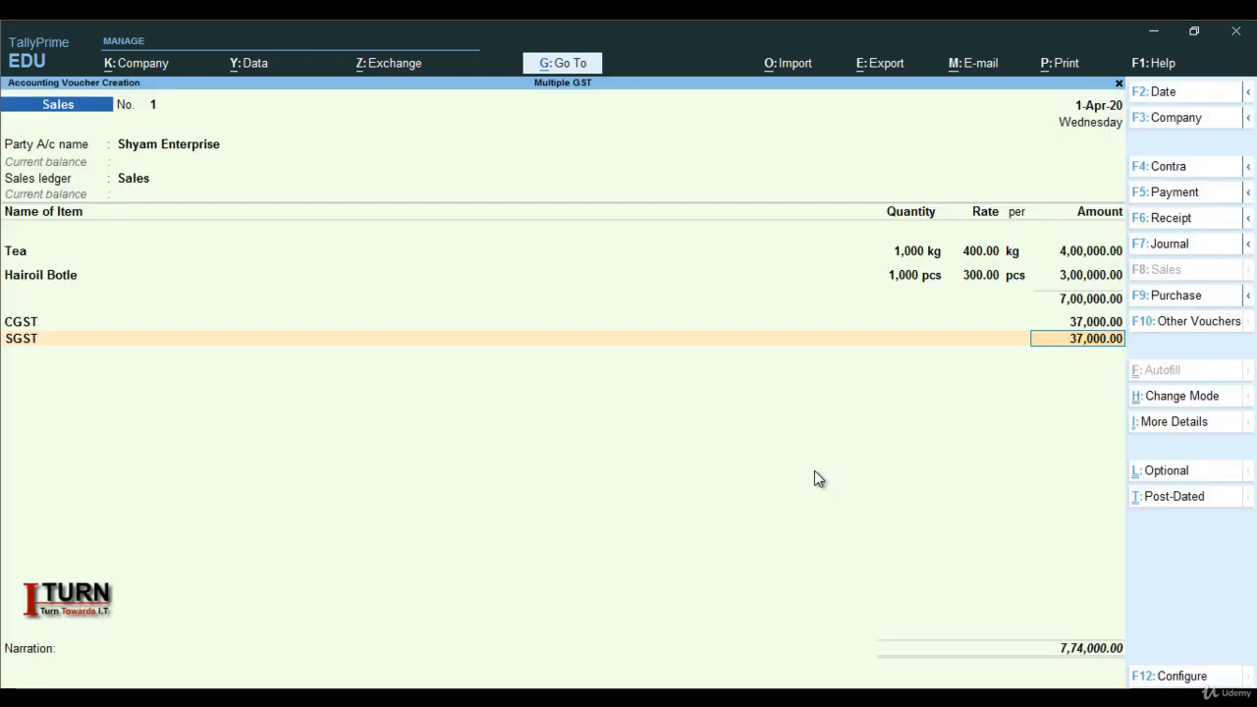
key(Return)
- Save the Shyam Enterprise sales voucher without a narration and leave voucher entry
key(Return)
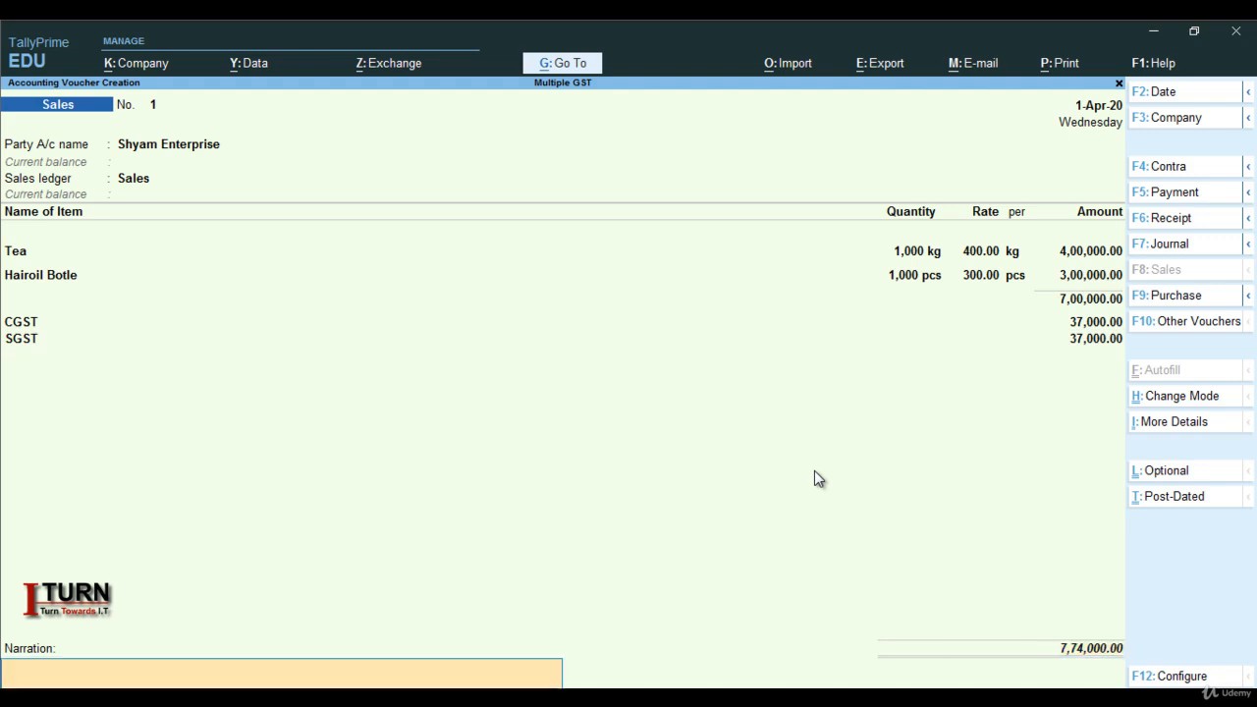
key(Return)
key(Return)
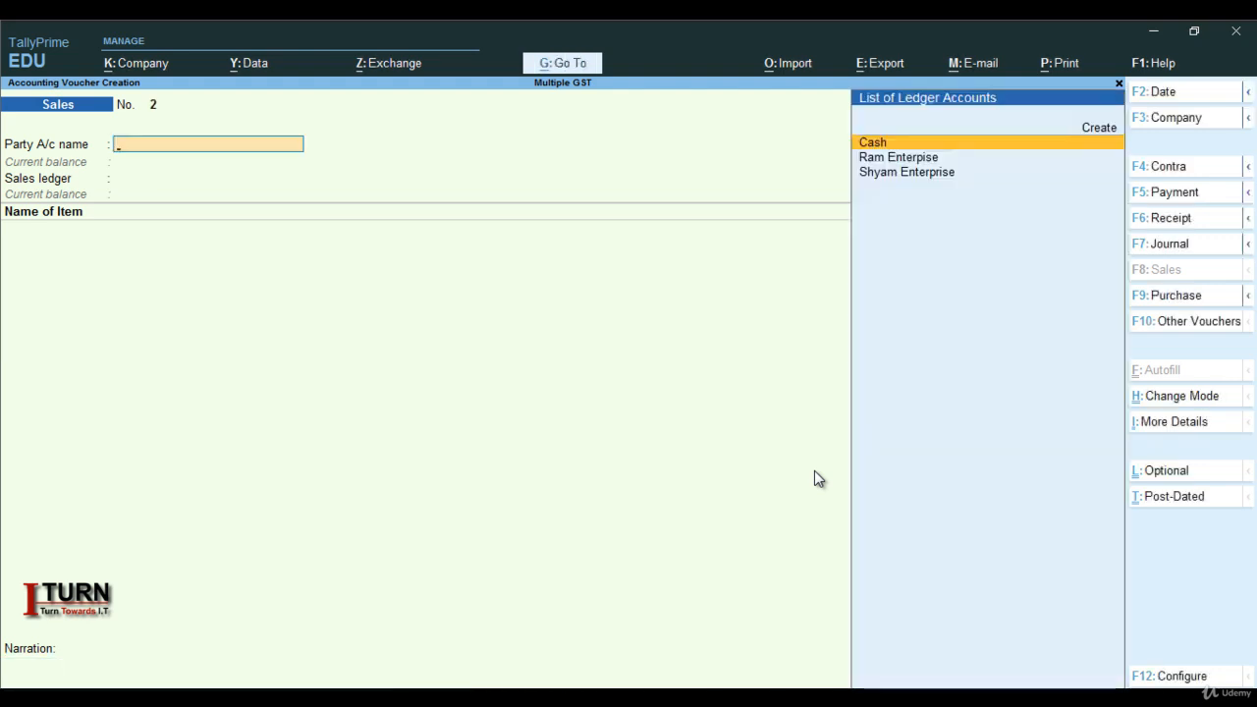
key(Escape)
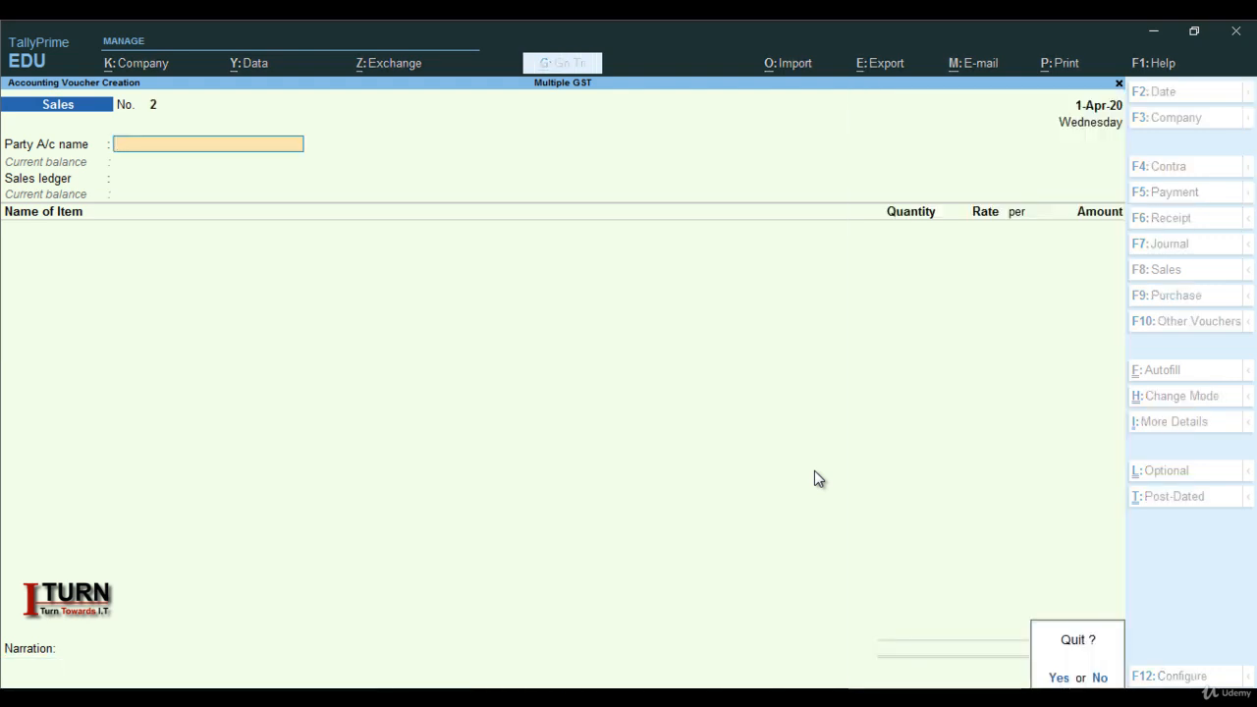
key(Return)
- Examine the Balance Sheet in detailed view, including duties and taxes, creditors and debtors, and return to the Gateway of Tally
key(Down)
key(Down)
key(Down)
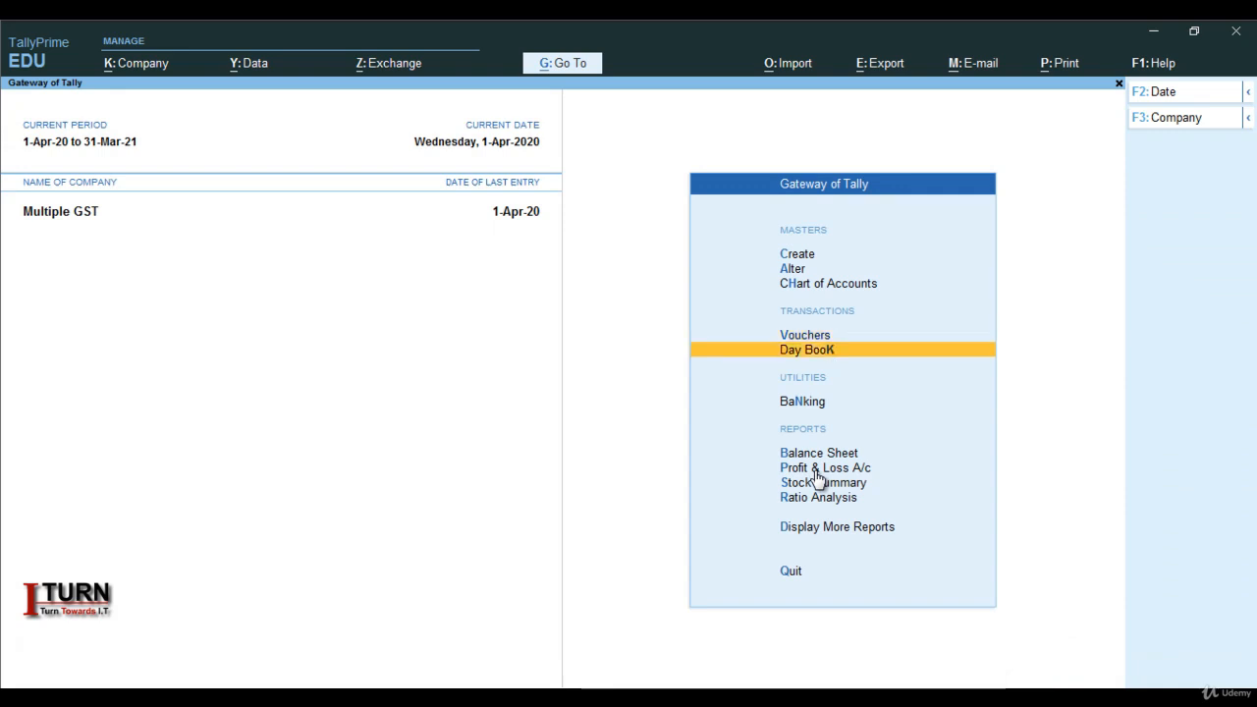
key(Return)
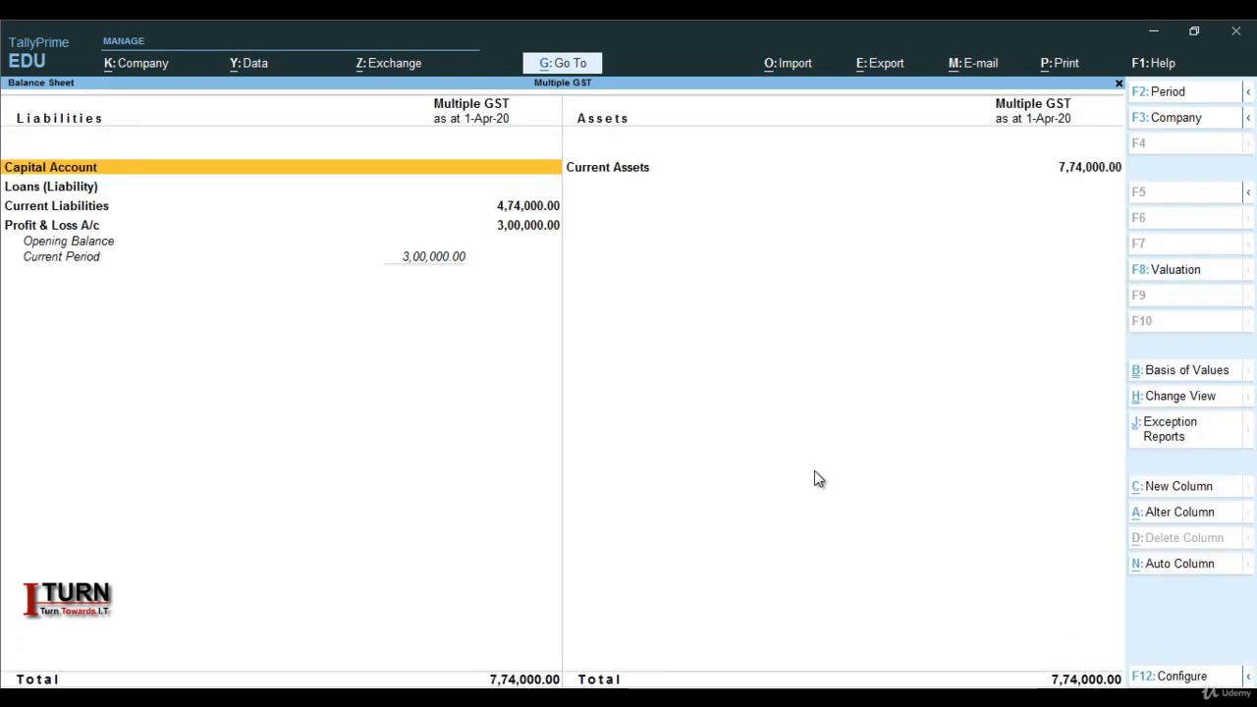
key(alt+F5)
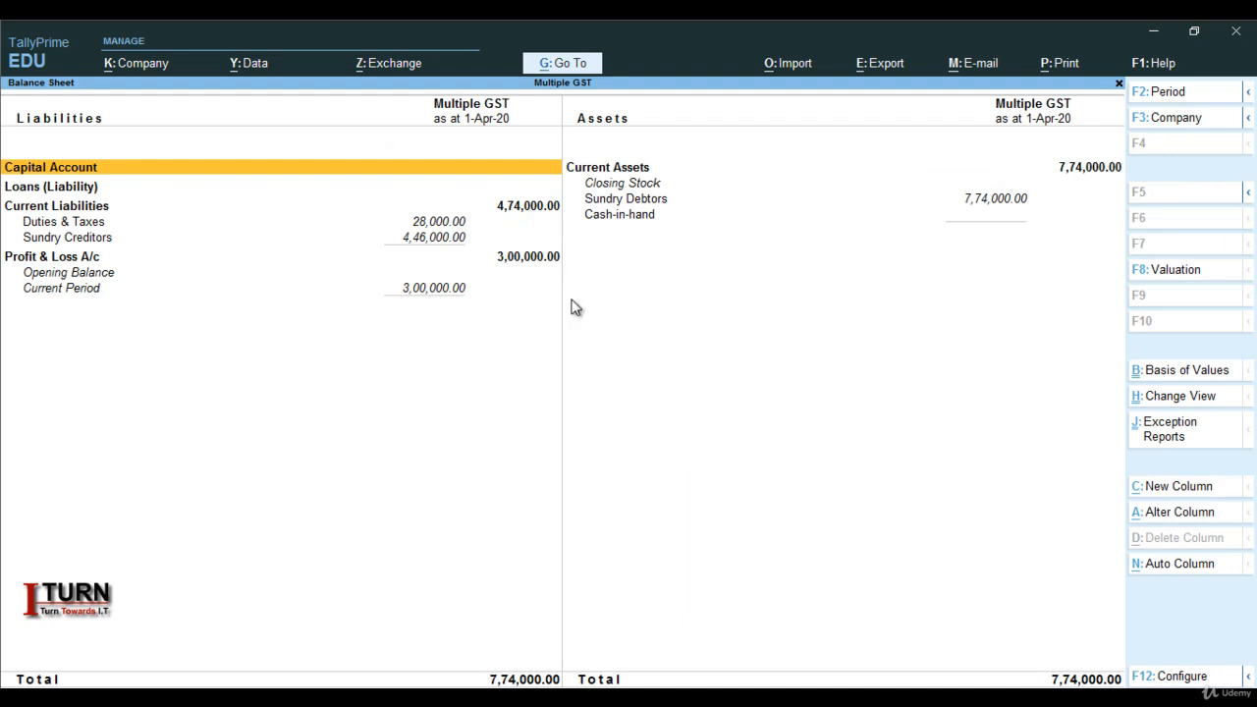
key(Escape)
key(Escape)
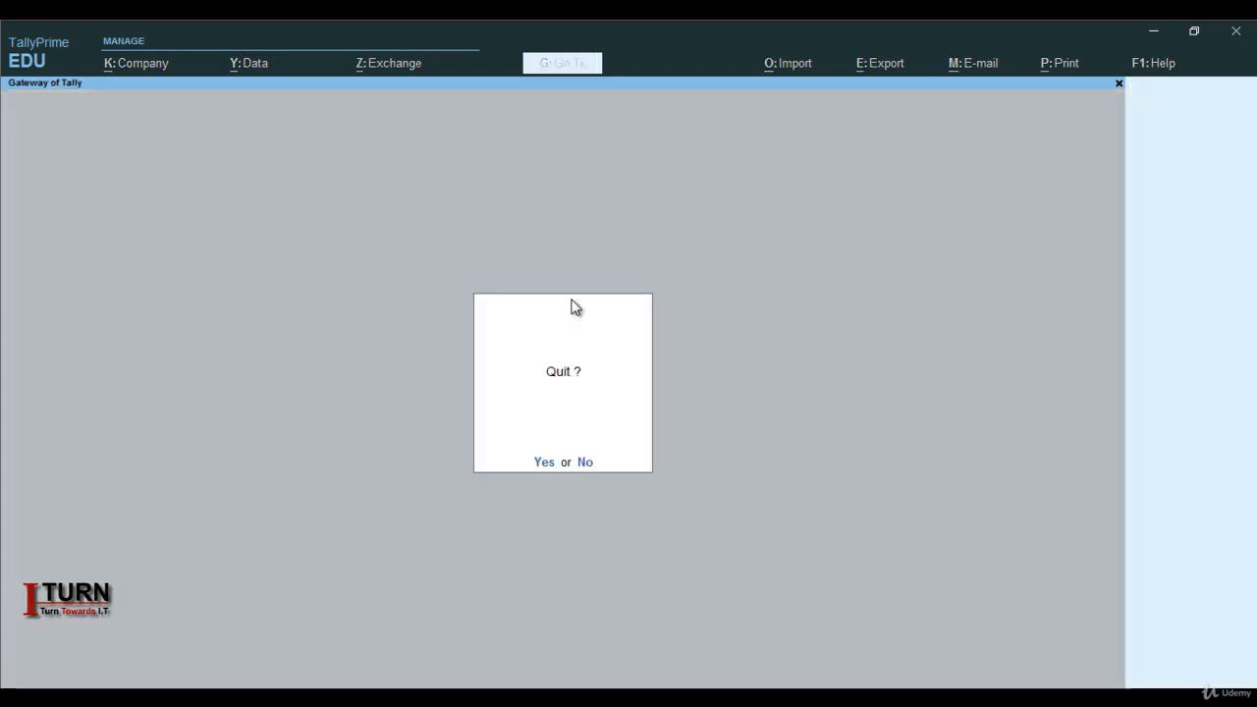
key(n)
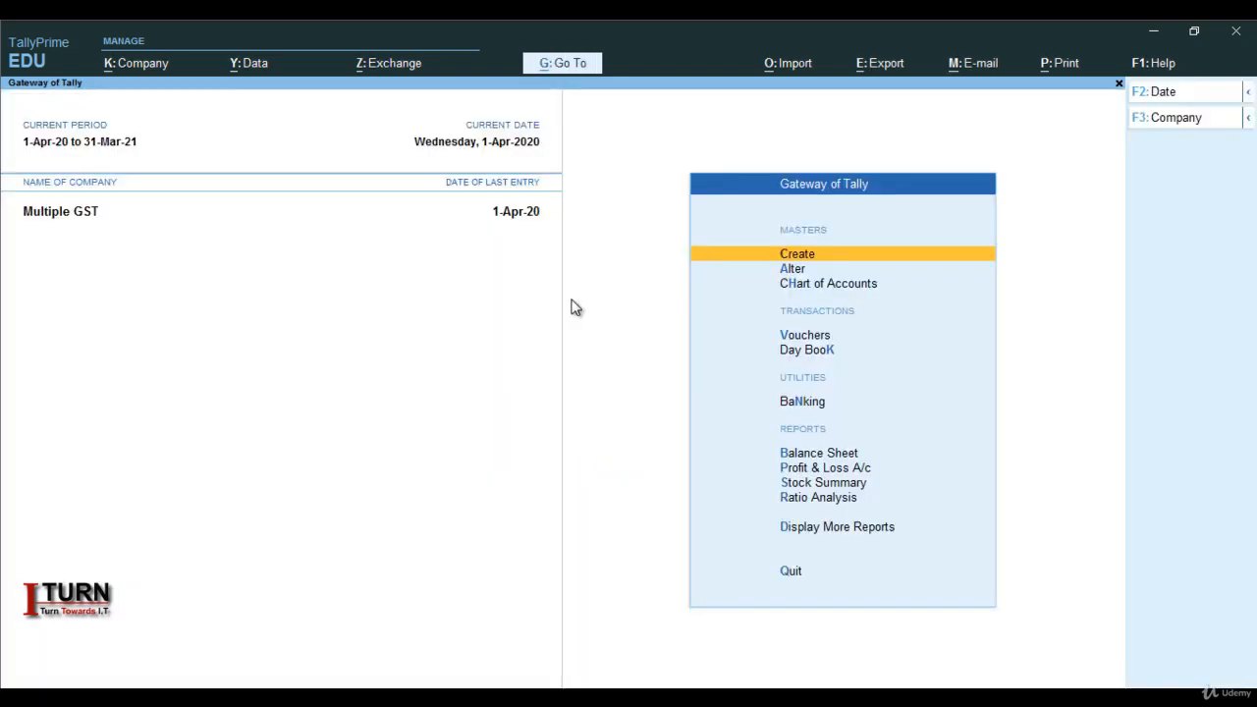